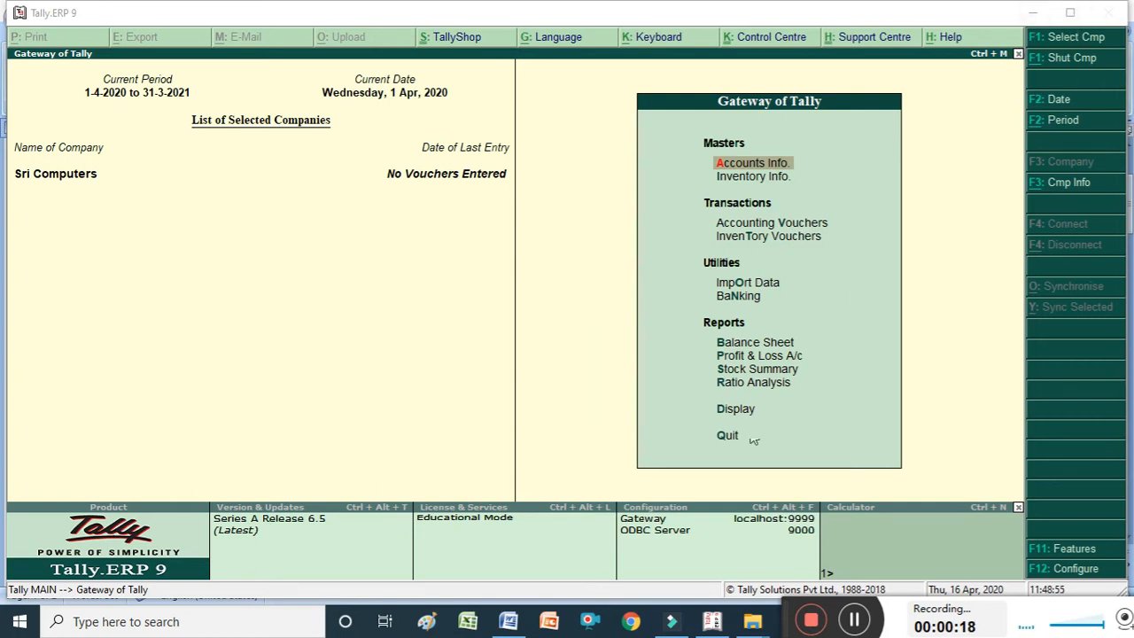
Check the notes document, then open the single-ledger display to view the list of existing ledgers.
click(510, 623)
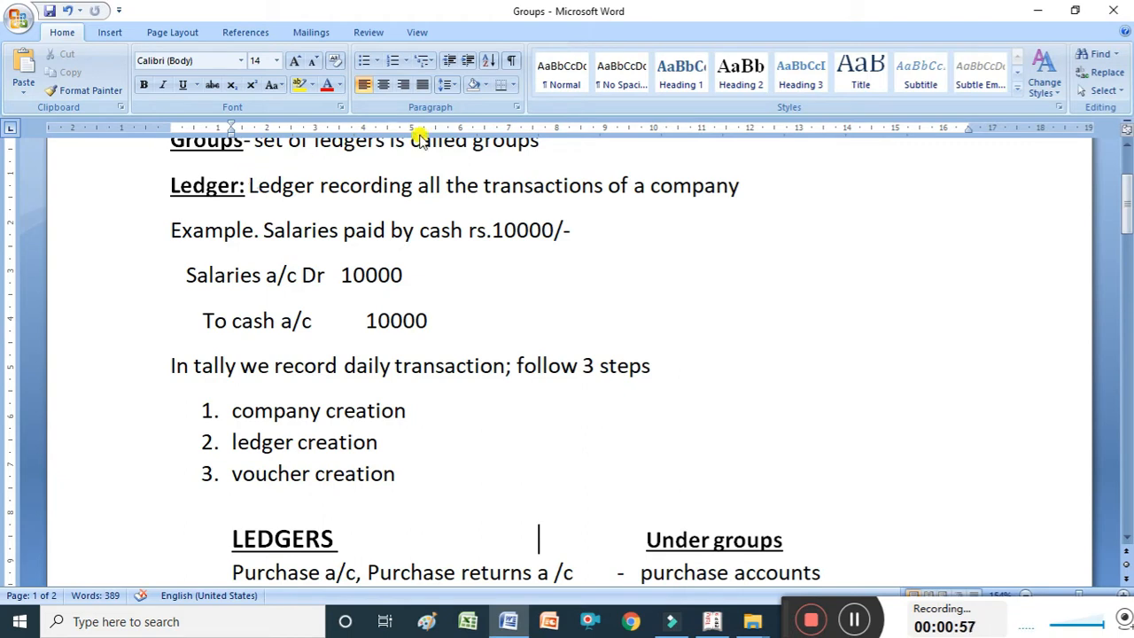
click(714, 622)
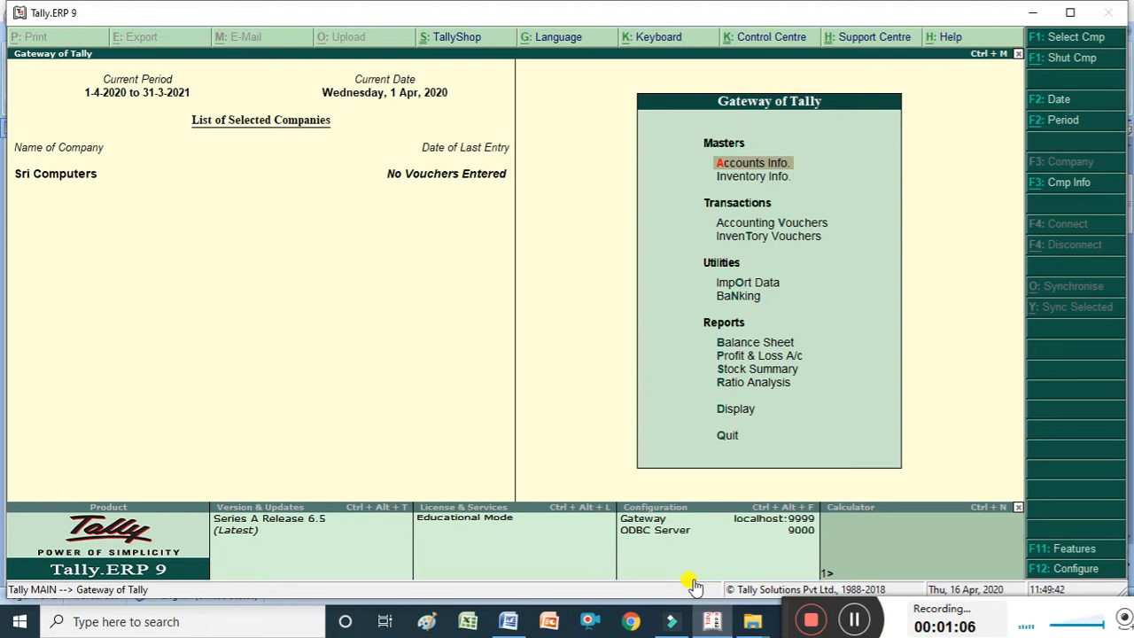
key(Return)
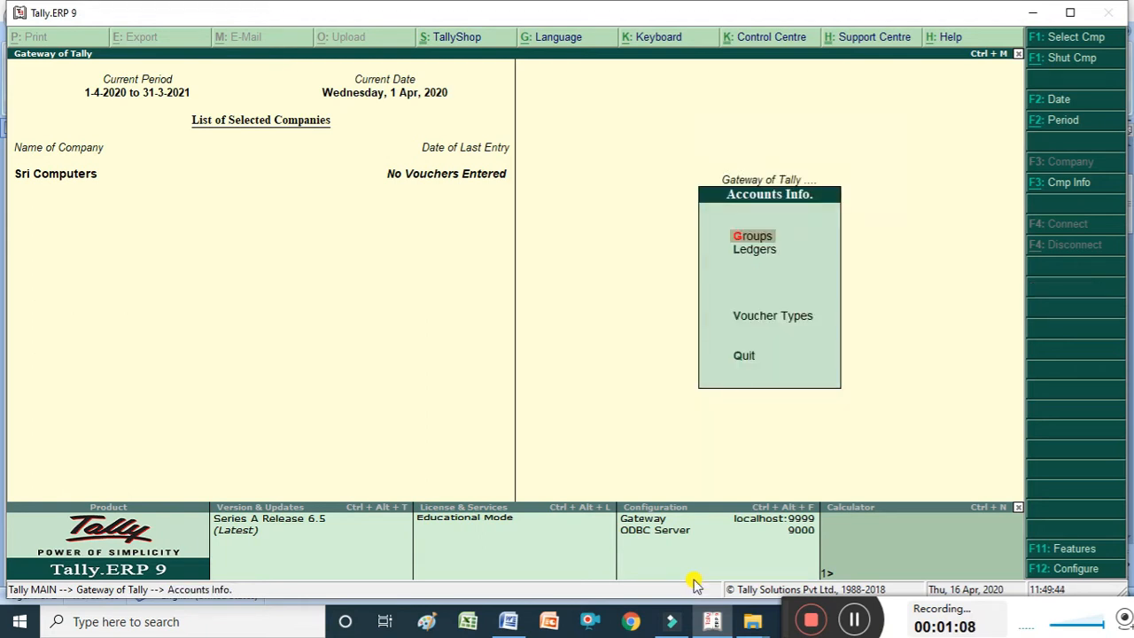
key(Down)
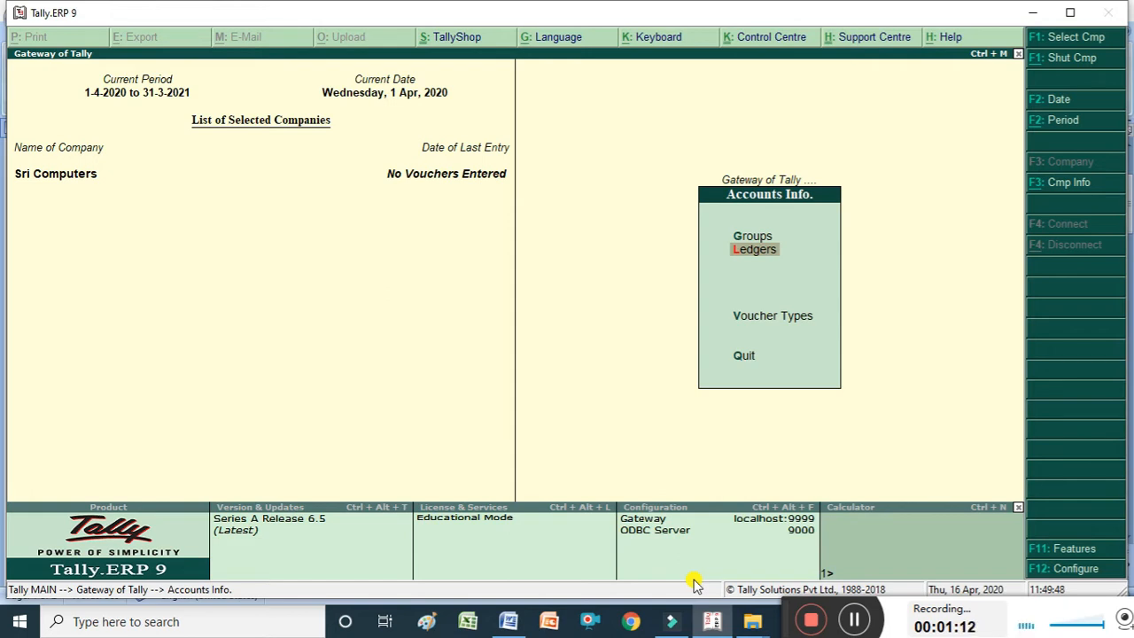
key(Return)
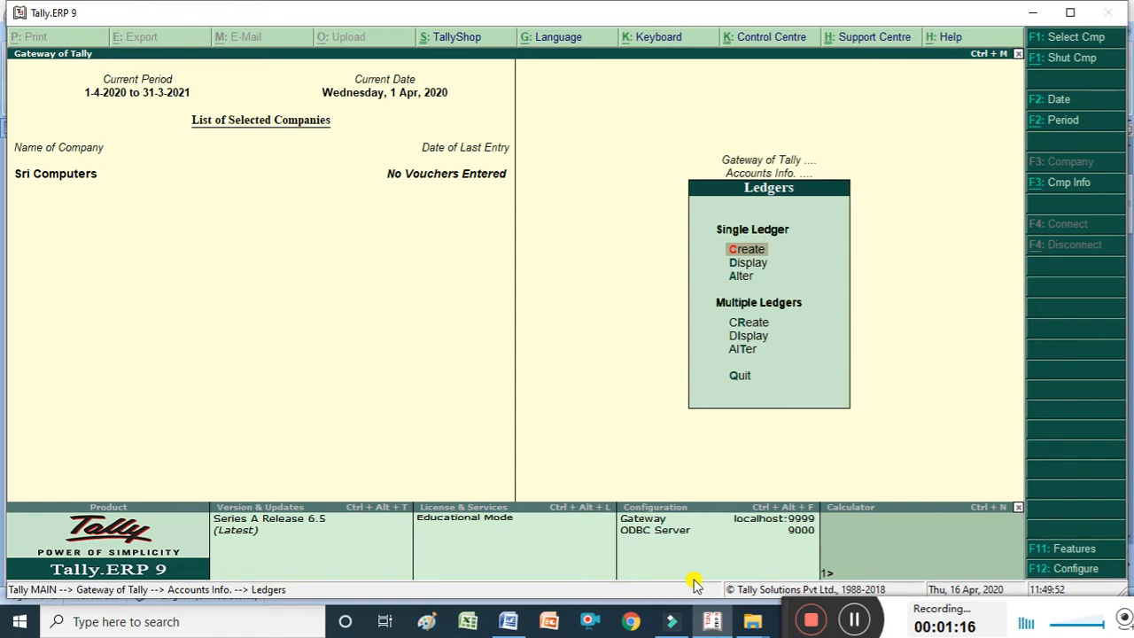
key(Down)
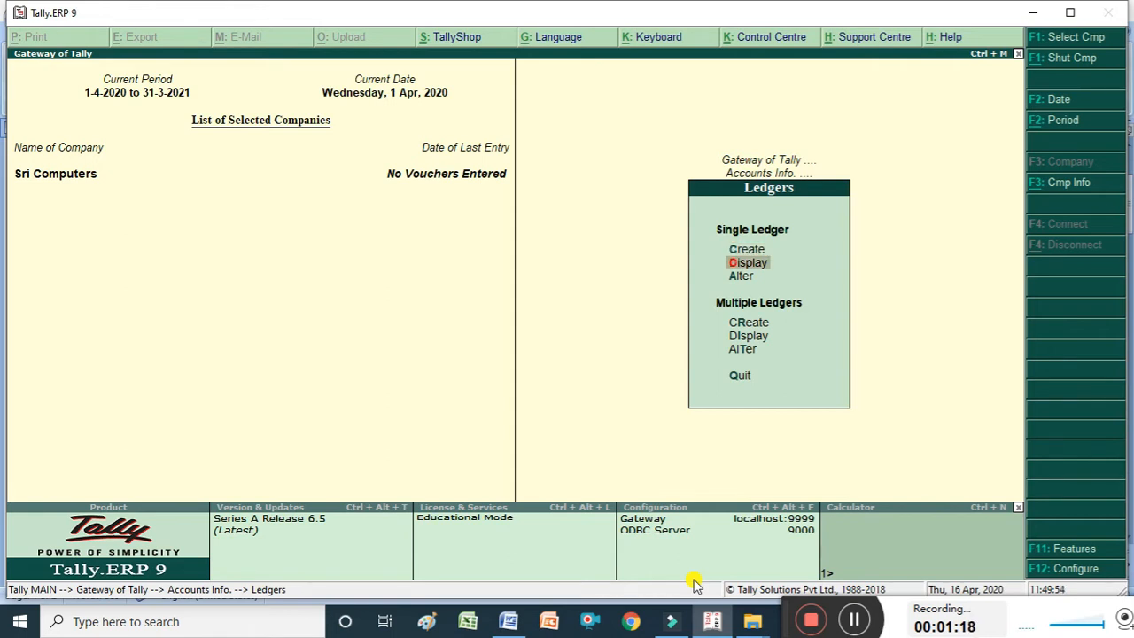
key(Return)
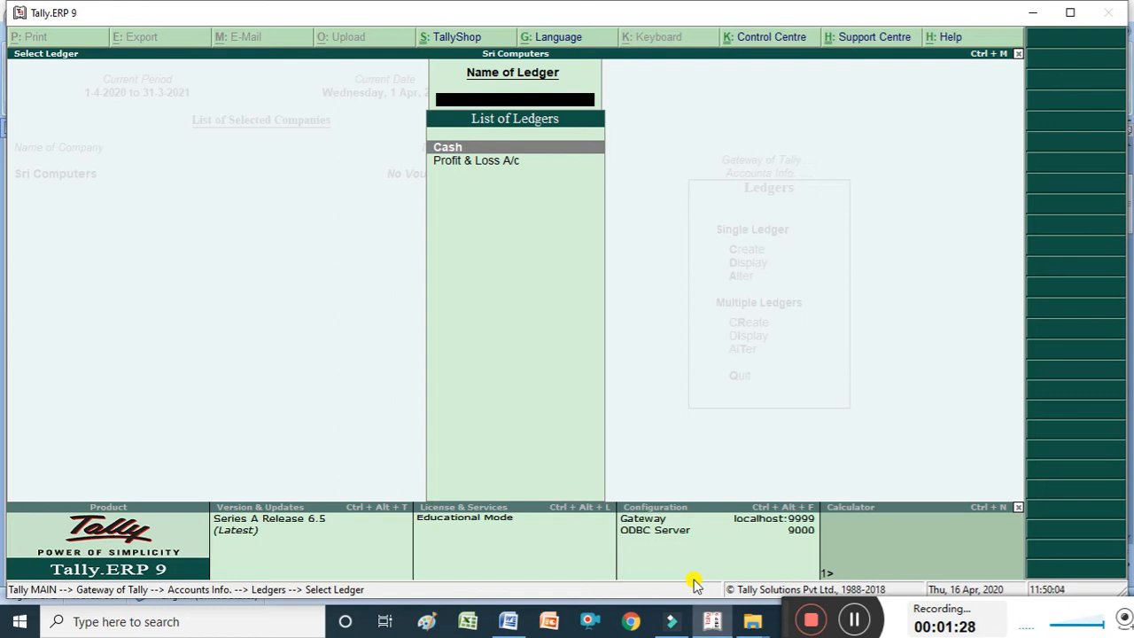
key(Escape)
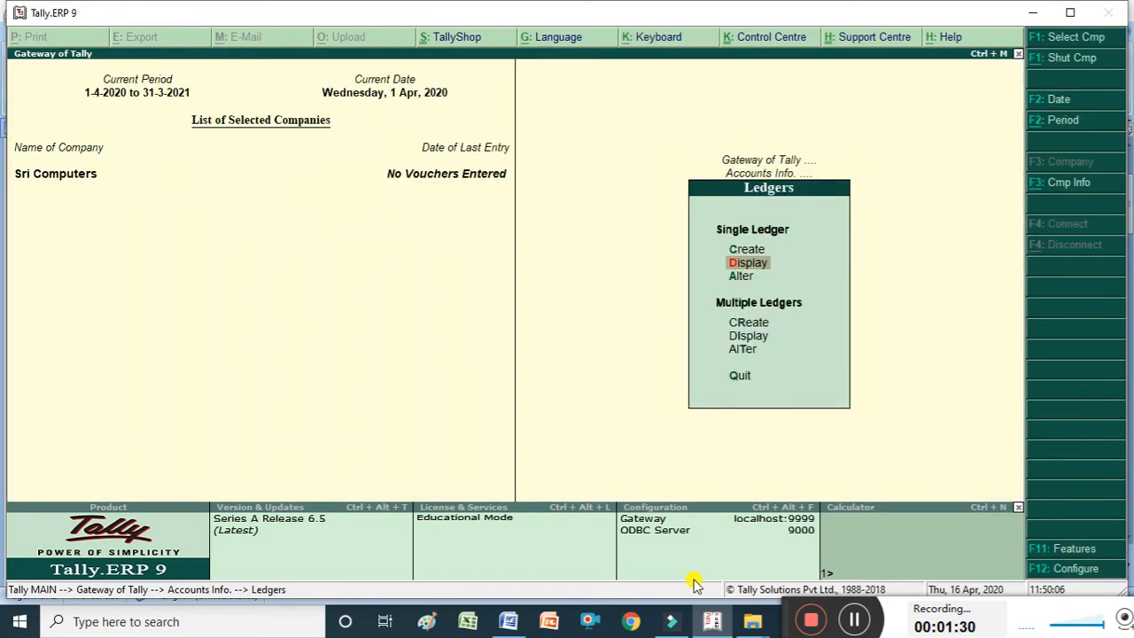
Try to create a new ledger named Cash.
key(Up)
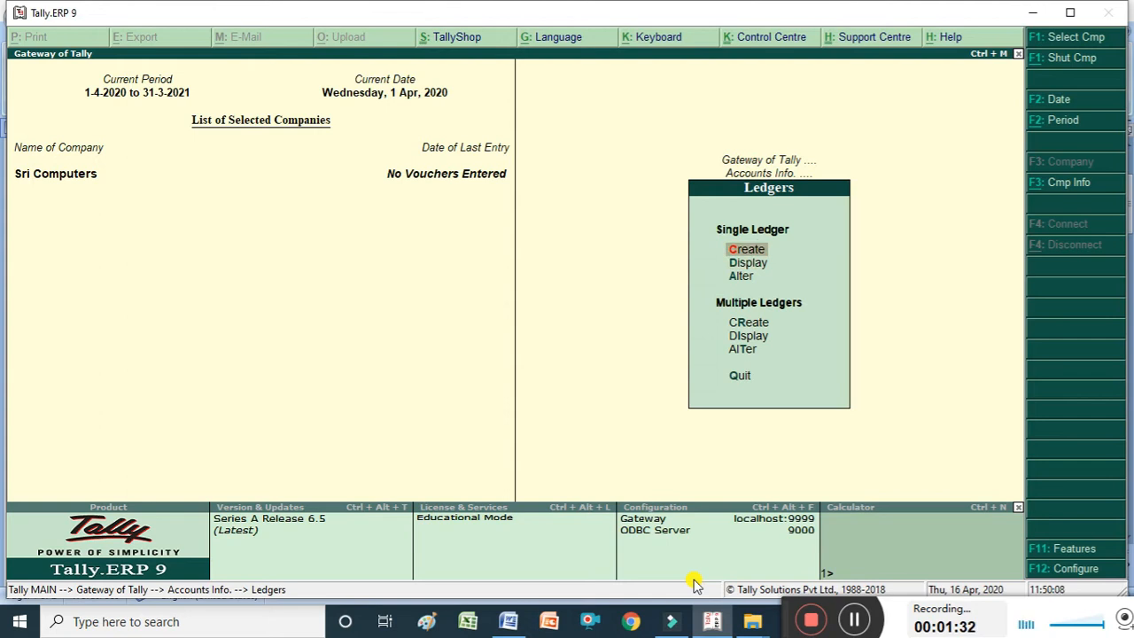
key(Return)
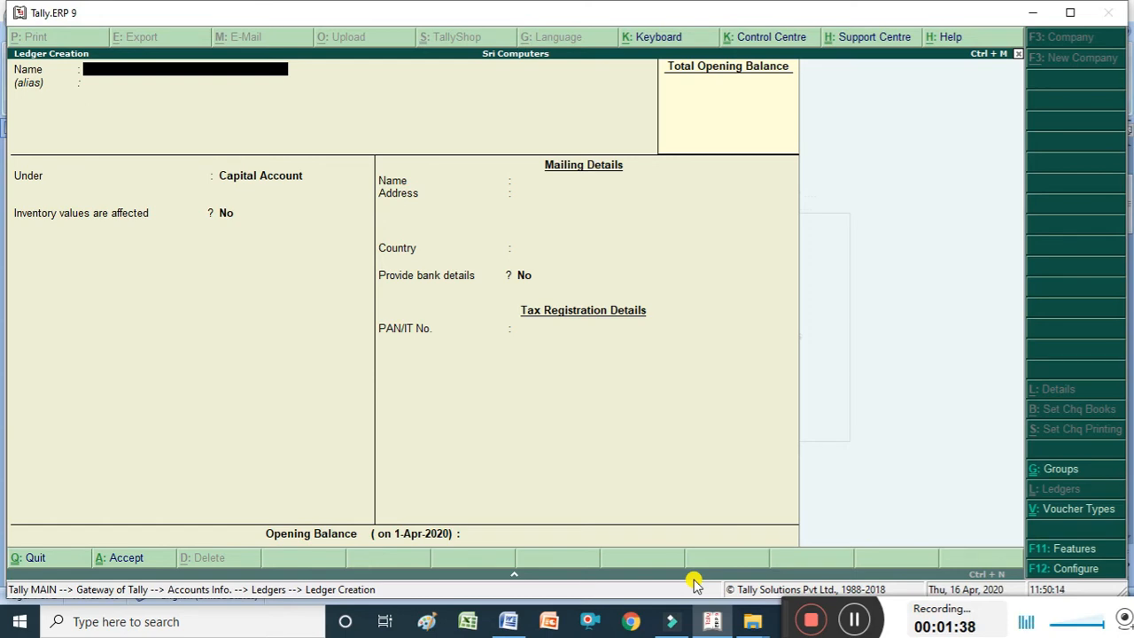
text(Cash)
key(Return)
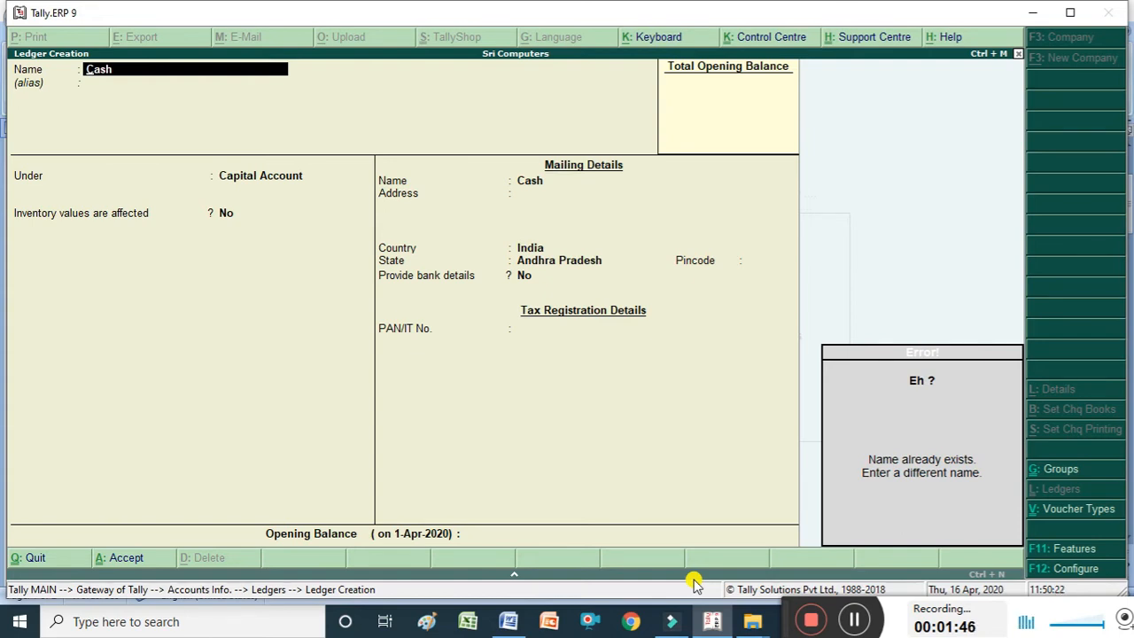
key(Escape)
key(Escape)
key(Return)
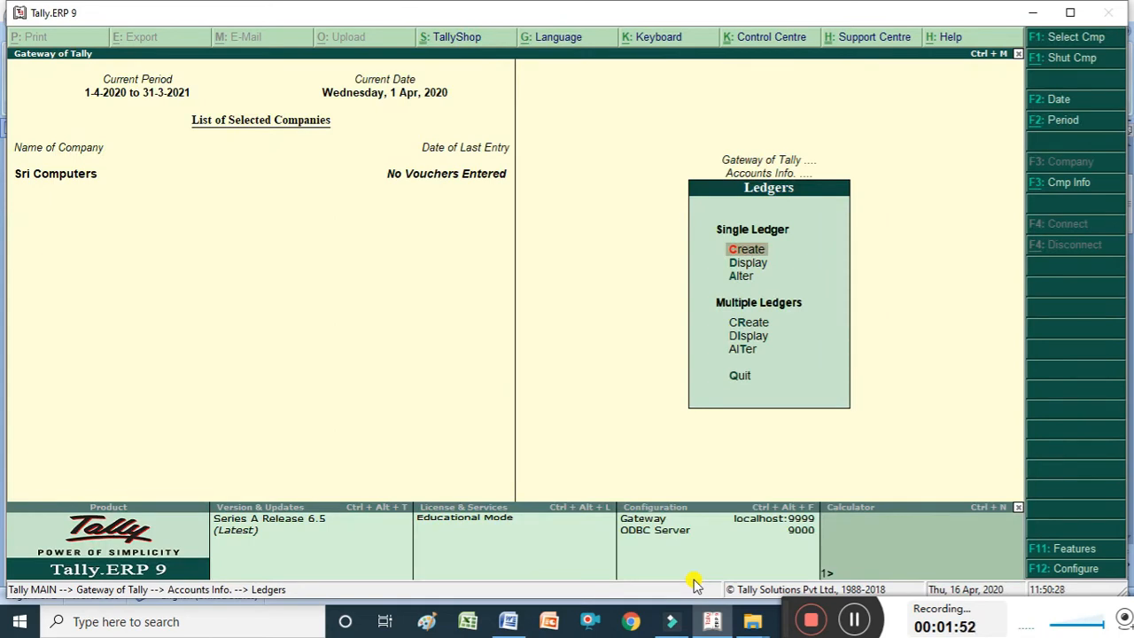
Open a new ledger creation form and consult the Day-1 entries in the accounts examples document.
key(Return)
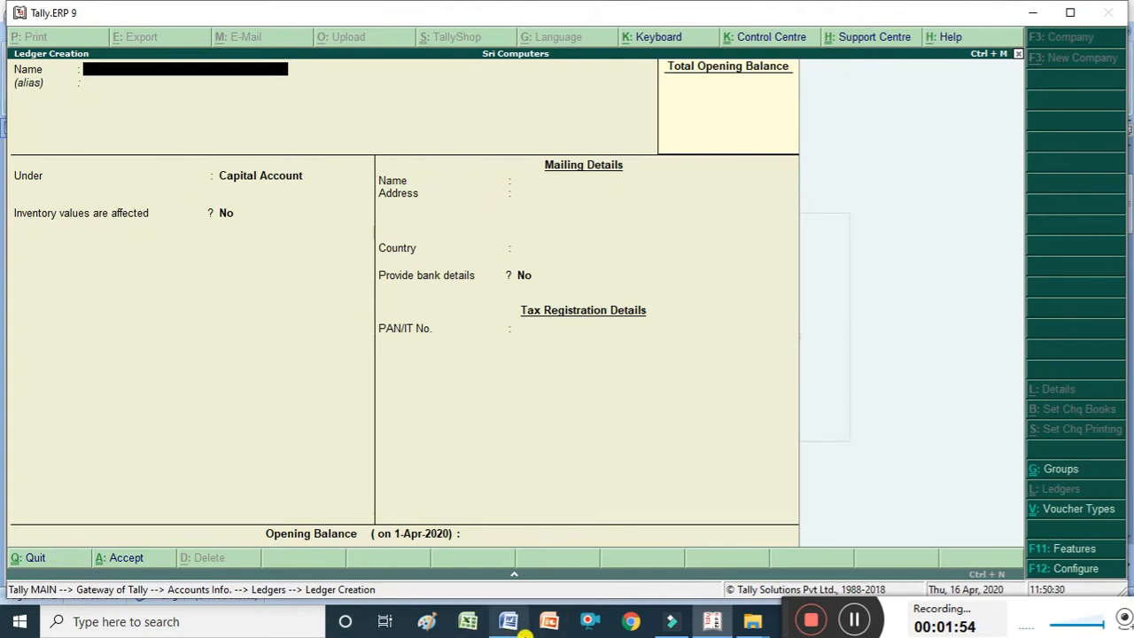
mouse_move(513, 626)
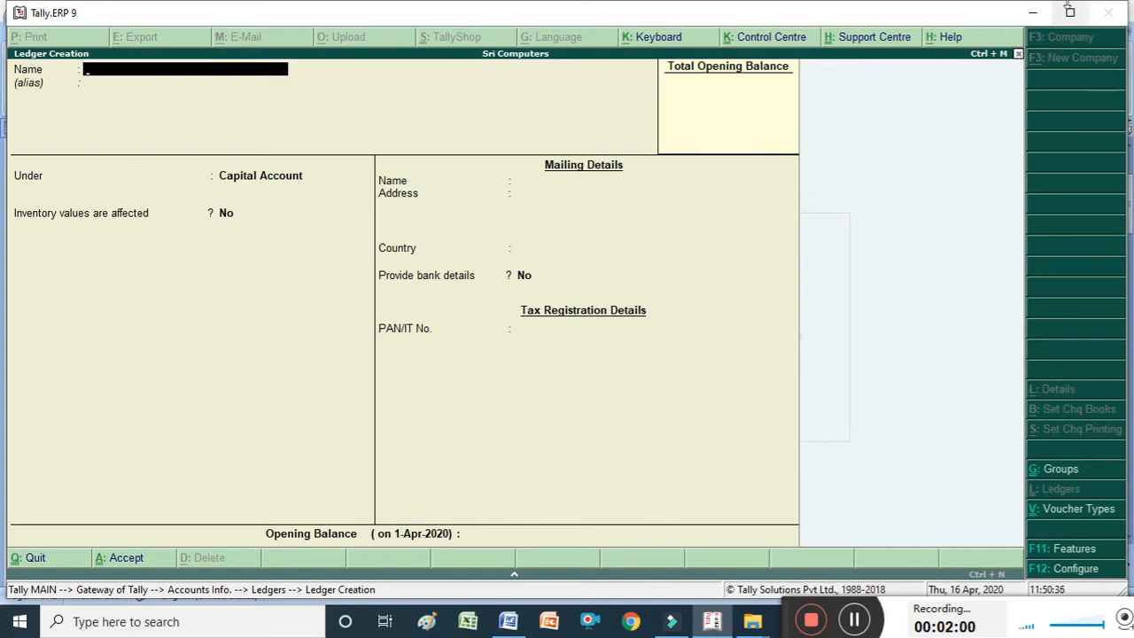
click(1042, 18)
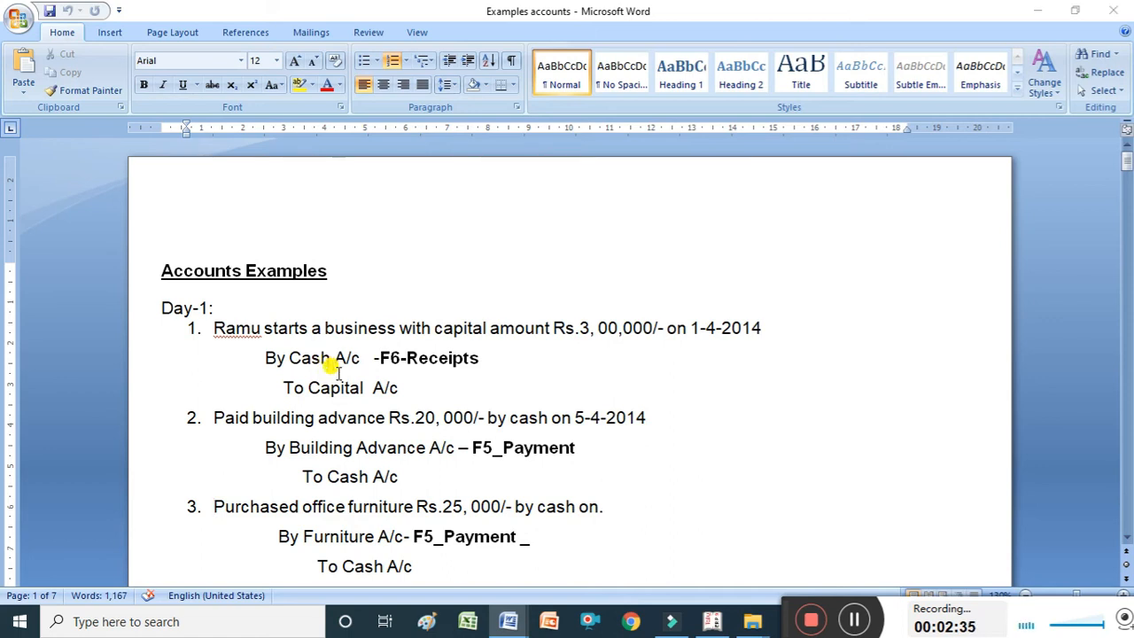
key(alt+Tab)
key(alt+Tab)
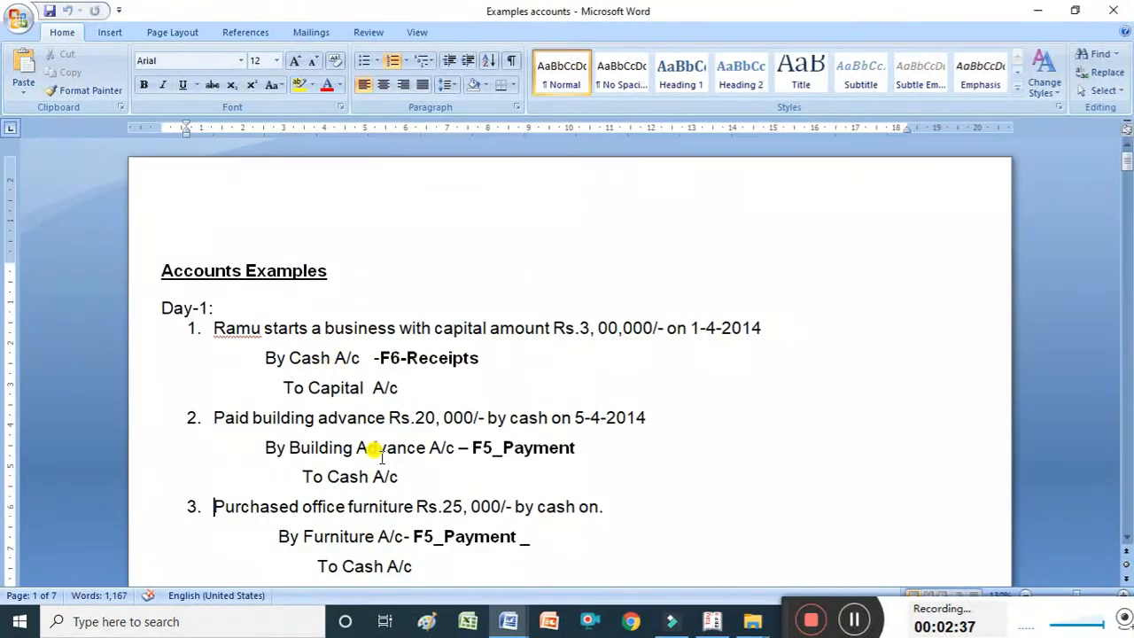
click(709, 626)
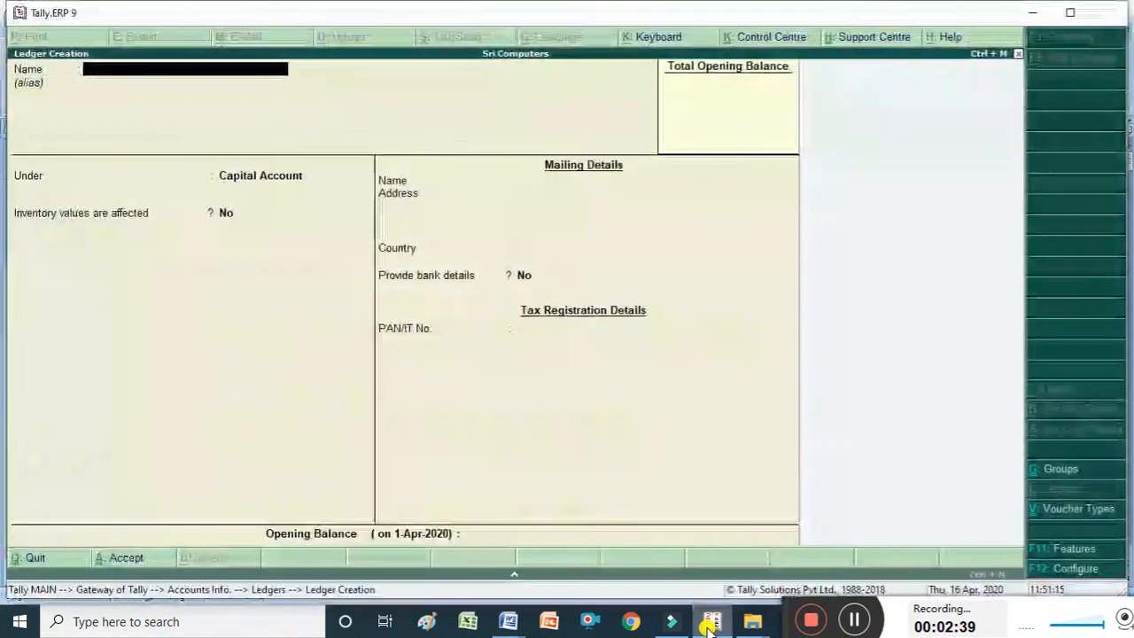
Create a ledger named Capital A/c under the Capital Account group and accept it.
text(Ca)
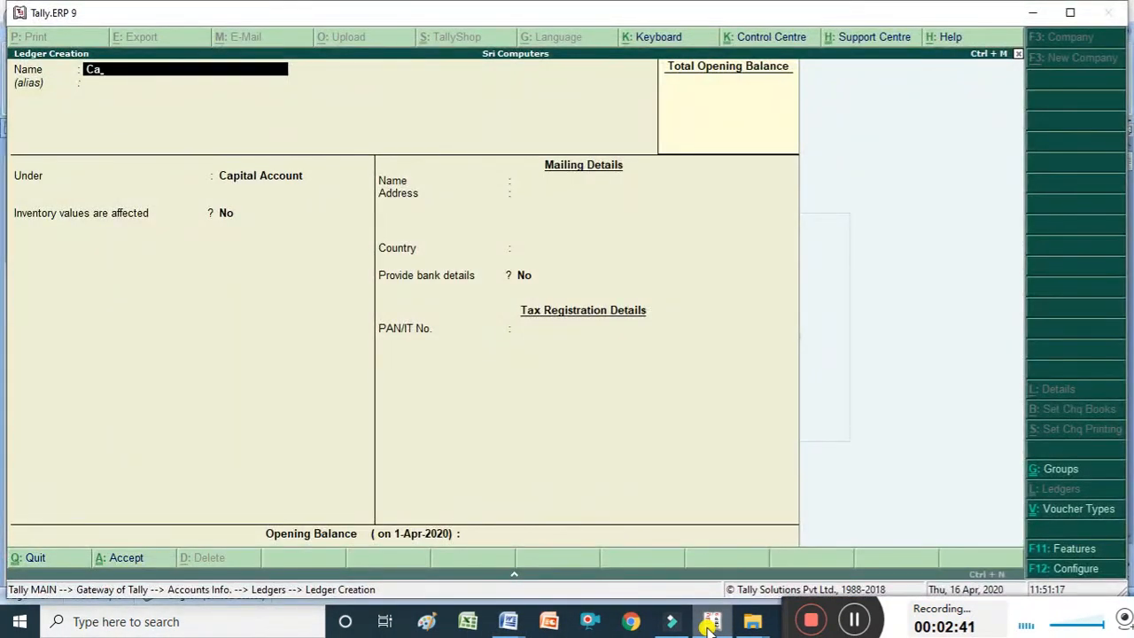
text(pital a)
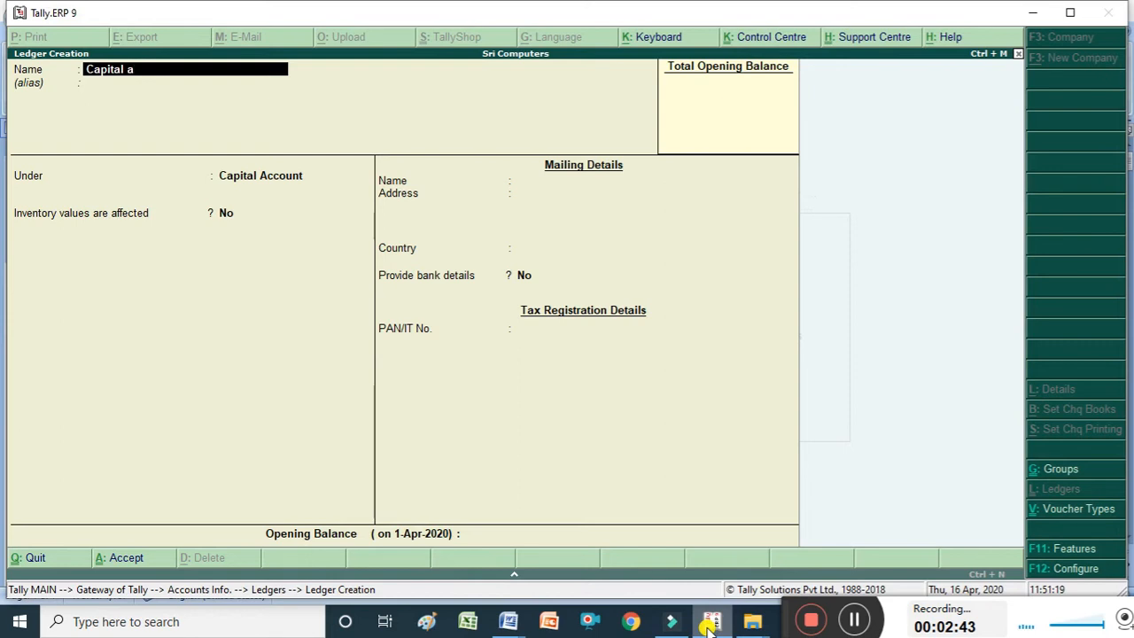
text(/c)
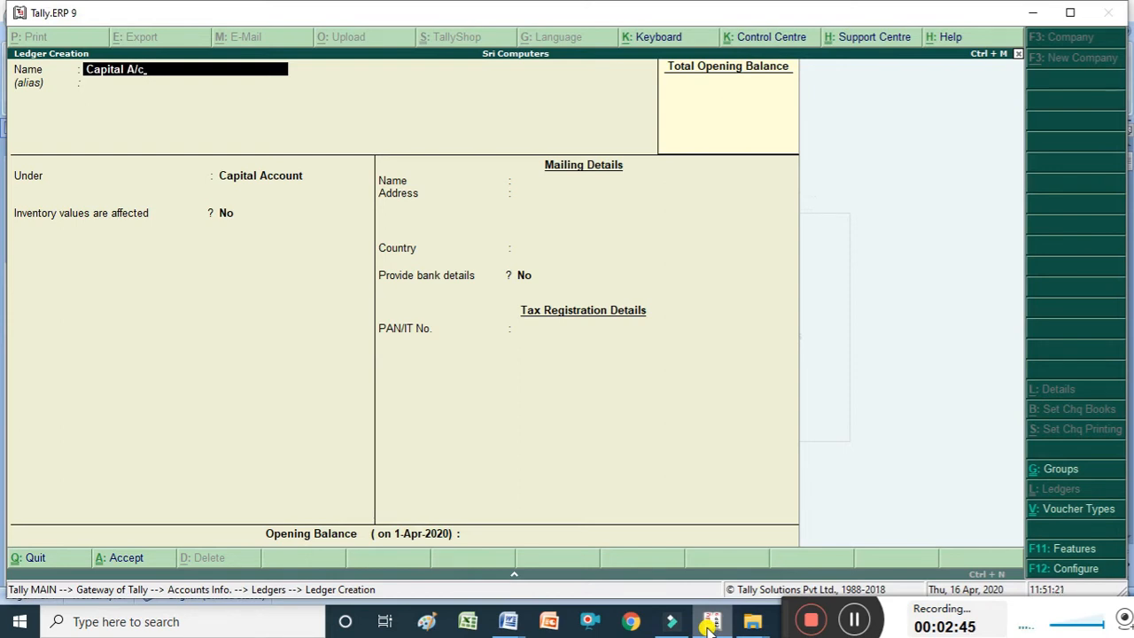
key(Return)
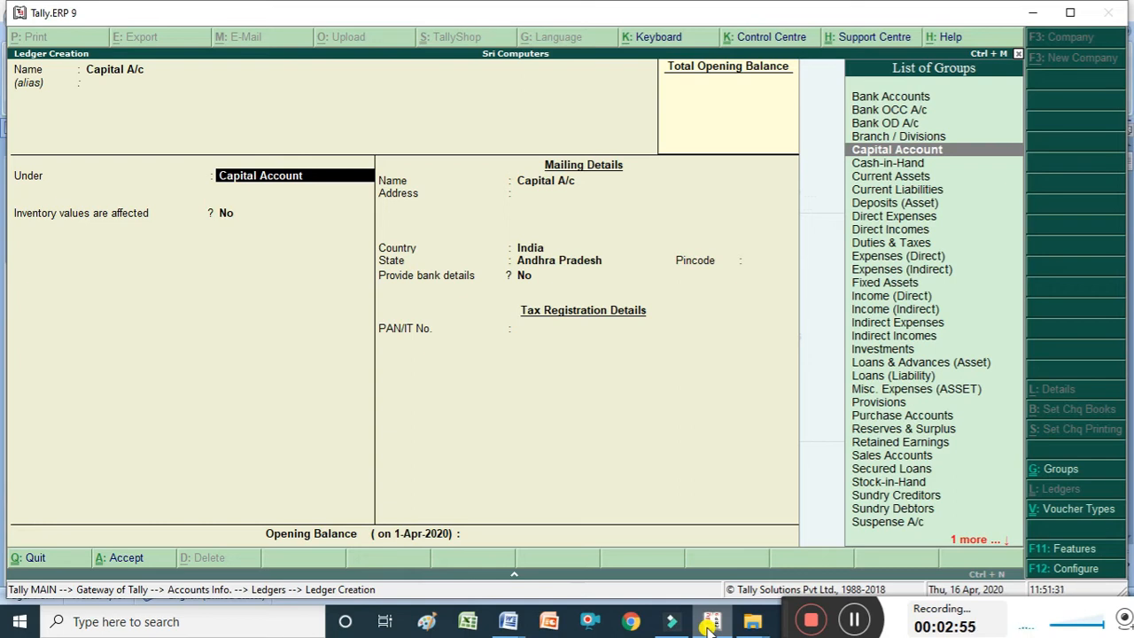
text(Ca)
key(Down)
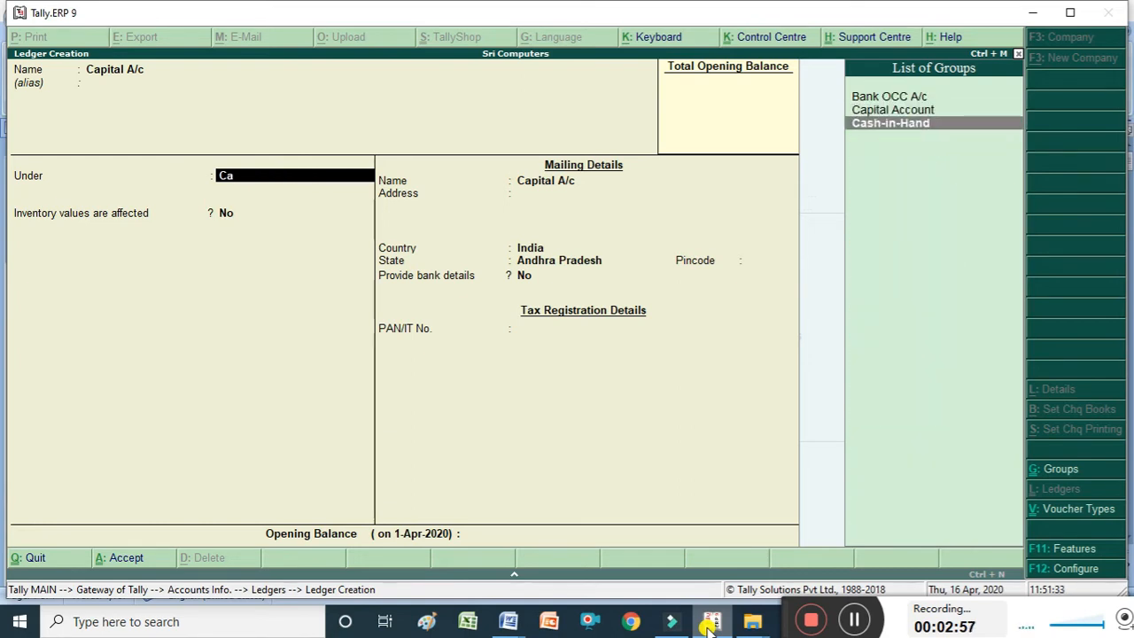
key(Up)
key(Return)
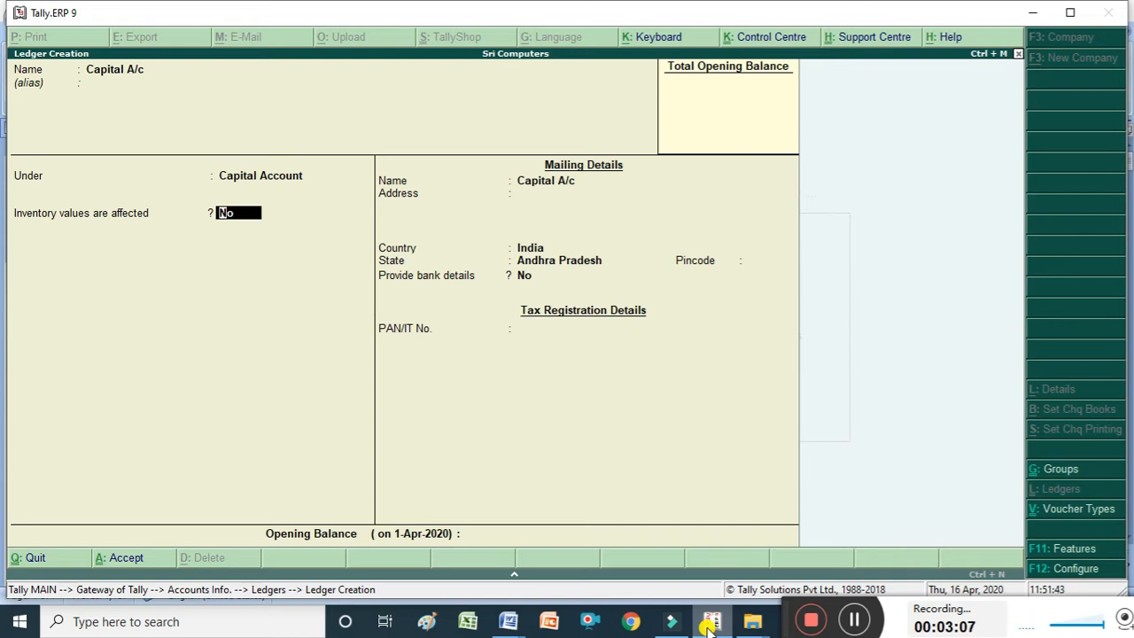
key(ctrl+a)
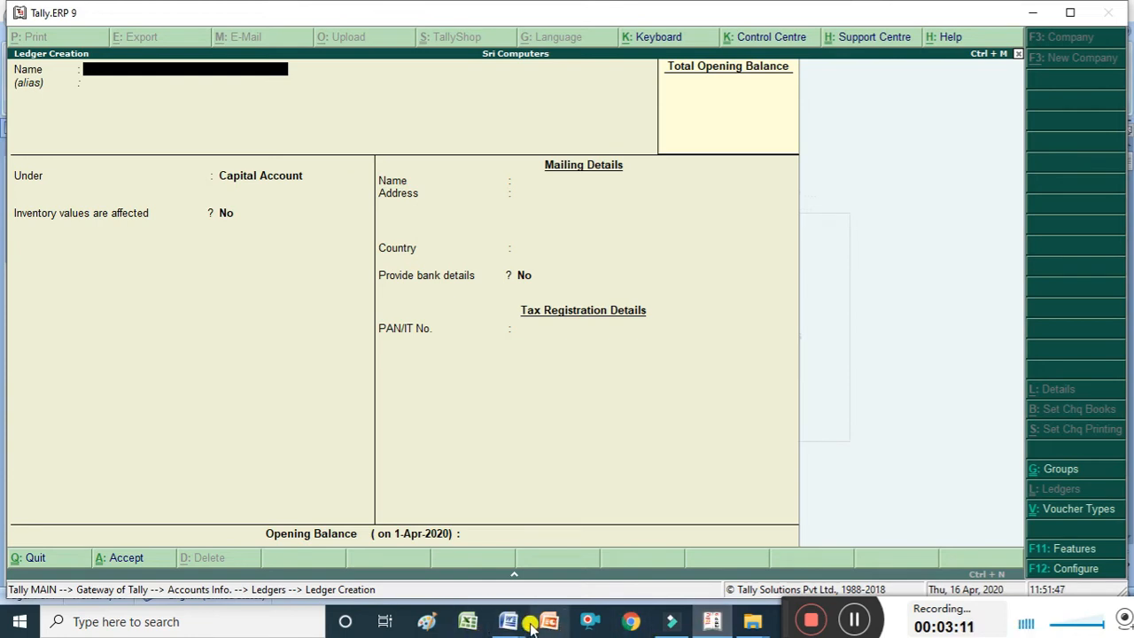
Review the Examples accounts document for the next ledger to create.
mouse_move(510, 620)
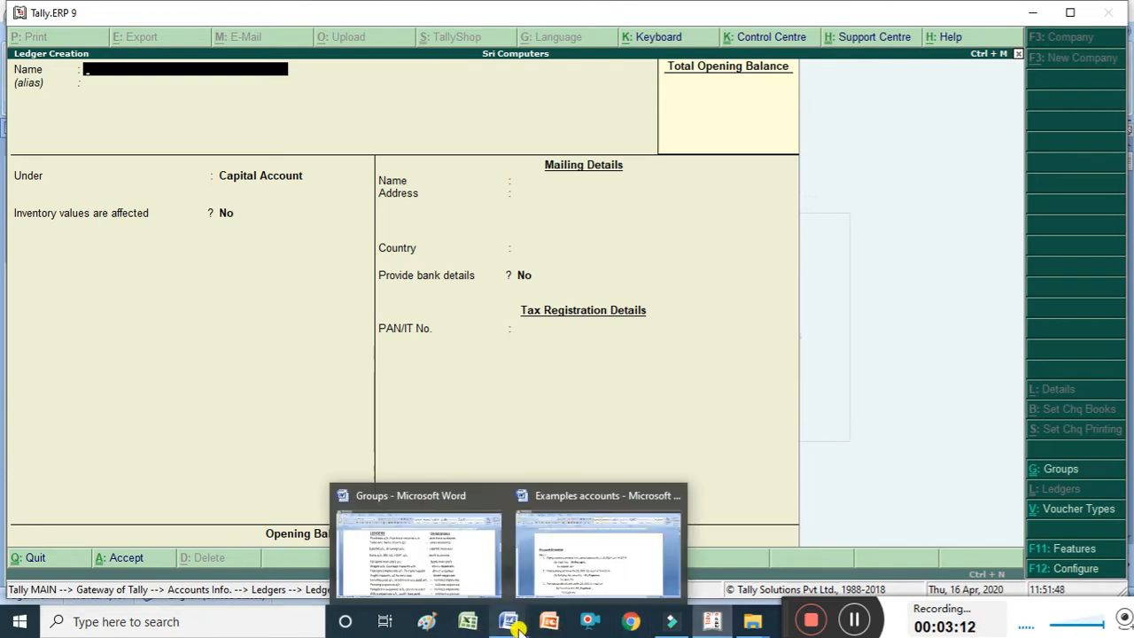
click(556, 566)
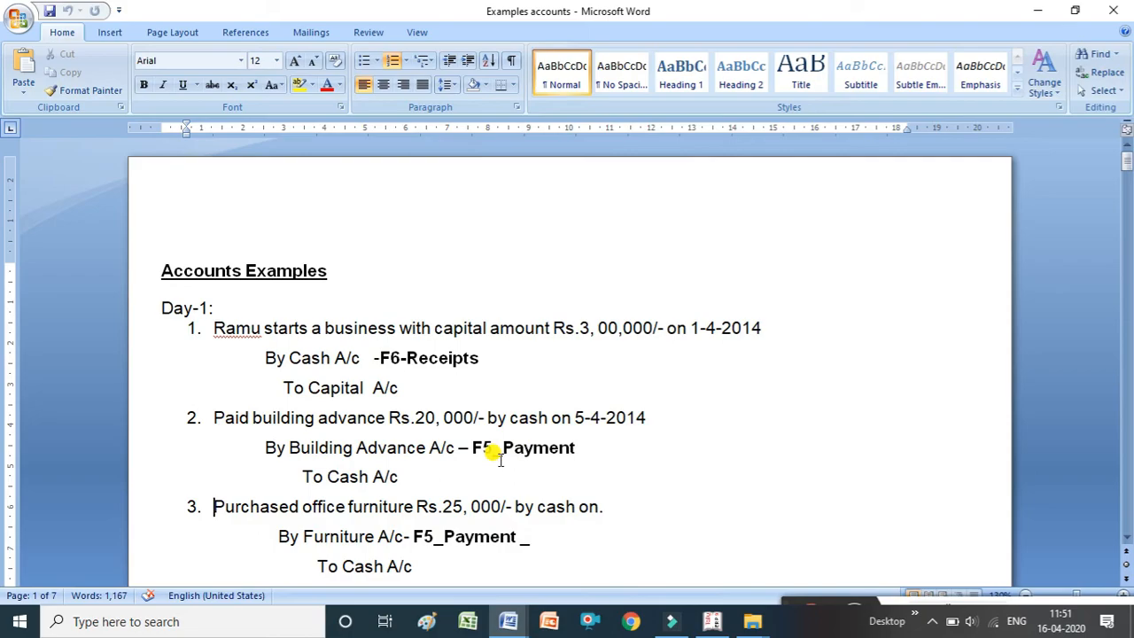
key(alt+Tab)
Create a ledger named Building Advanc A/c under Deposits (Asset) and accept it.
text(Bui)
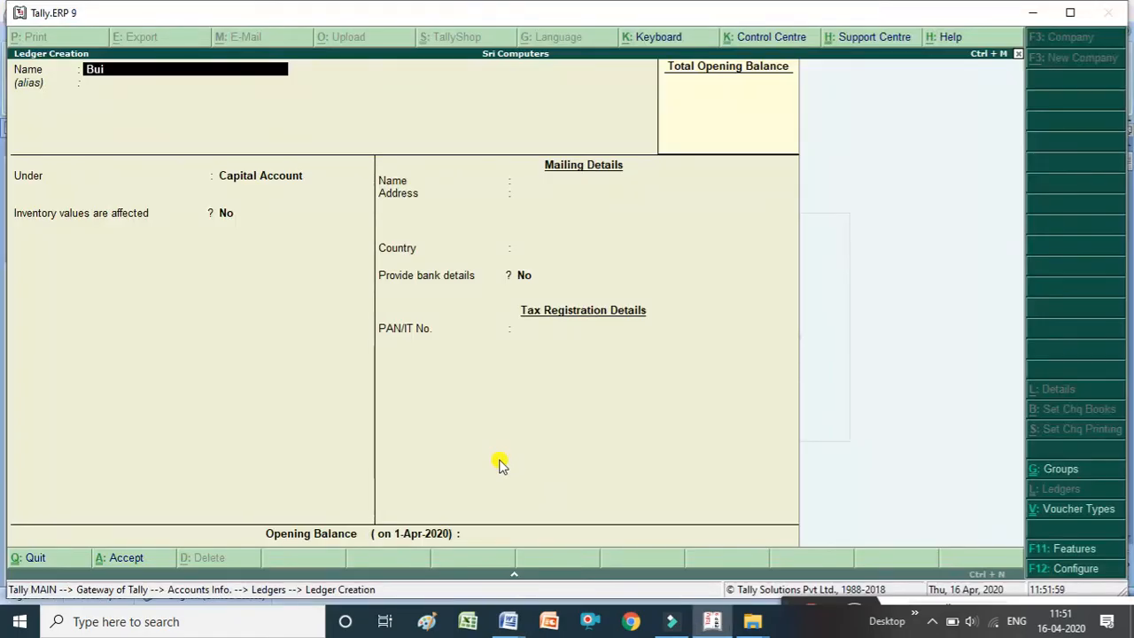
text(lding advan)
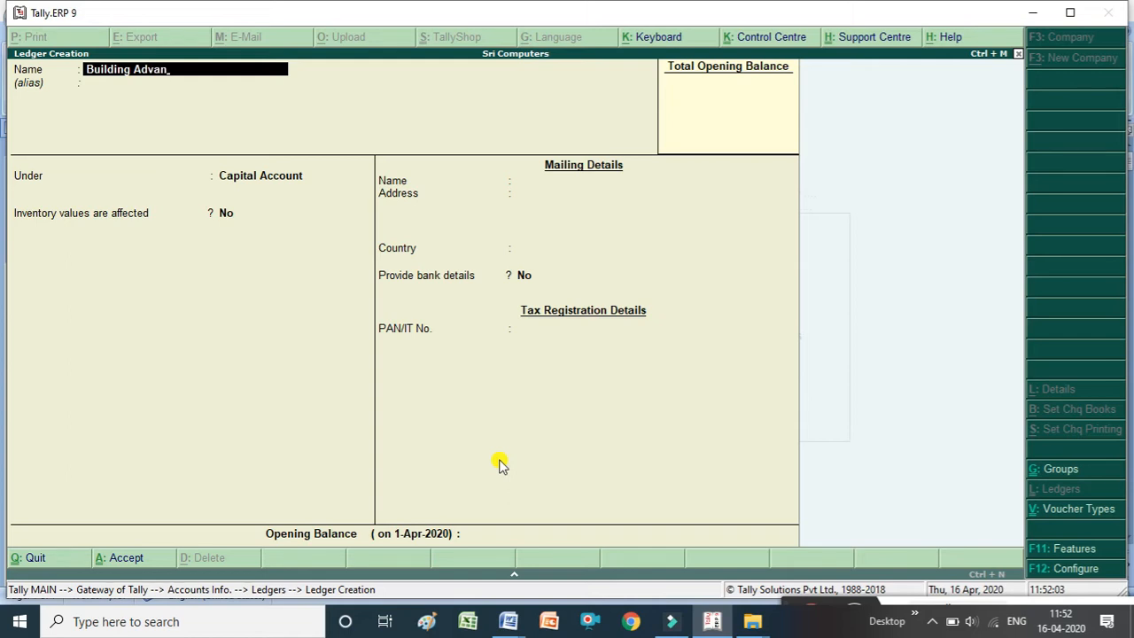
text(c a/c)
key(Return)
key(Return)
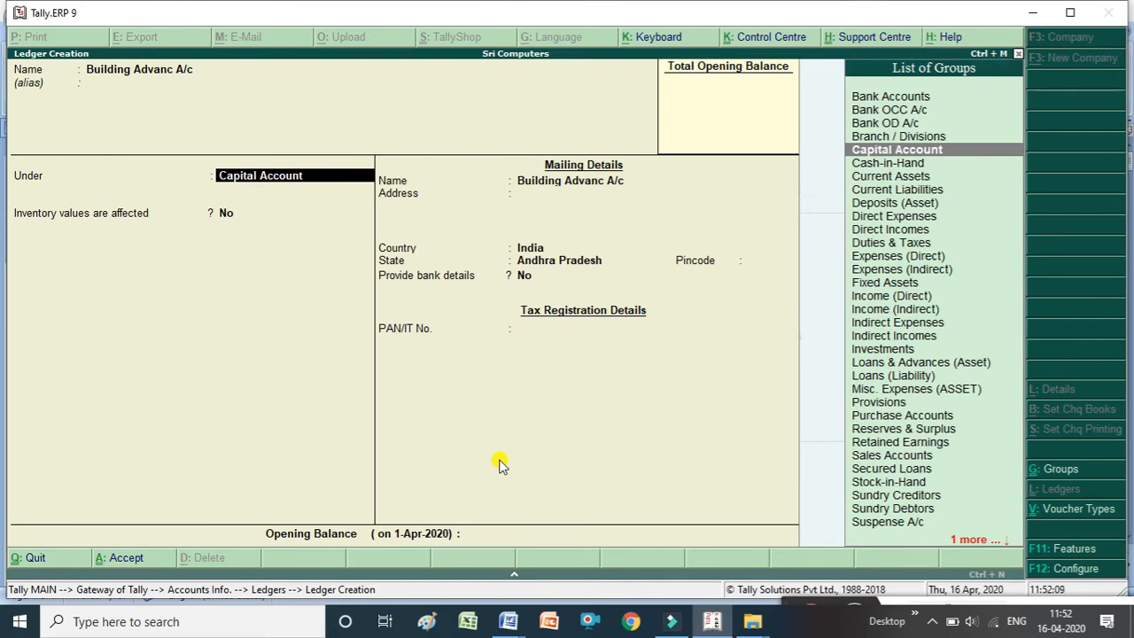
text(D)
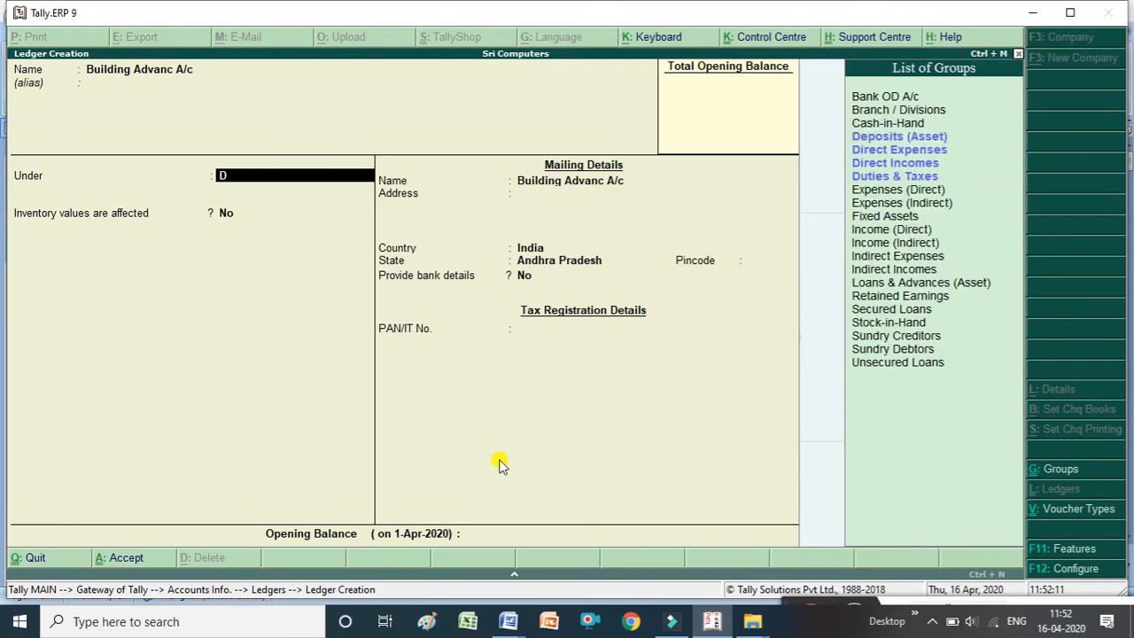
key(Return)
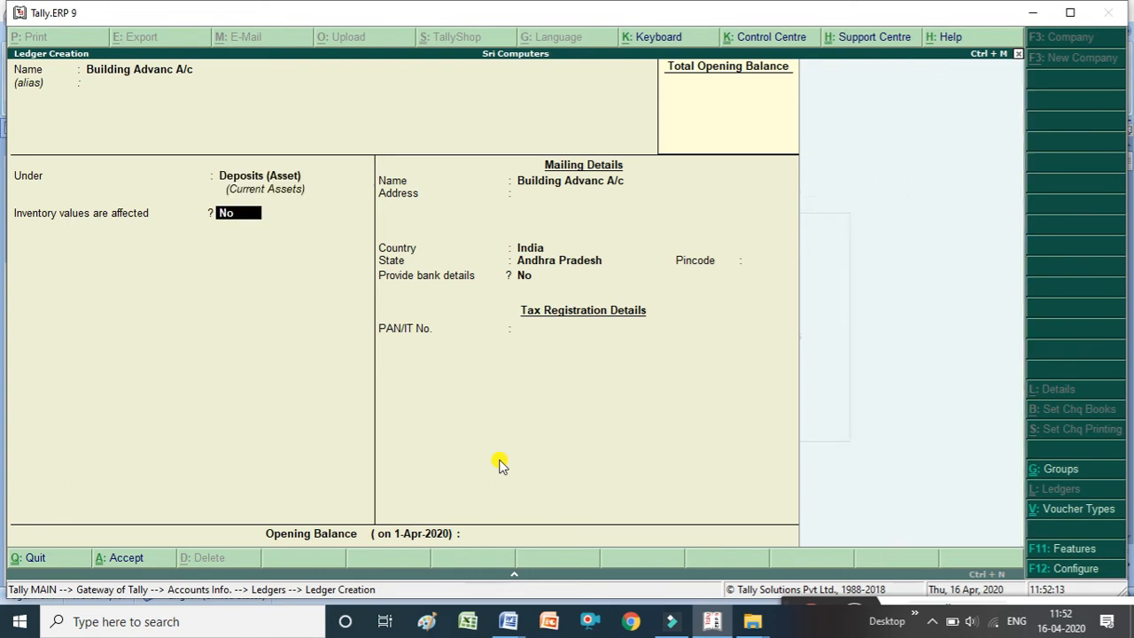
key(ctrl+a)
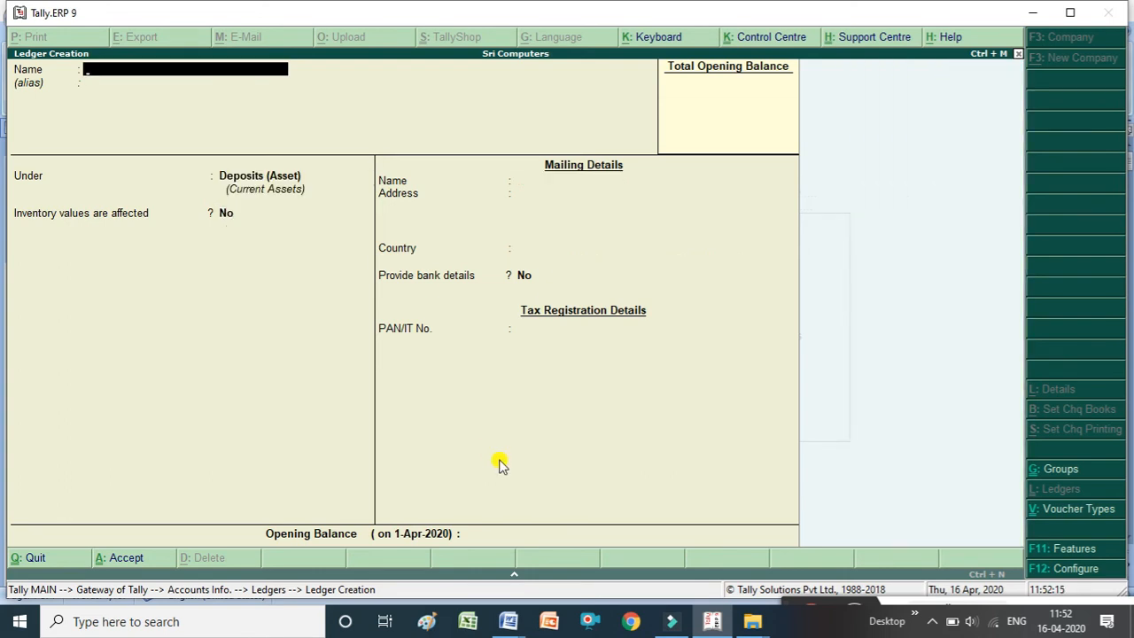
Read through the further transactions in the accounts examples document.
key(alt+Tab)
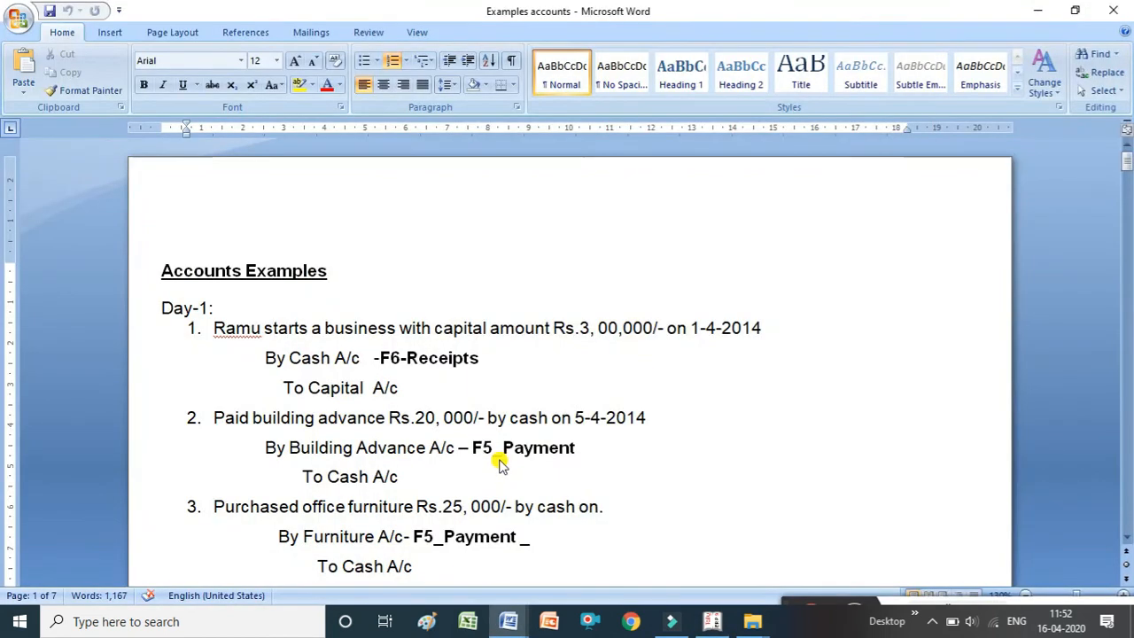
key(Down)
key(Down)
key(Down)
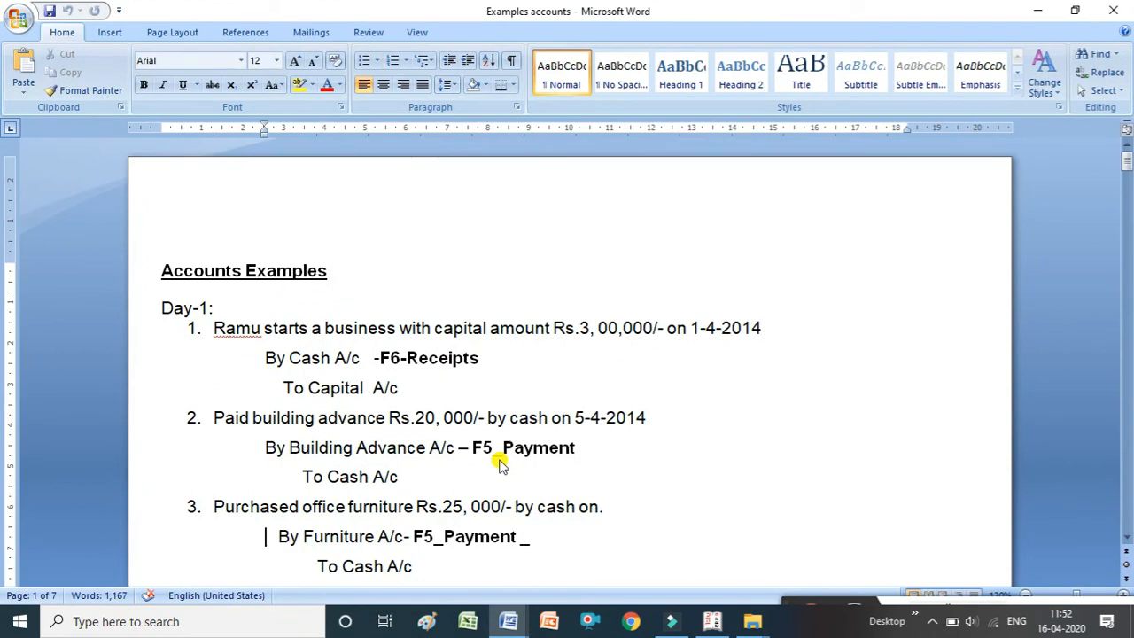
key(Down)
key(Down)
key(Down)
key(Down)
key(Down)
key(Down)
key(Down)
key(Down)
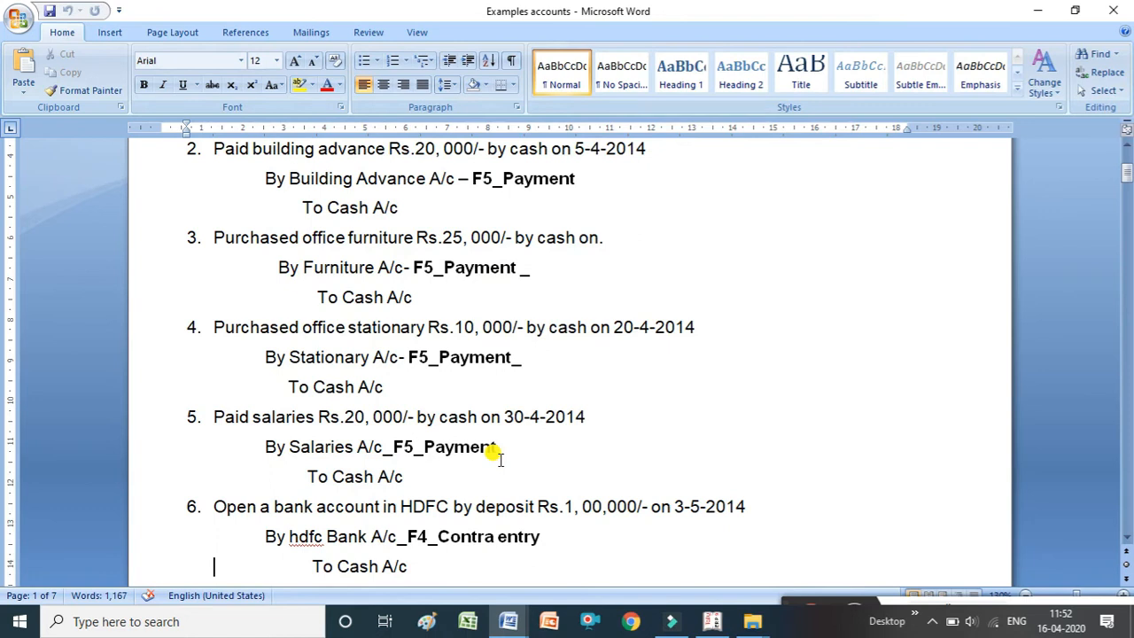
Create a ledger named Furniture A/c under the Fixed Assets group and accept it.
key(alt+Tab)
text(u)
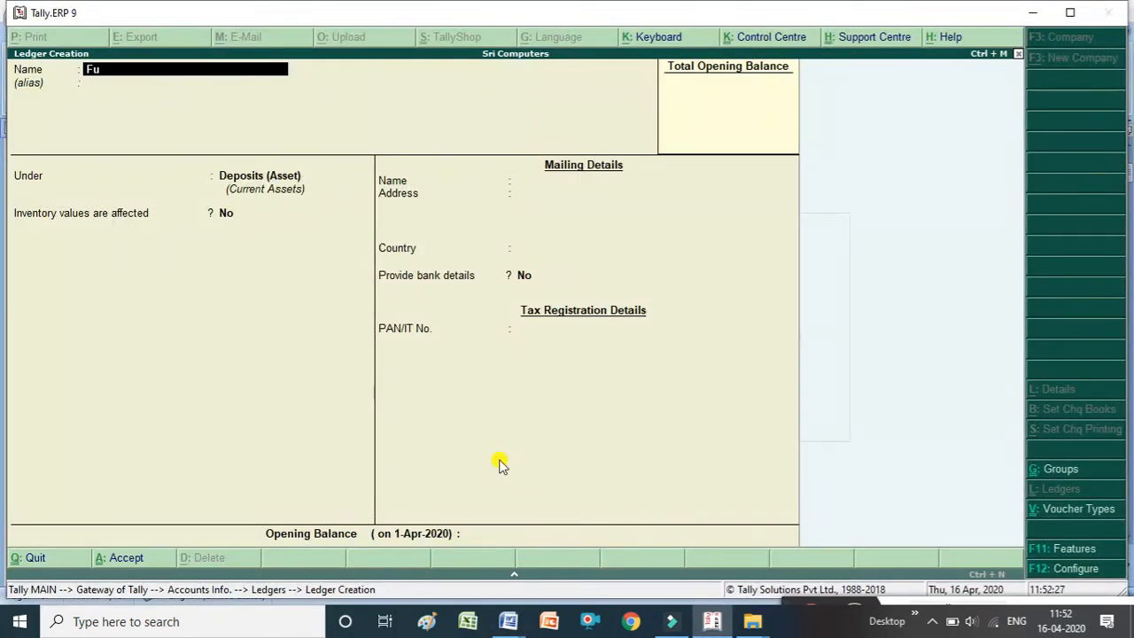
text(rniture a/c)
key(Return)
key(Return)
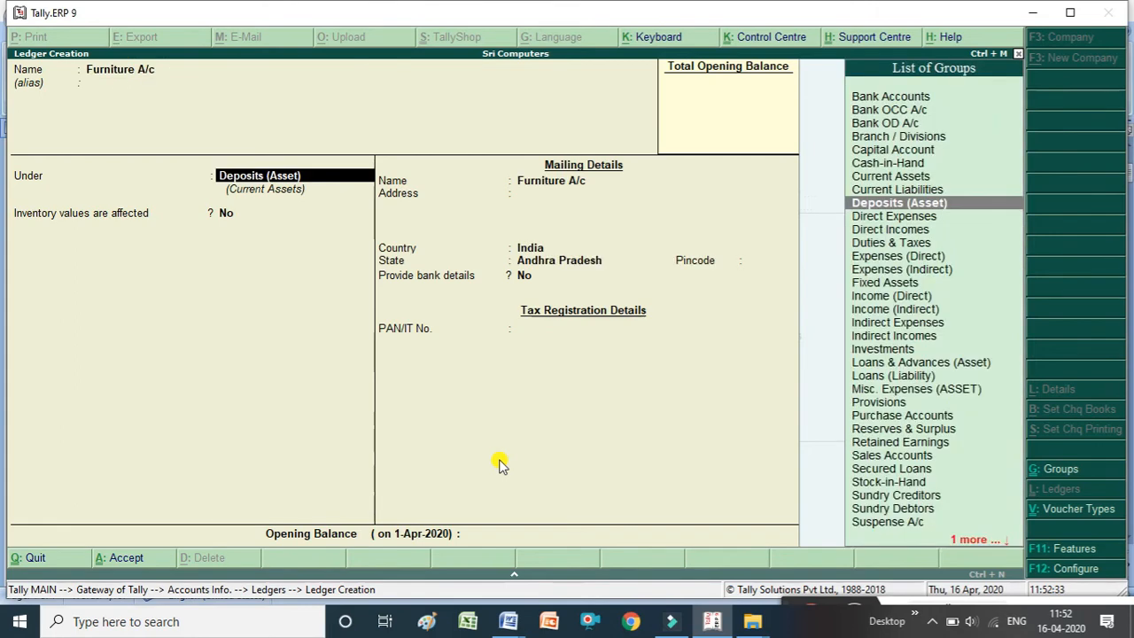
text(F)
key(Return)
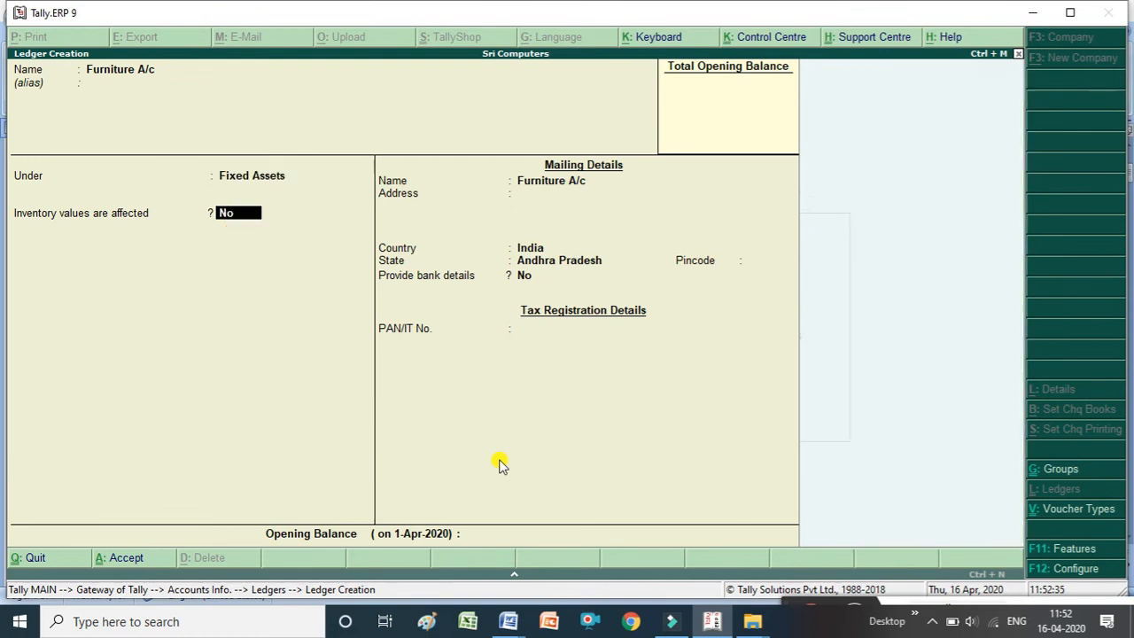
click(499, 465)
key(ctrl+a)
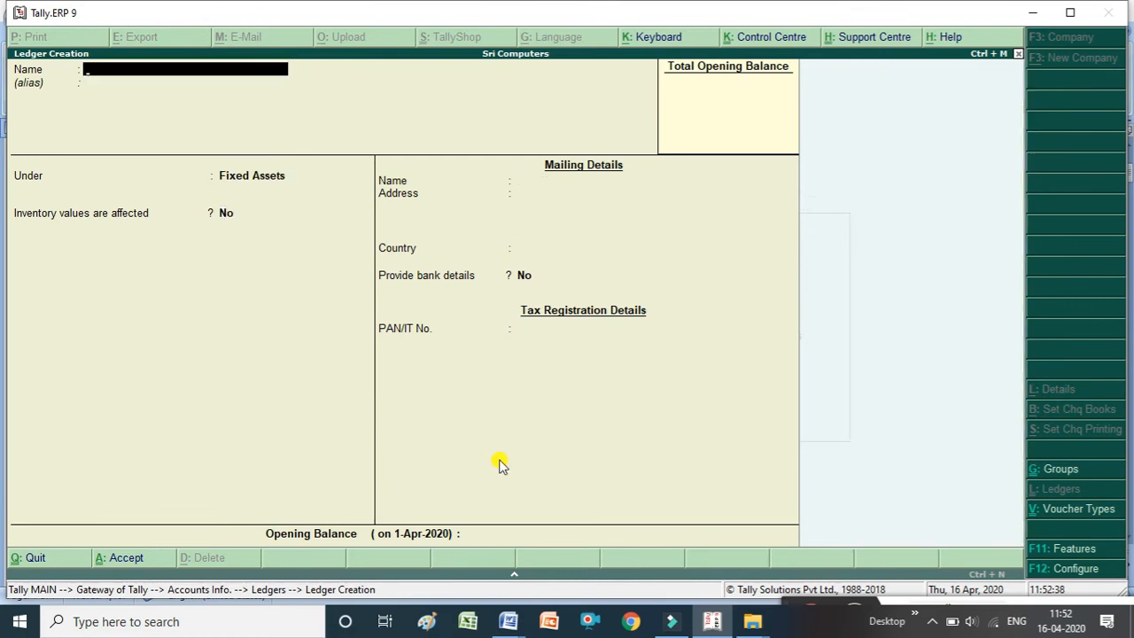
Create a ledger named Salaries A/c under the Indirect Expenses group and accept it.
key(alt+Tab)
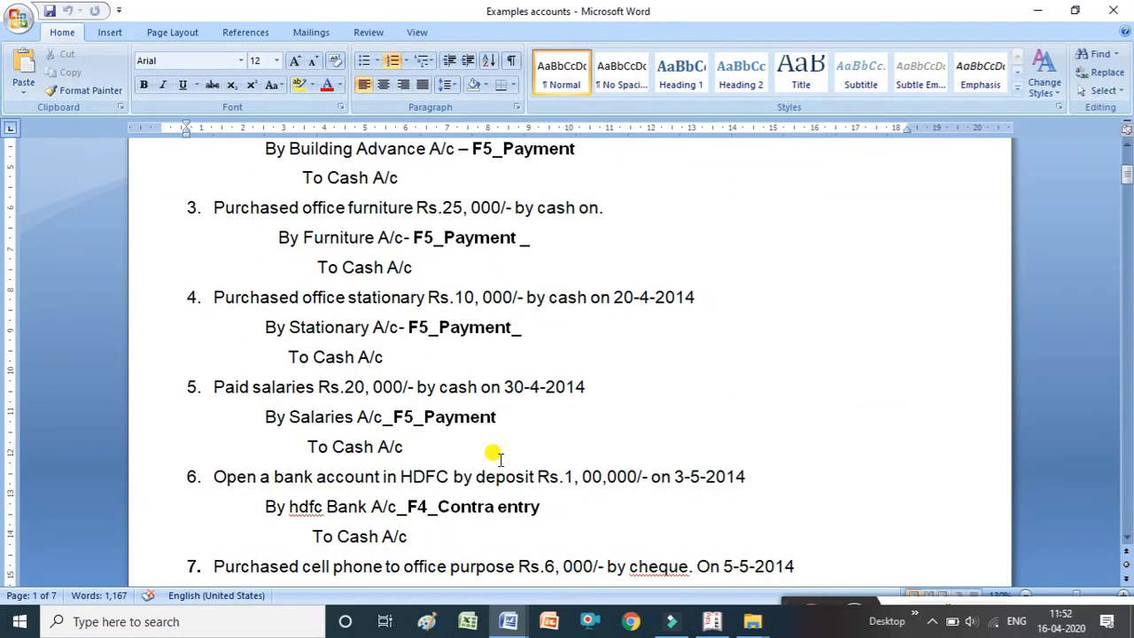
key(alt+Tab)
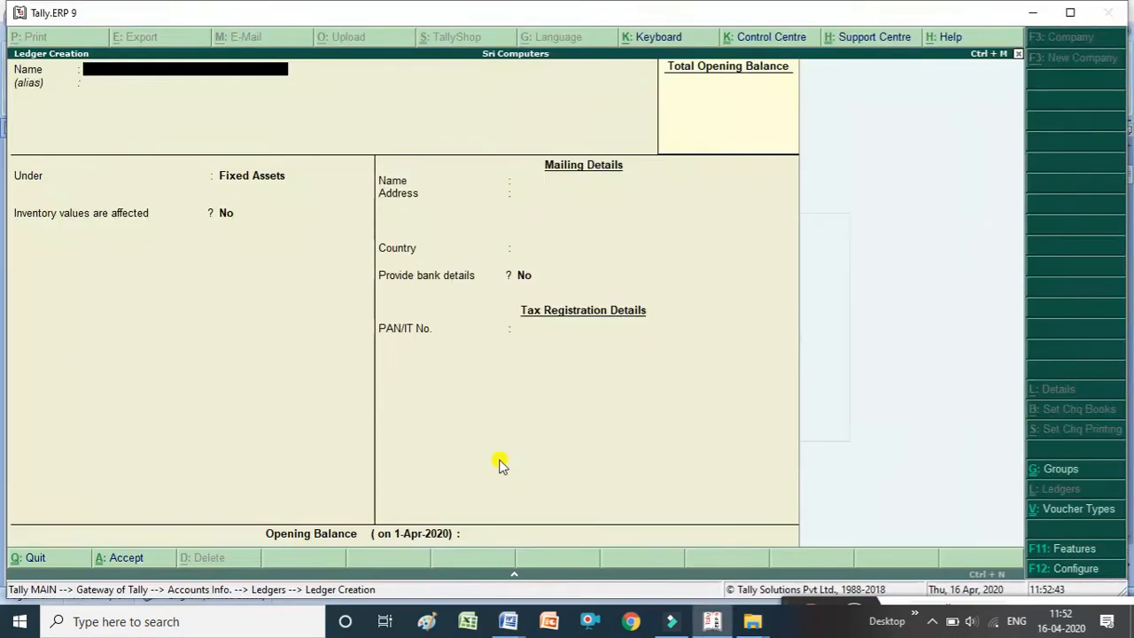
text(Salaries)
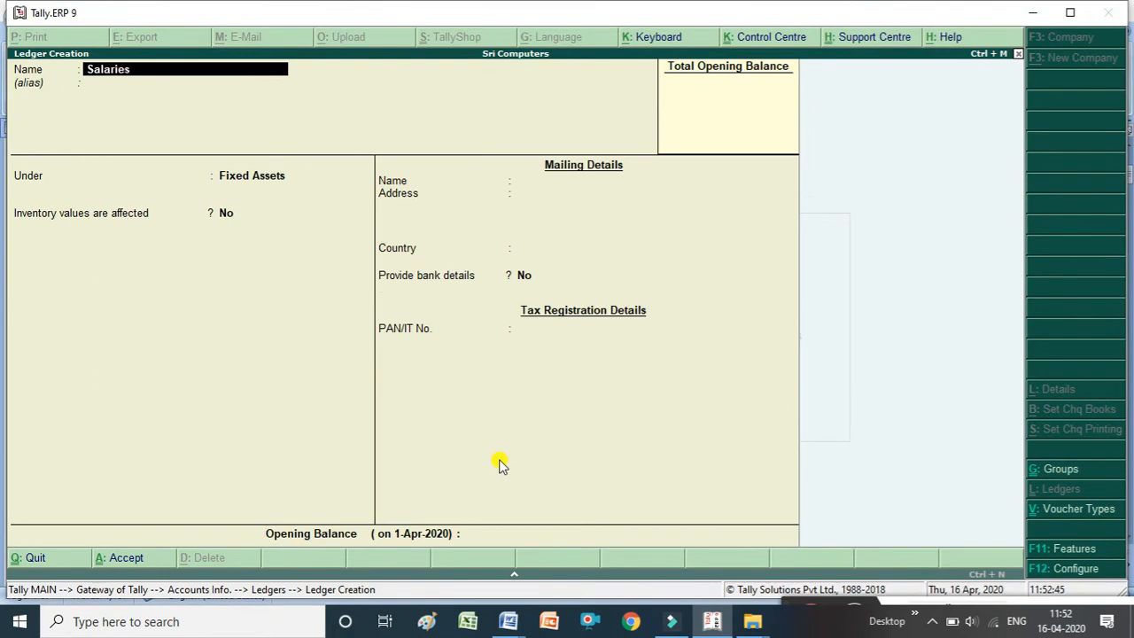
text( a/c)
key(Return)
key(Return)
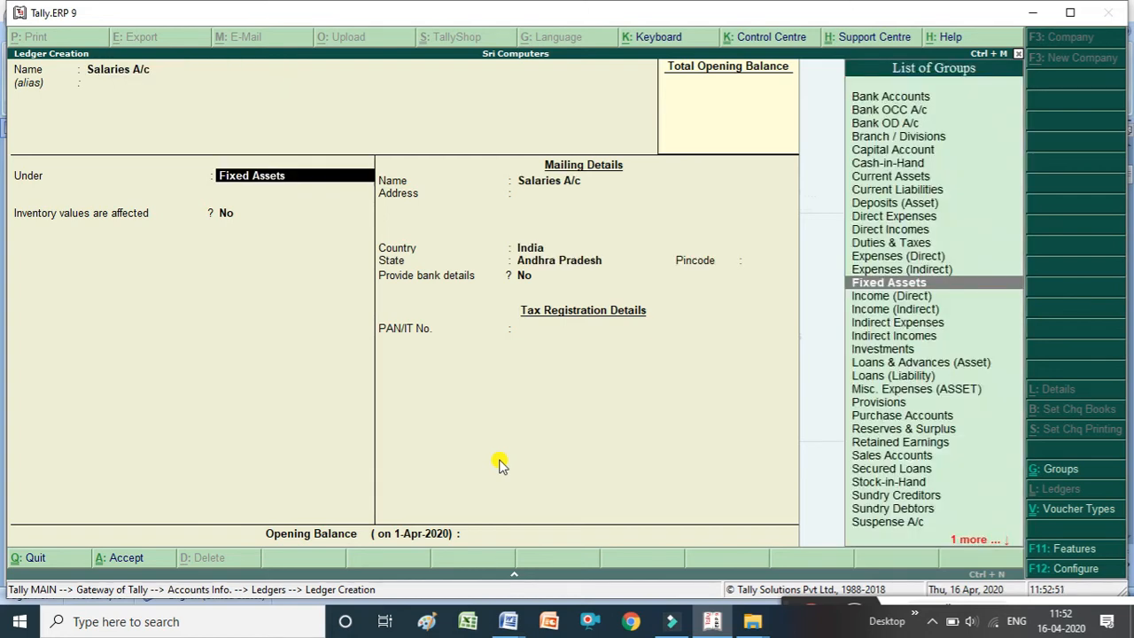
text(I)
key(Down)
key(Down)
key(Down)
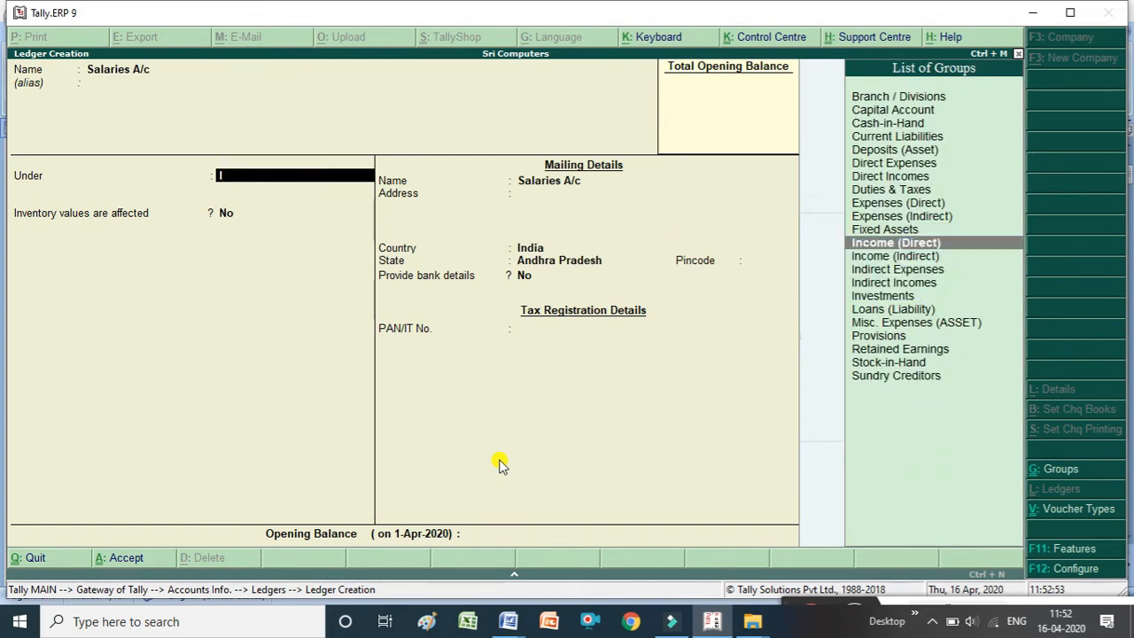
key(Return)
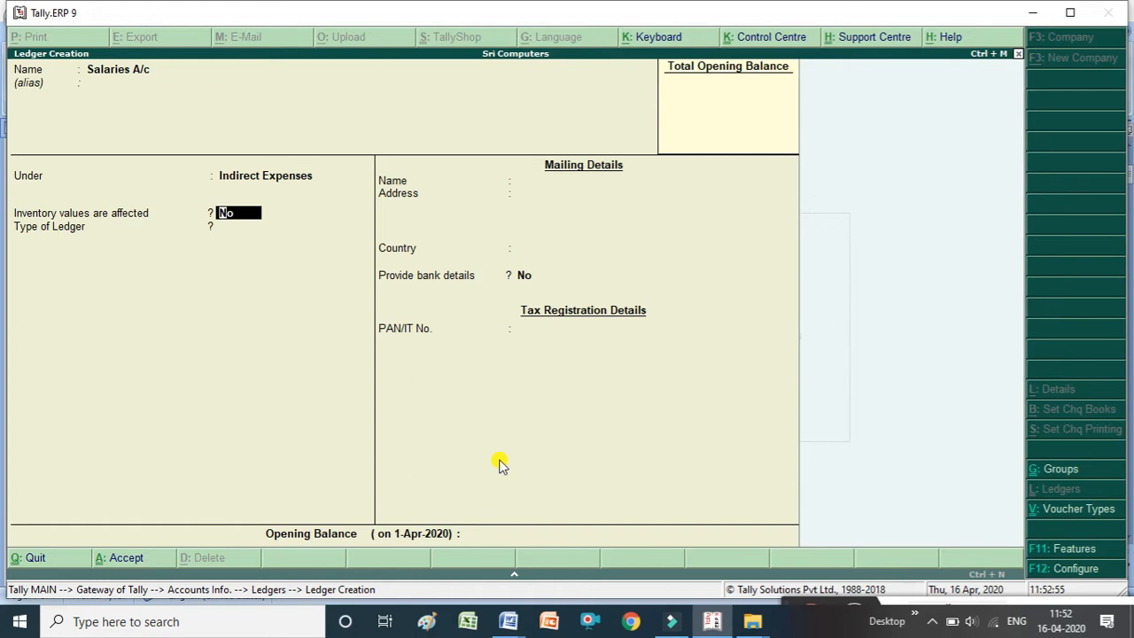
key(ctrl+a)
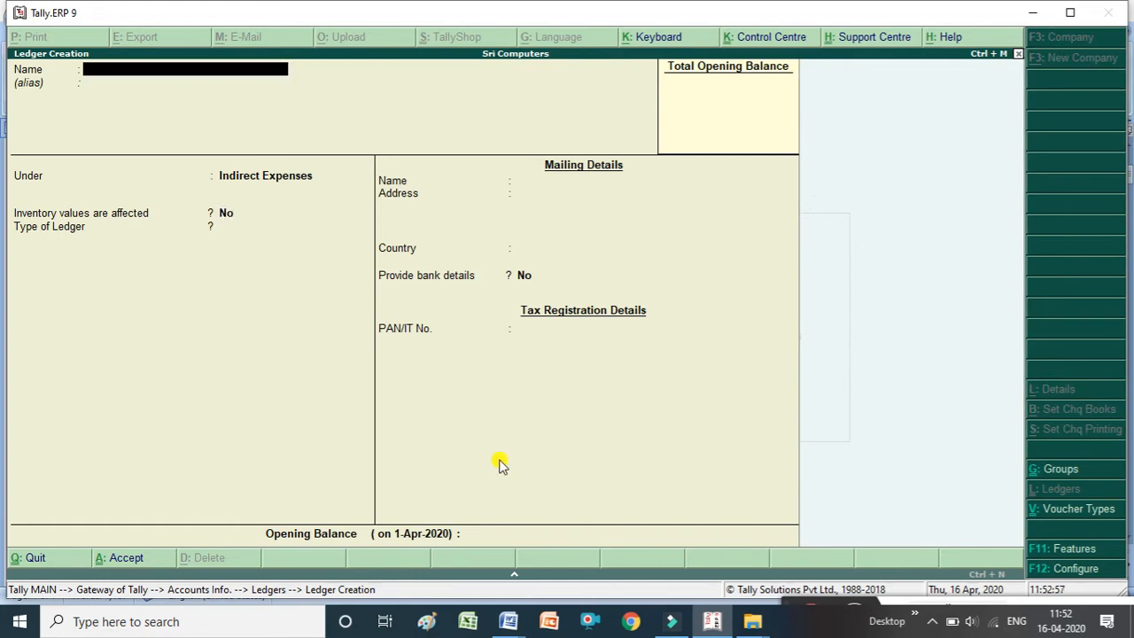
Create a ledger named Hdfc Bank under the Bank Accounts group and accept it.
key(alt+Tab)
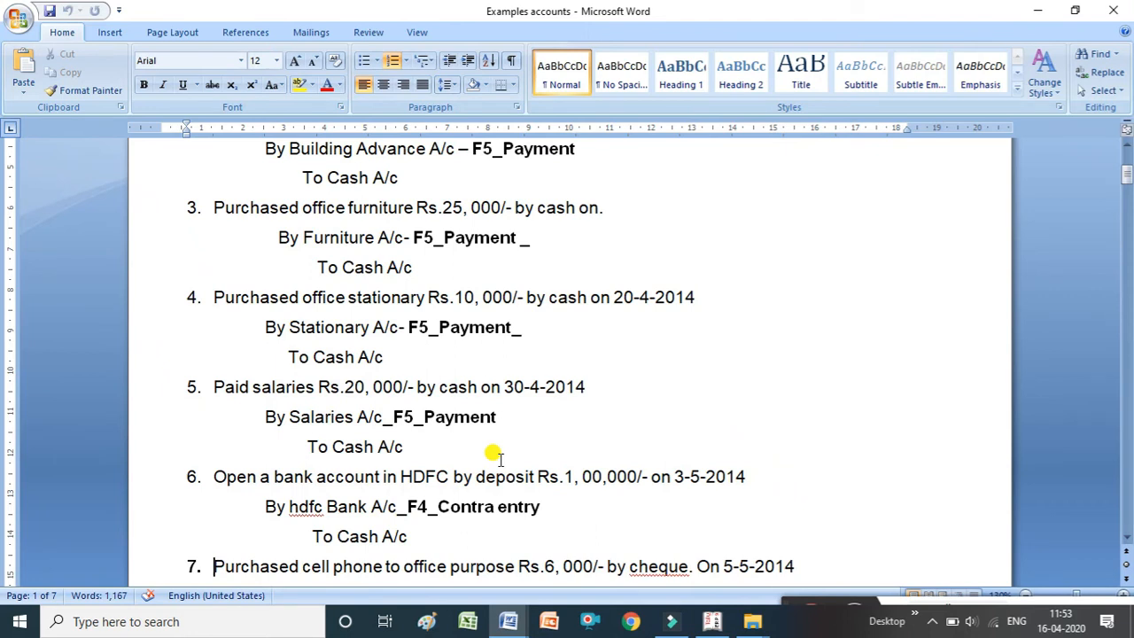
key(alt+Tab)
text(H)
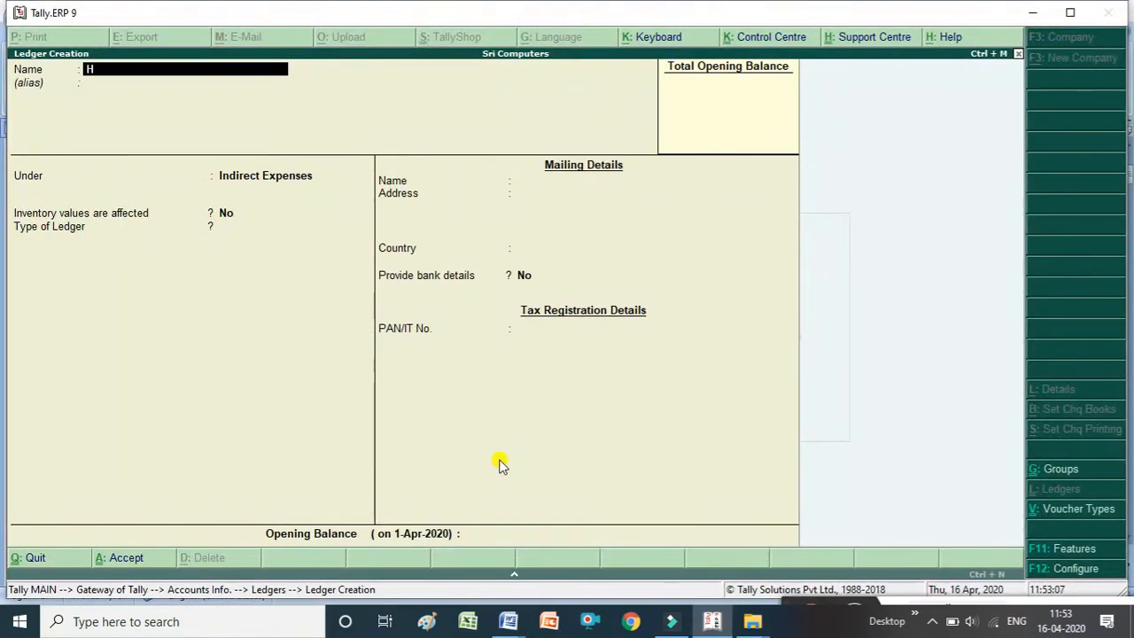
text(dfc bank)
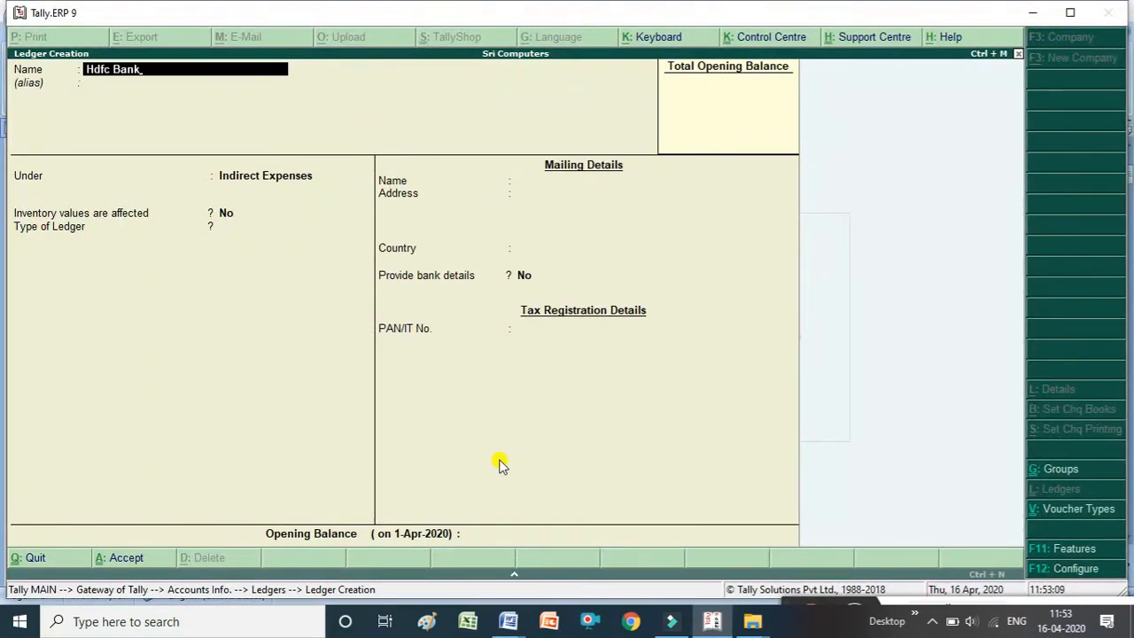
key(Return)
text(Ba)
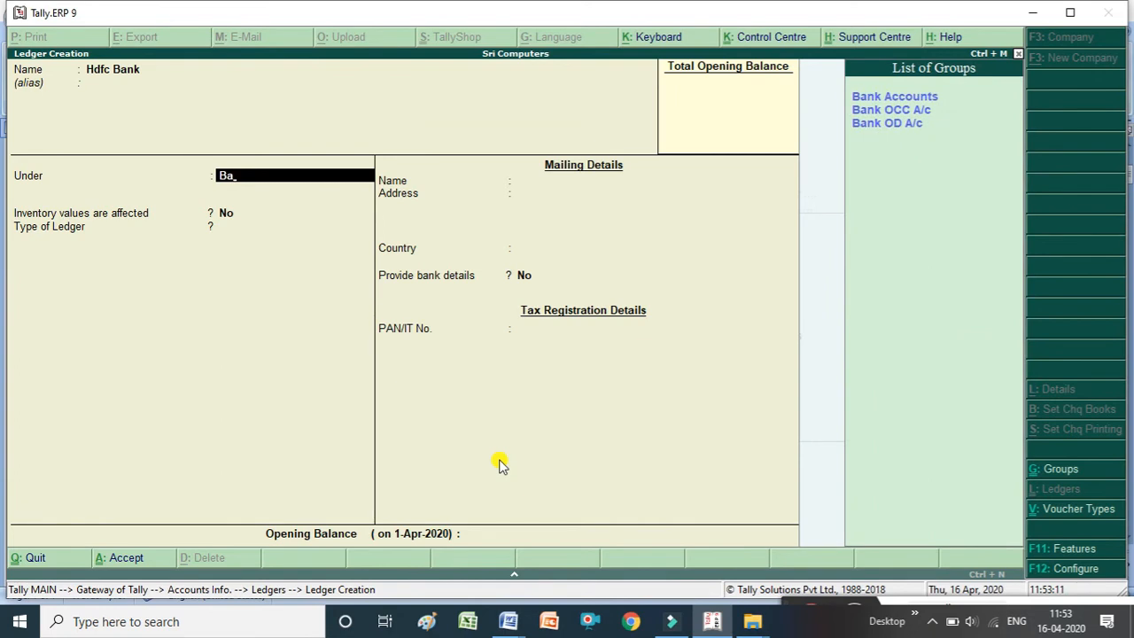
key(Return)
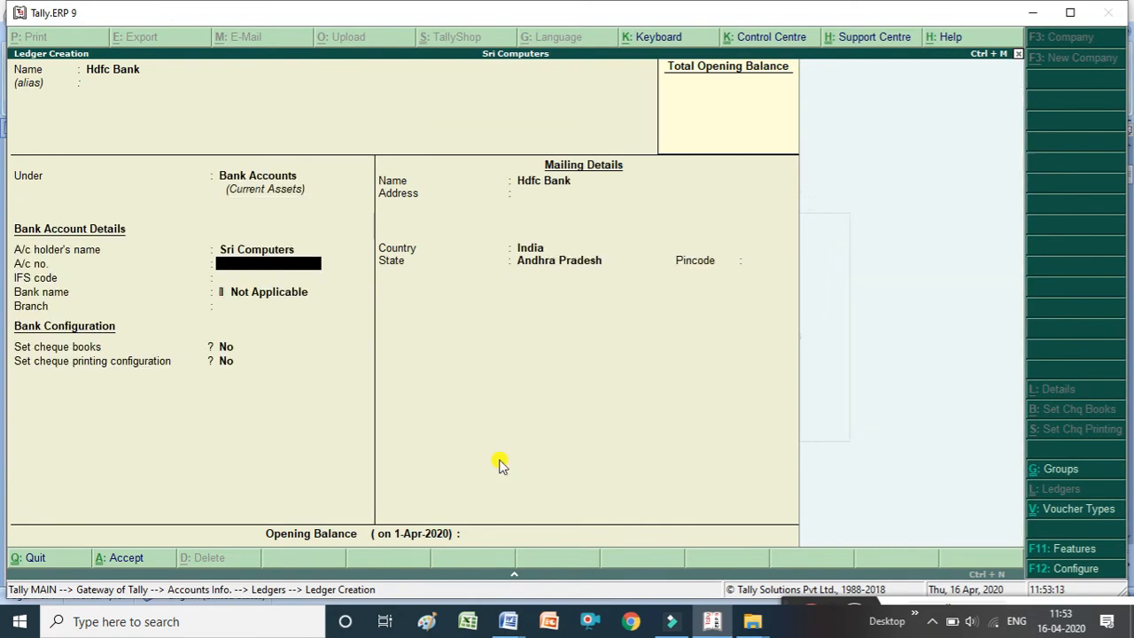
key(ctrl+a)
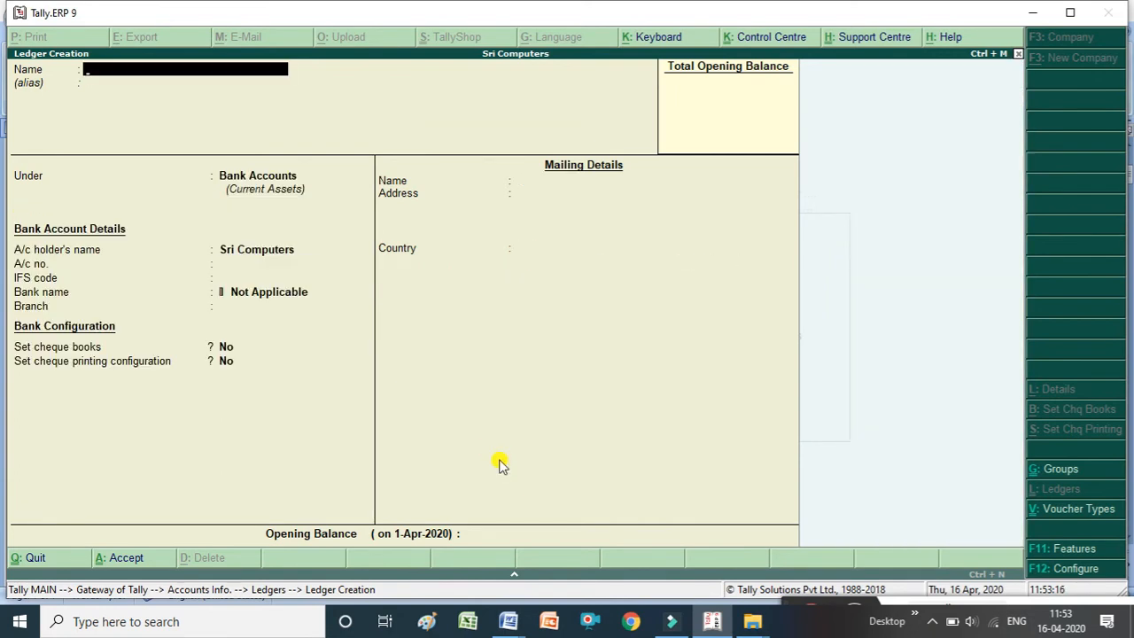
Review the next transactions in the accounts examples document.
key(alt+Tab)
key(Down)
key(Down)
key(Down)
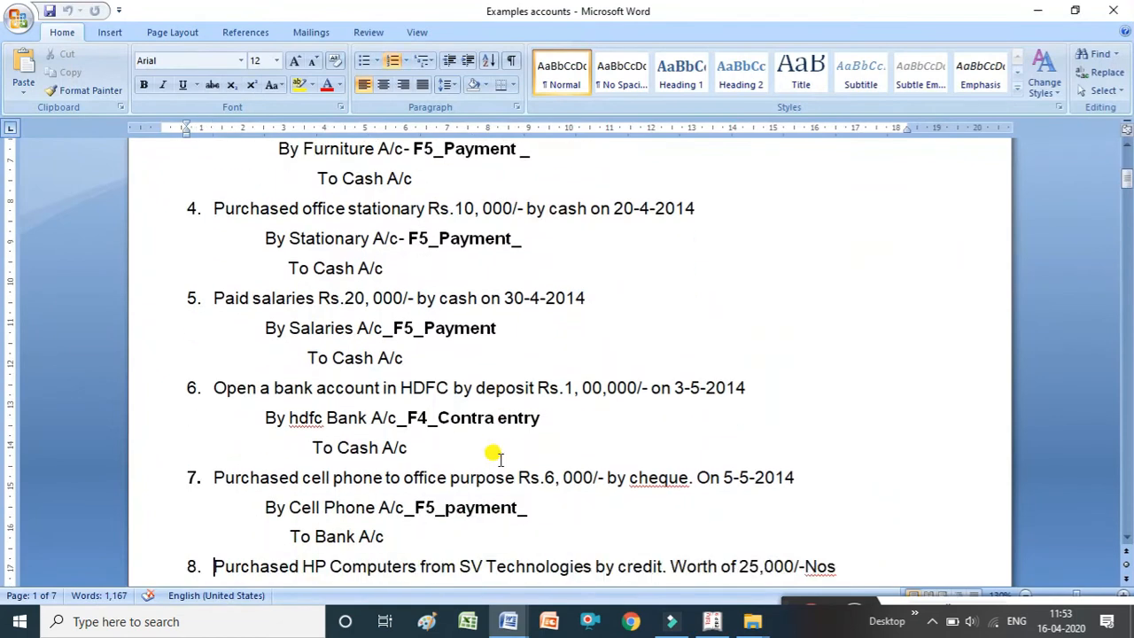
key(Down)
key(Down)
key(Down)
key(Down)
key(Down)
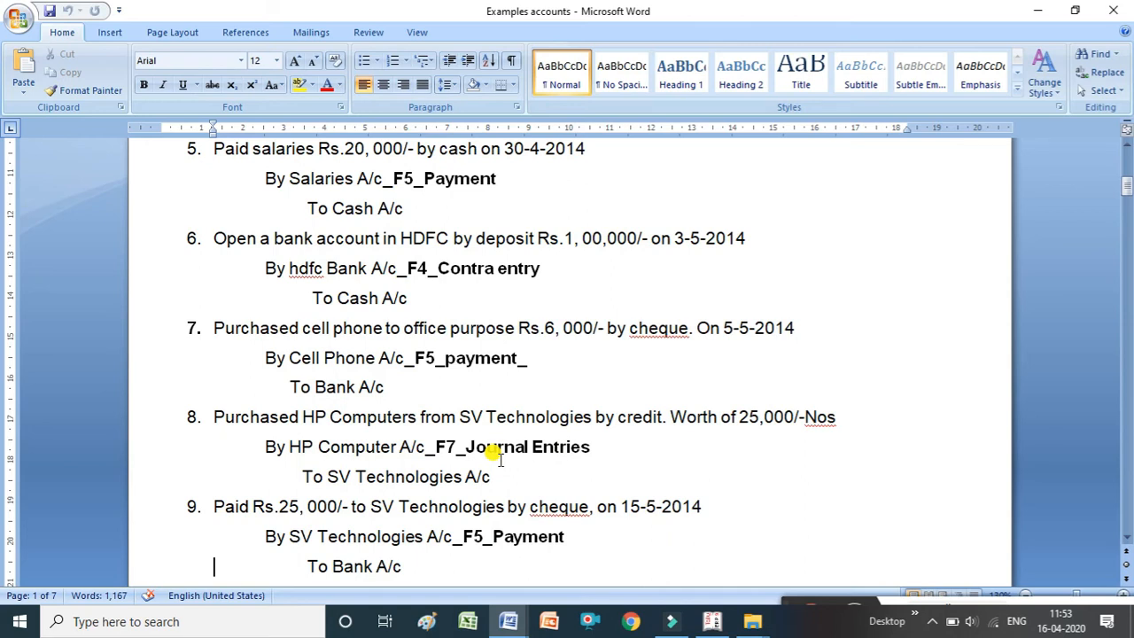
key(alt+Tab)
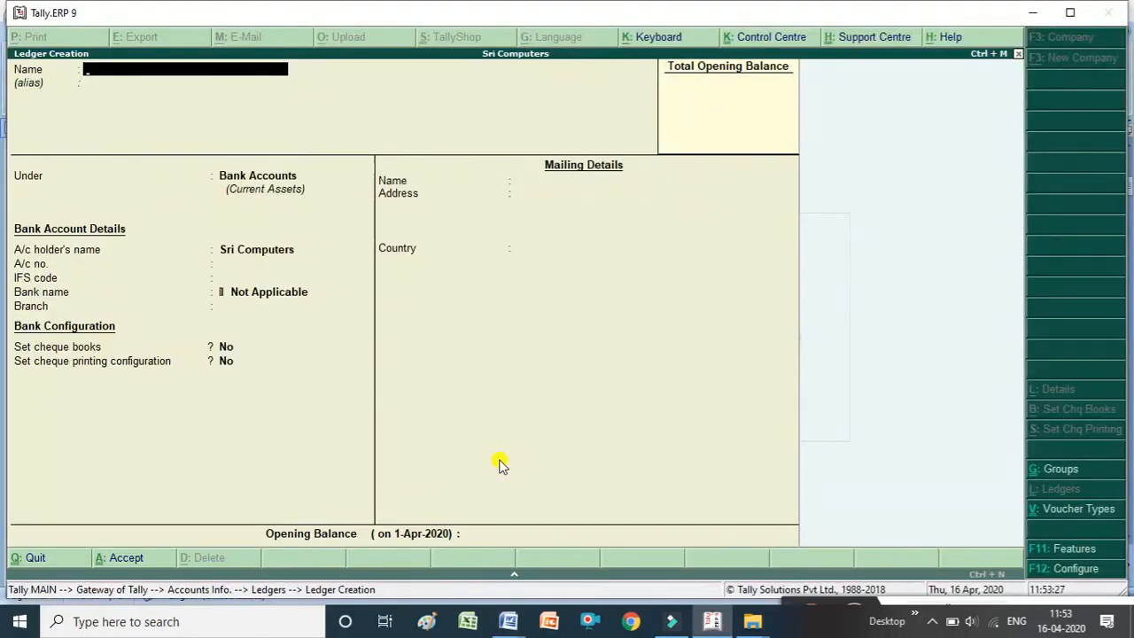
Create a ledger named Cell Phone A/c under the Fixed Assets group and accept it.
text(Cell P)
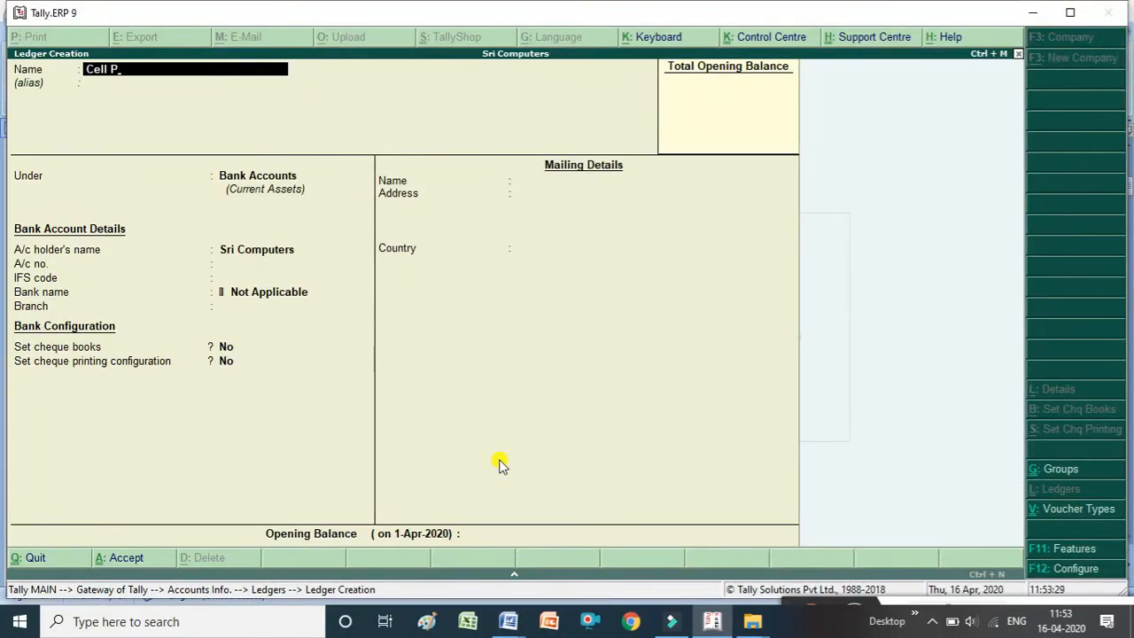
text(hone a/c)
key(Return)
key(Return)
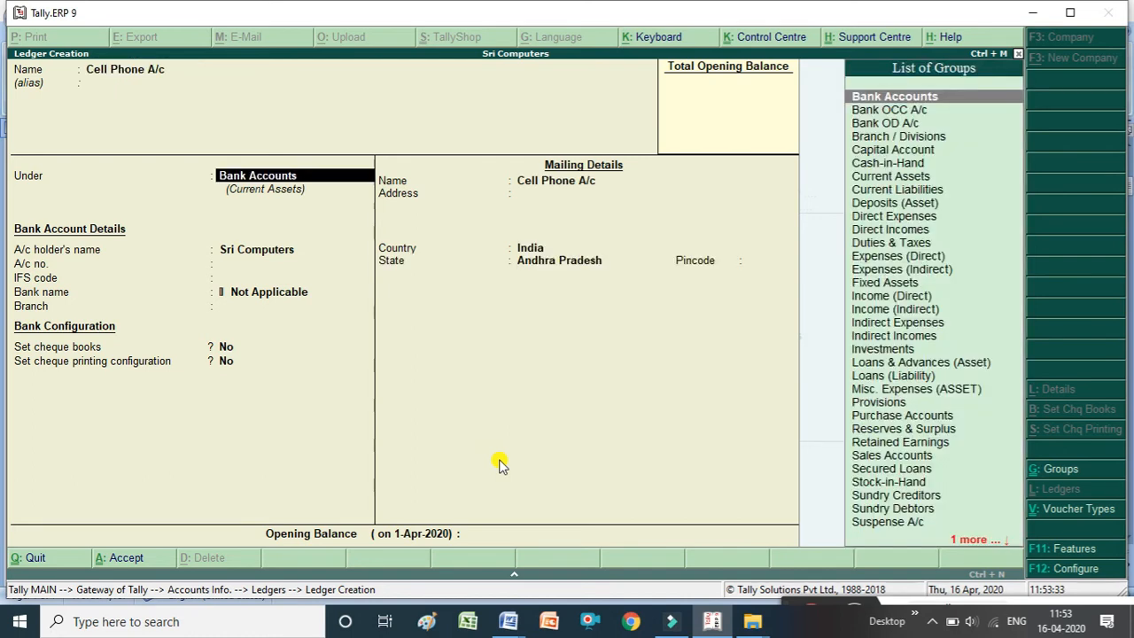
text(F)
key(Return)
key(Return)
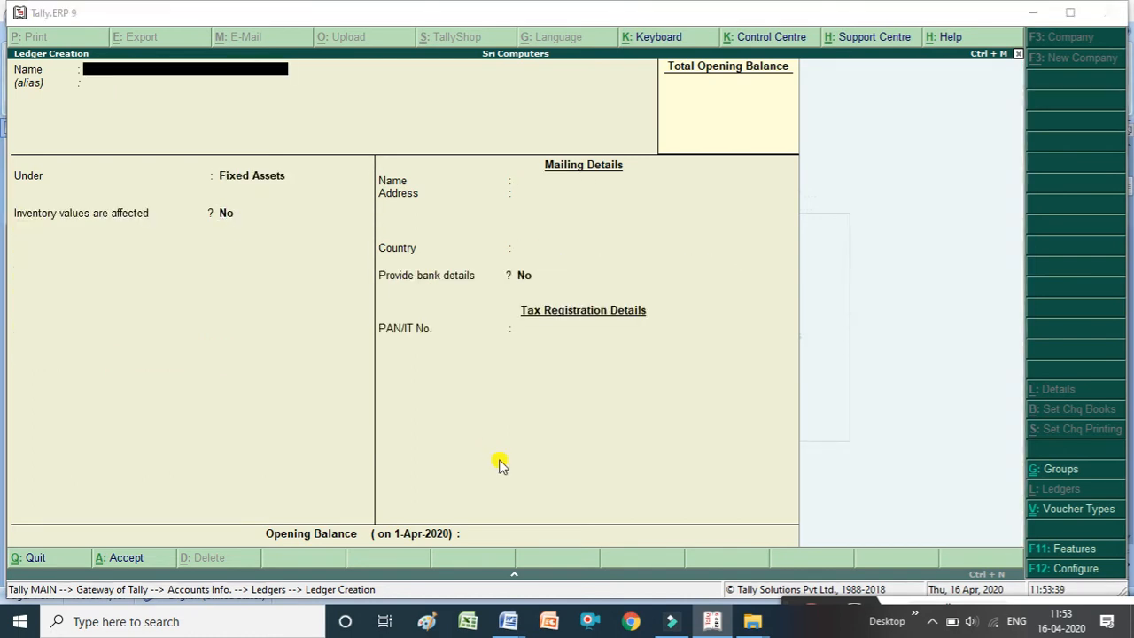
Create a ledger named Purcahse under the Purchase Accounts group and accept it.
key(alt+Tab)
scroll(499, 461, down, 5)
scroll(499, 459, down, 20)
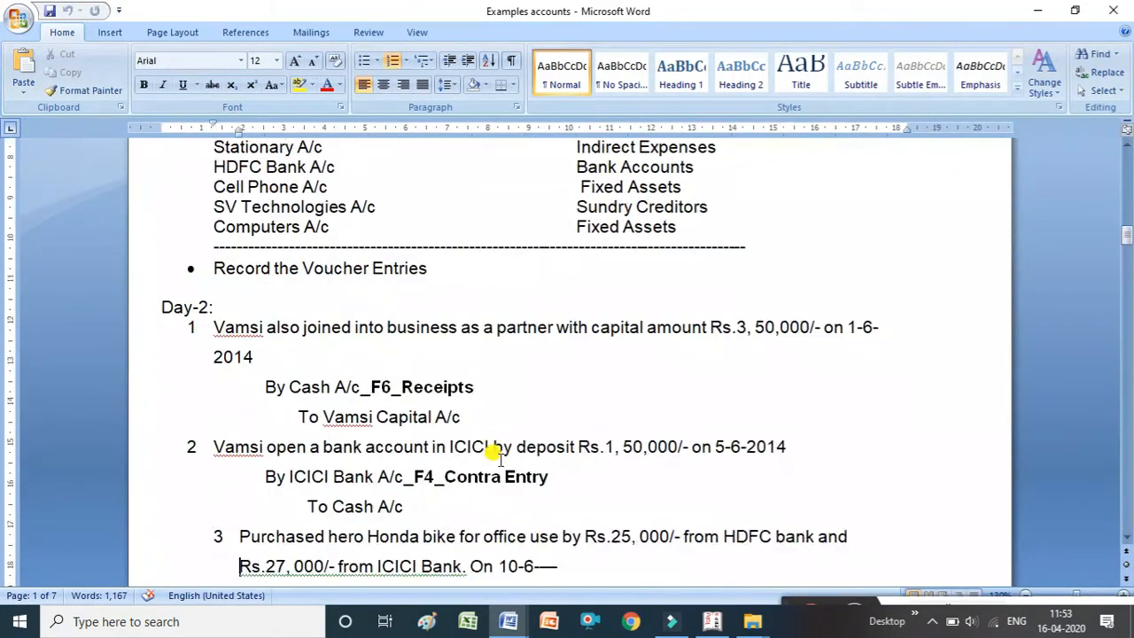
scroll(499, 459, down, 20)
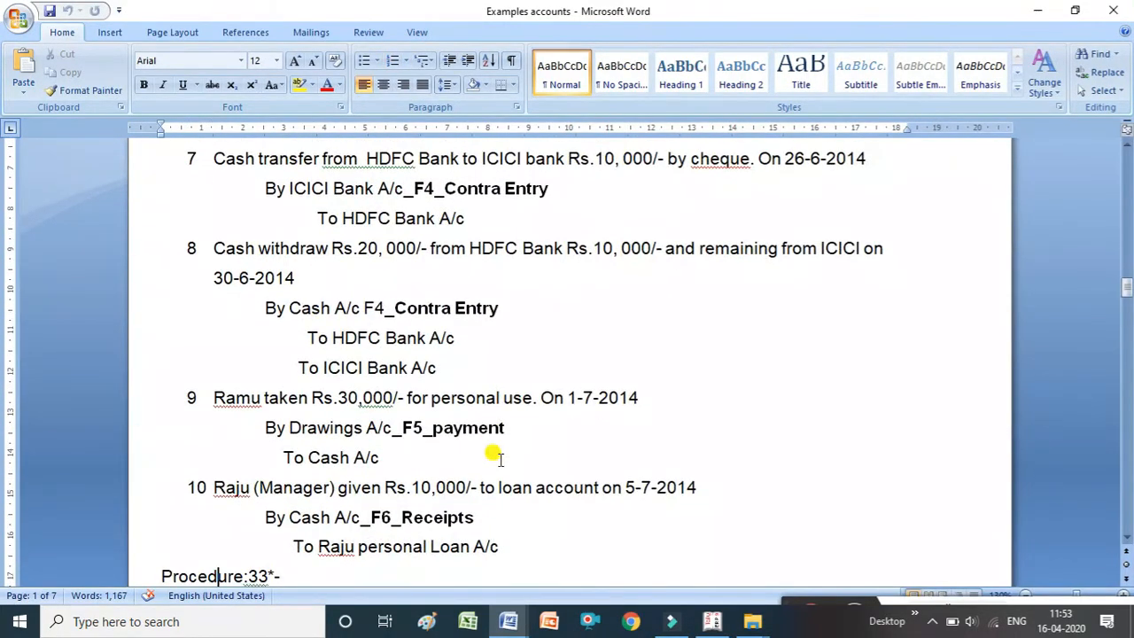
scroll(499, 459, down, 8)
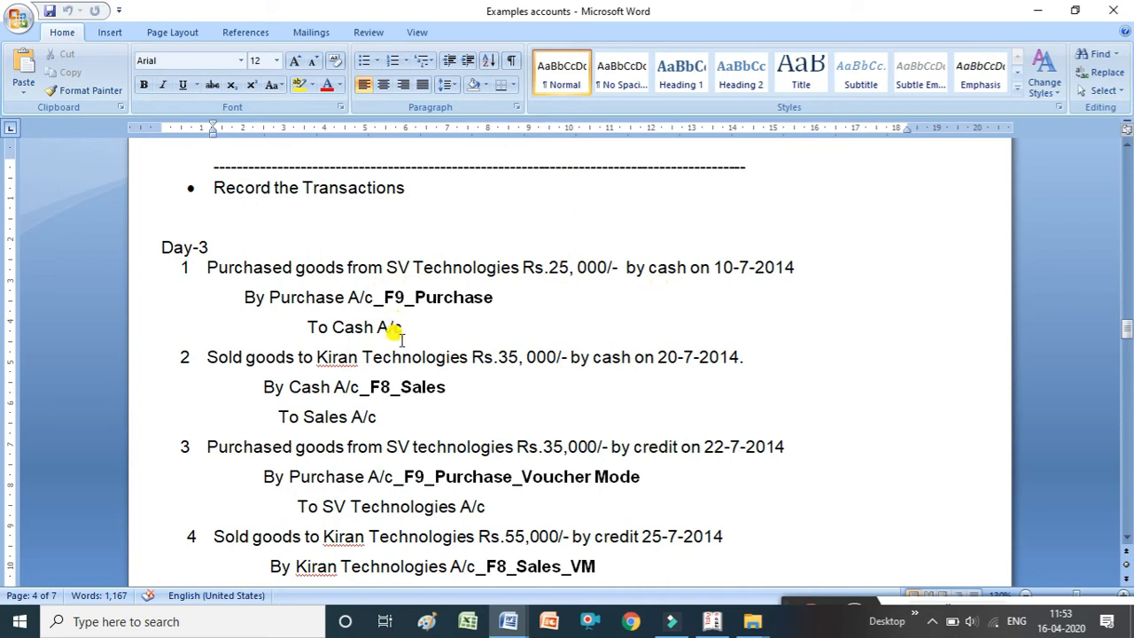
key(alt+Tab)
text(Pu)
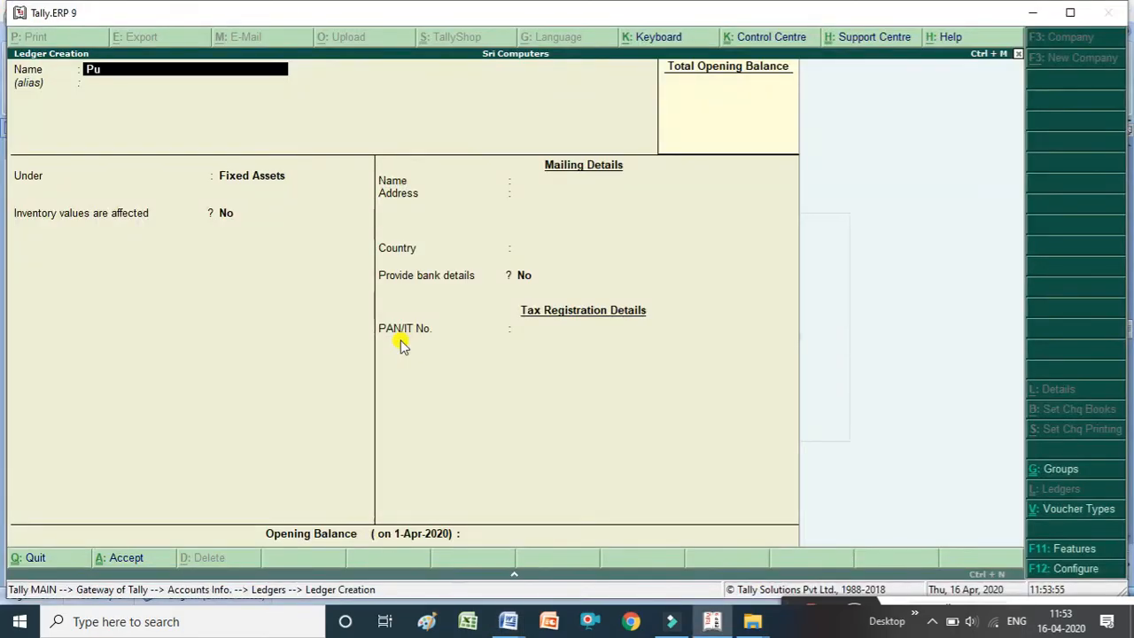
text(rcahse)
key(Return)
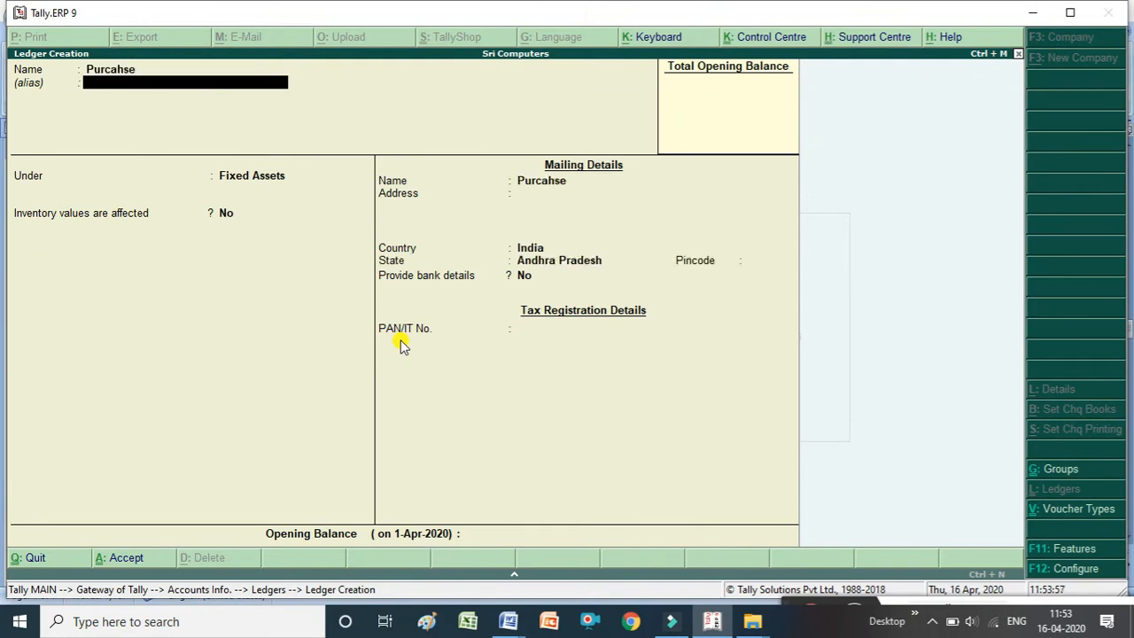
key(Return)
text(Pu)
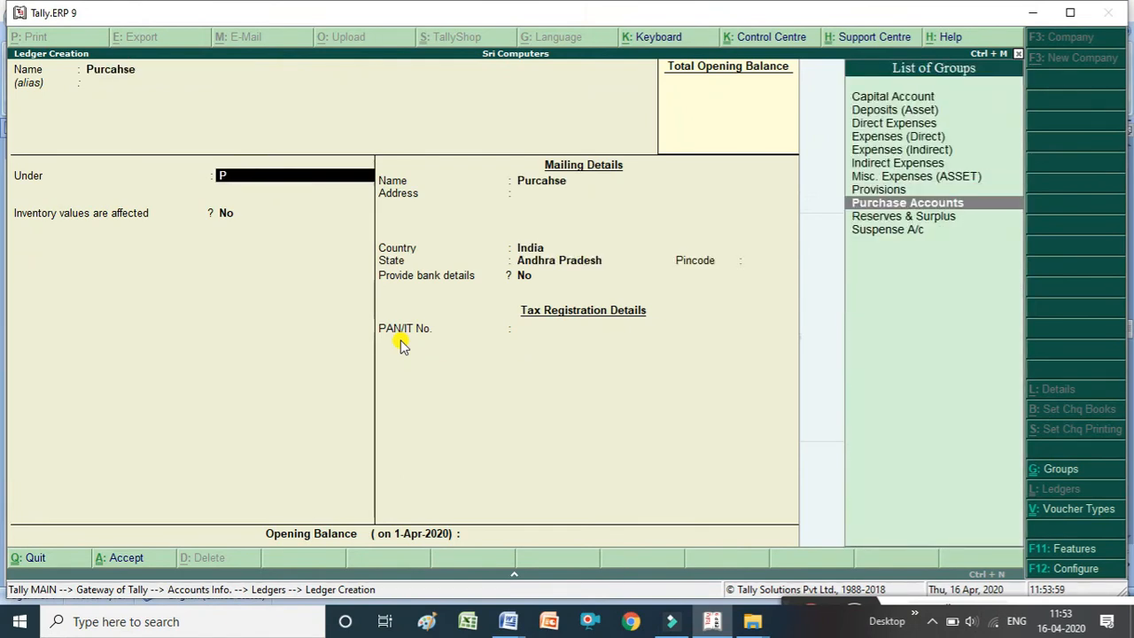
key(Return)
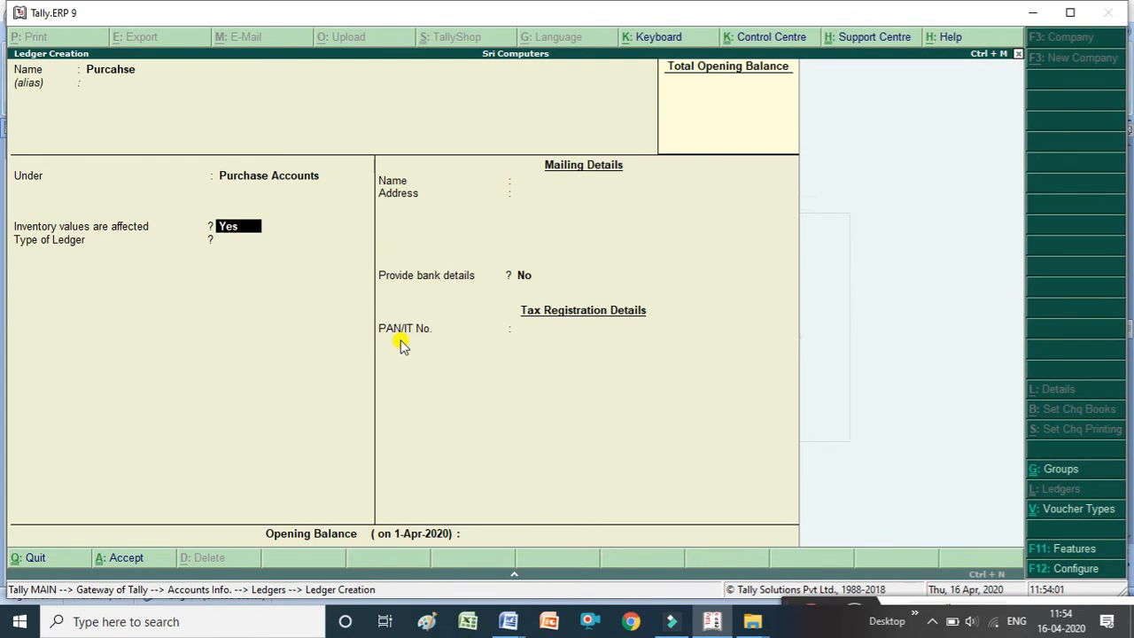
key(ctrl+a)
Create a ledger named Sales under the Sales Accounts group and accept it.
key(alt+Tab)
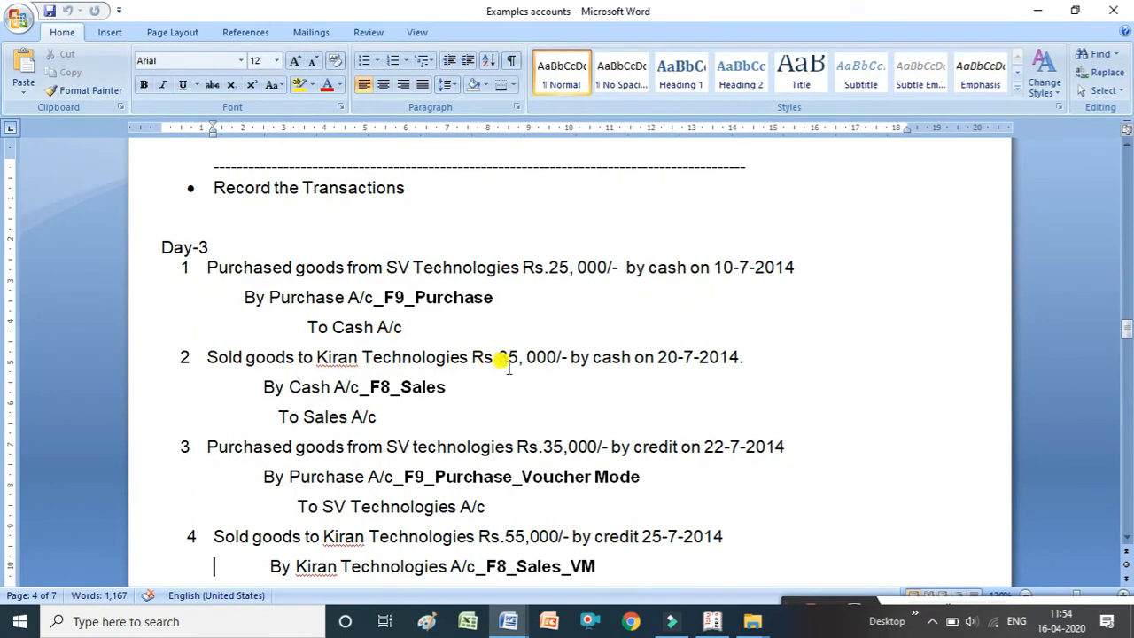
key(alt+Tab)
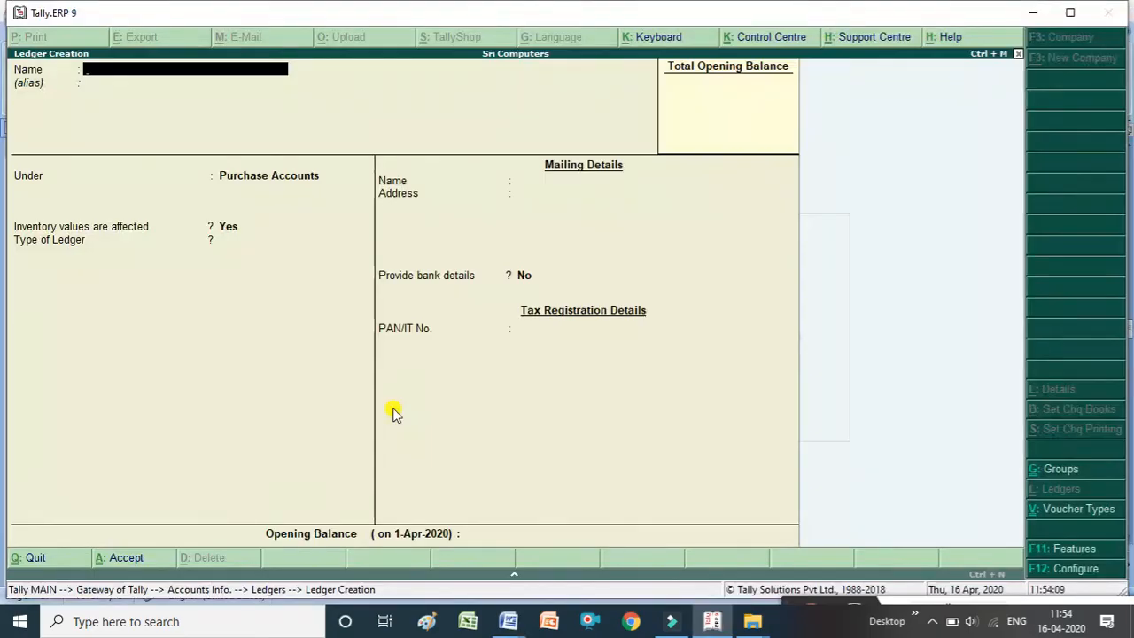
text(Sales)
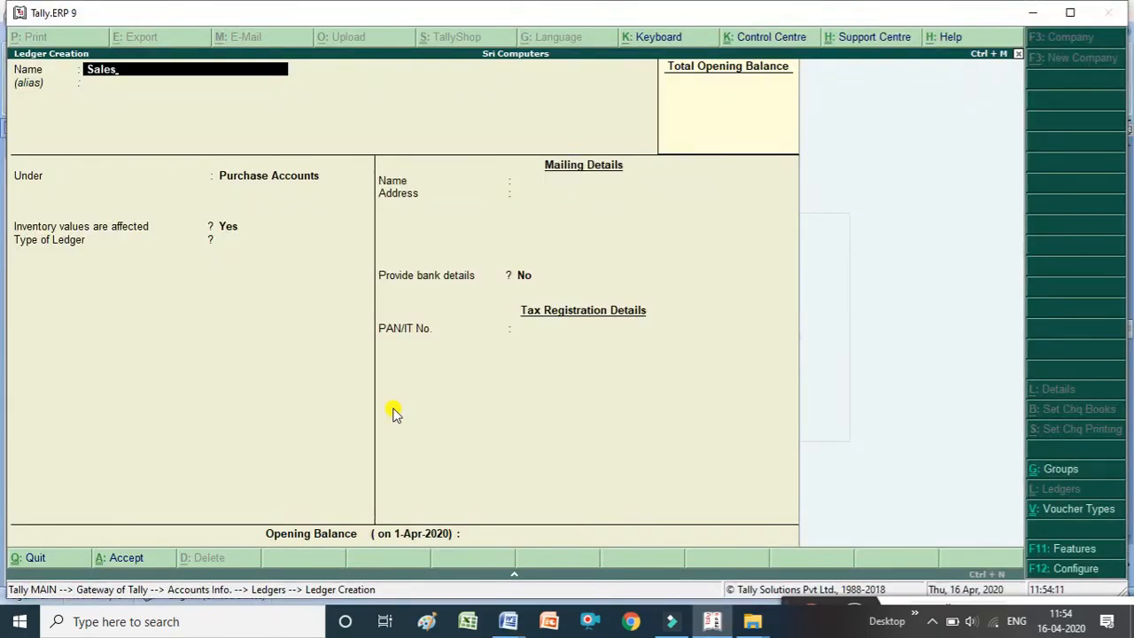
key(Return)
text(Sa)
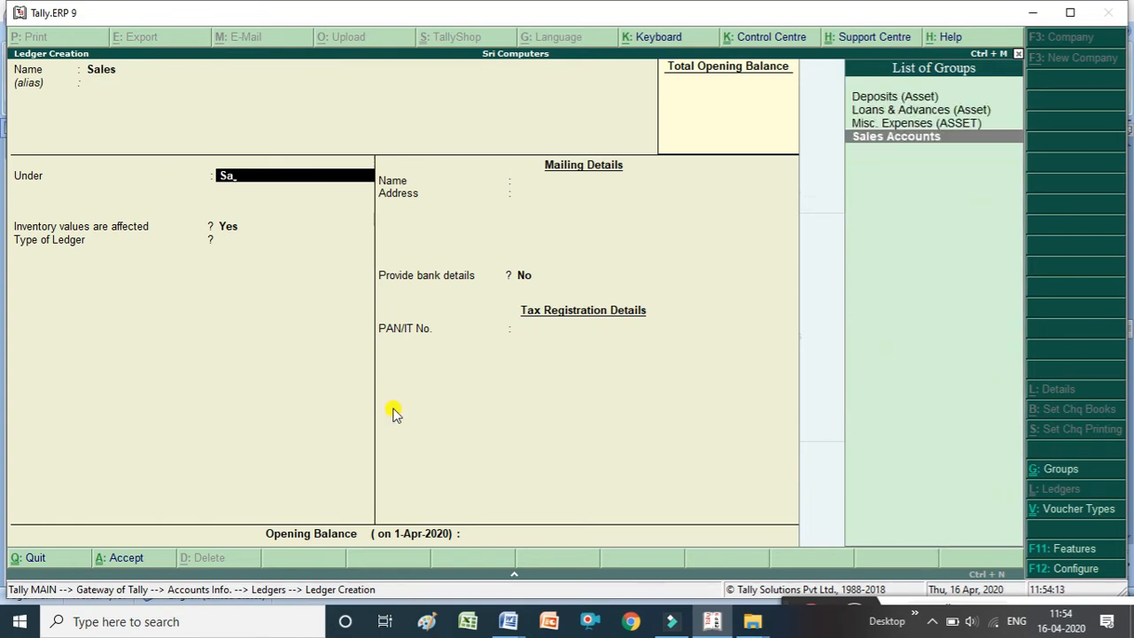
key(Return)
click(393, 408)
key(ctrl+a)
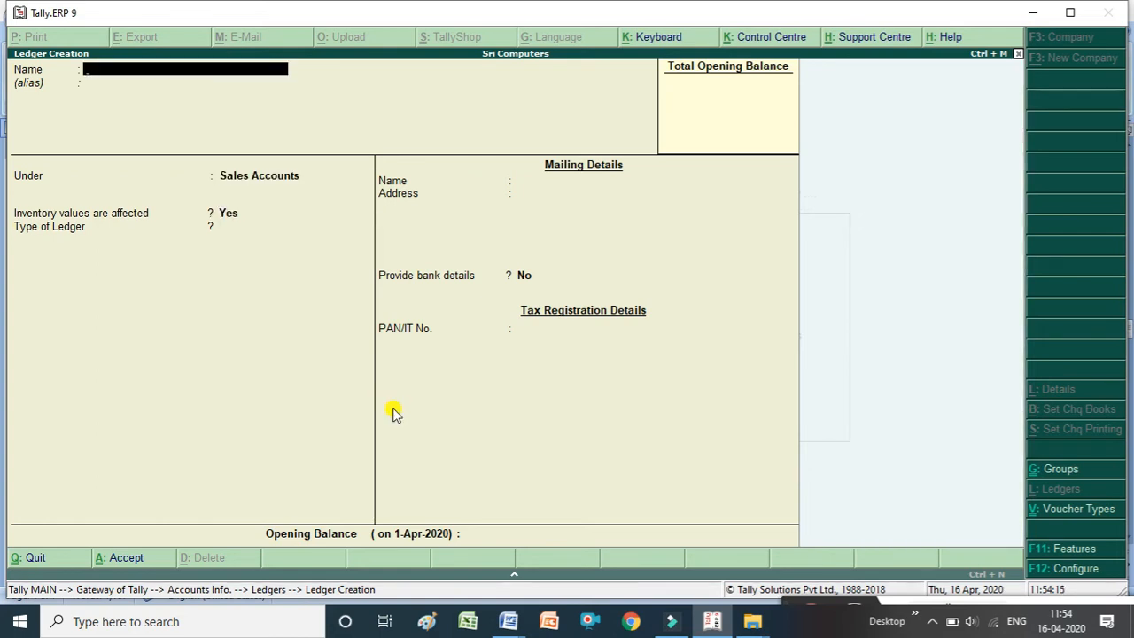
Check the next transaction in the examples document, then create a ledger named Sv Technologies under Sundry Creditors and accept it.
key(alt+Tab)
key(Down)
key(Down)
key(Down)
key(Down)
key(Down)
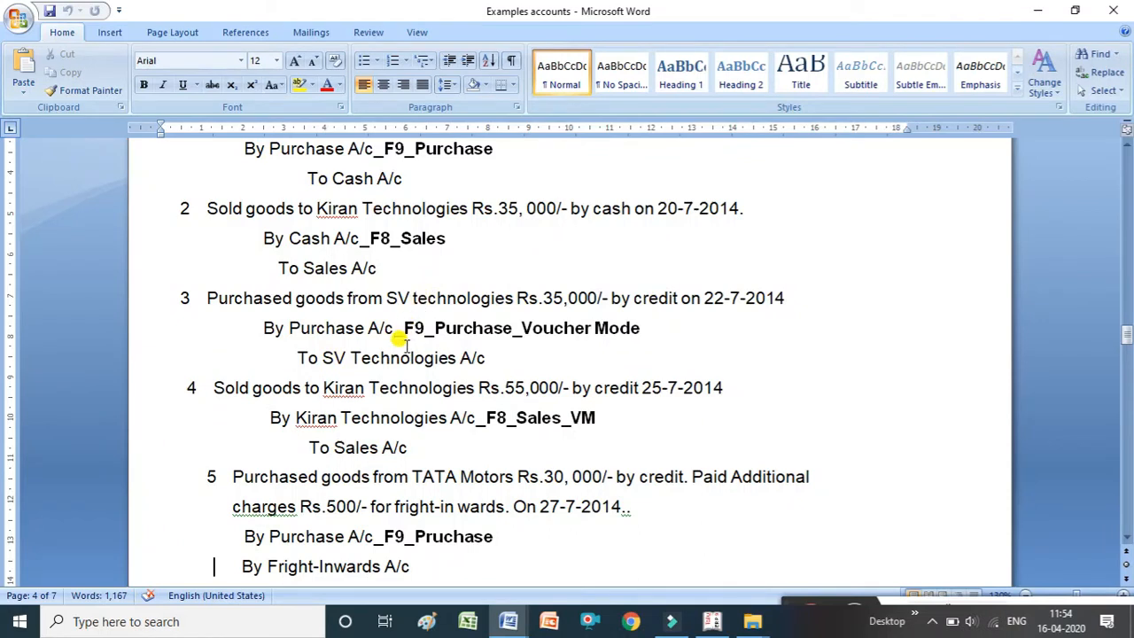
key(alt+Tab)
text(Sv Te)
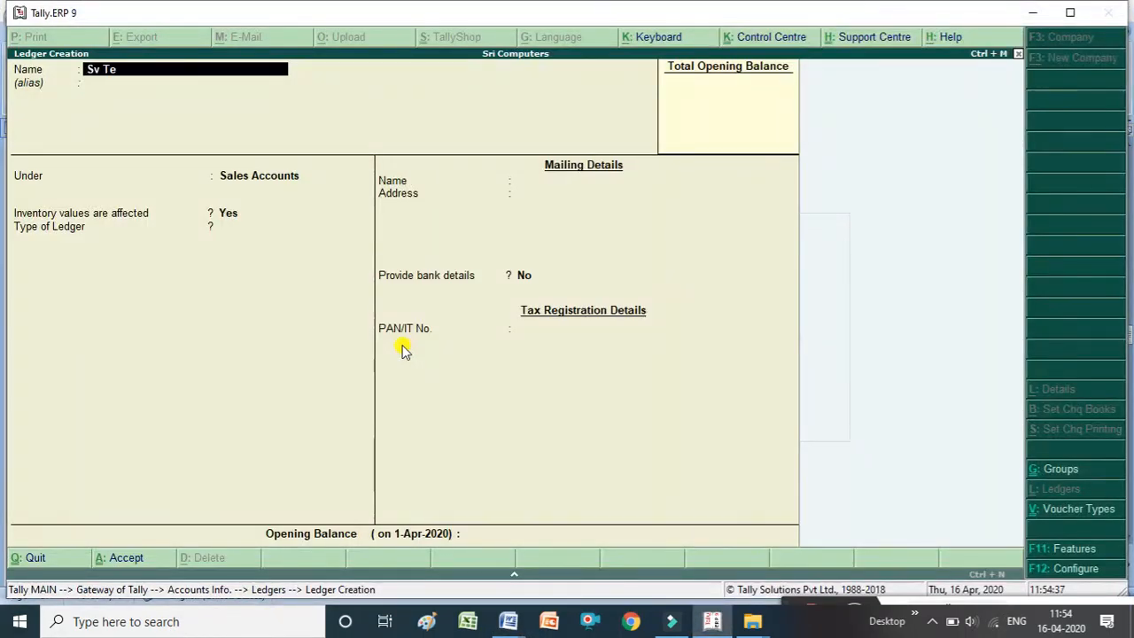
text(chnologies)
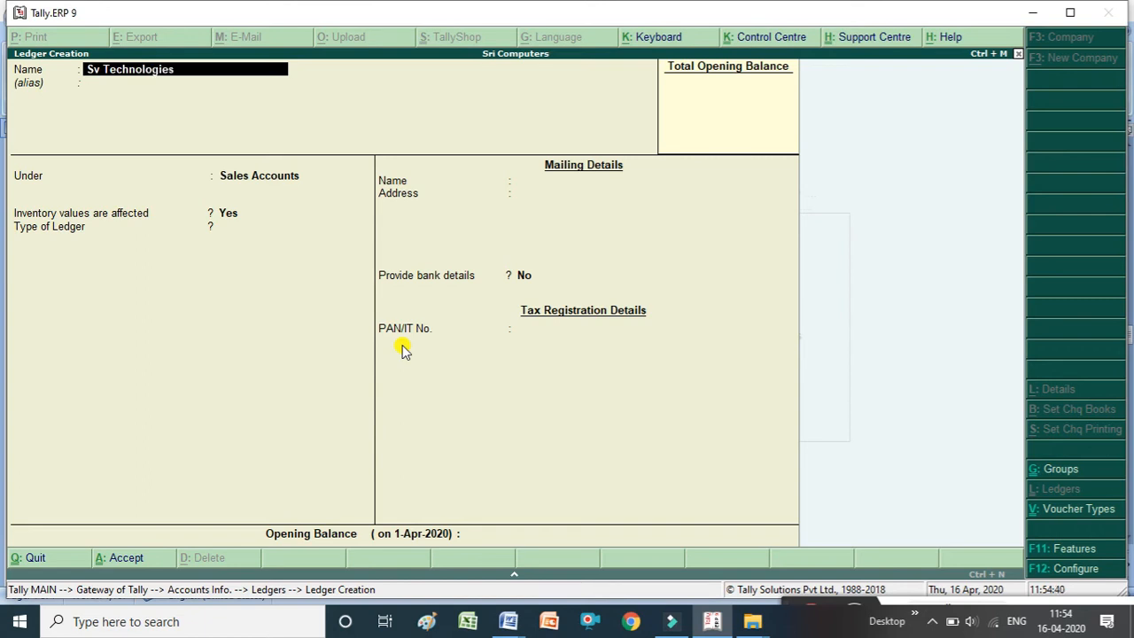
key(Return)
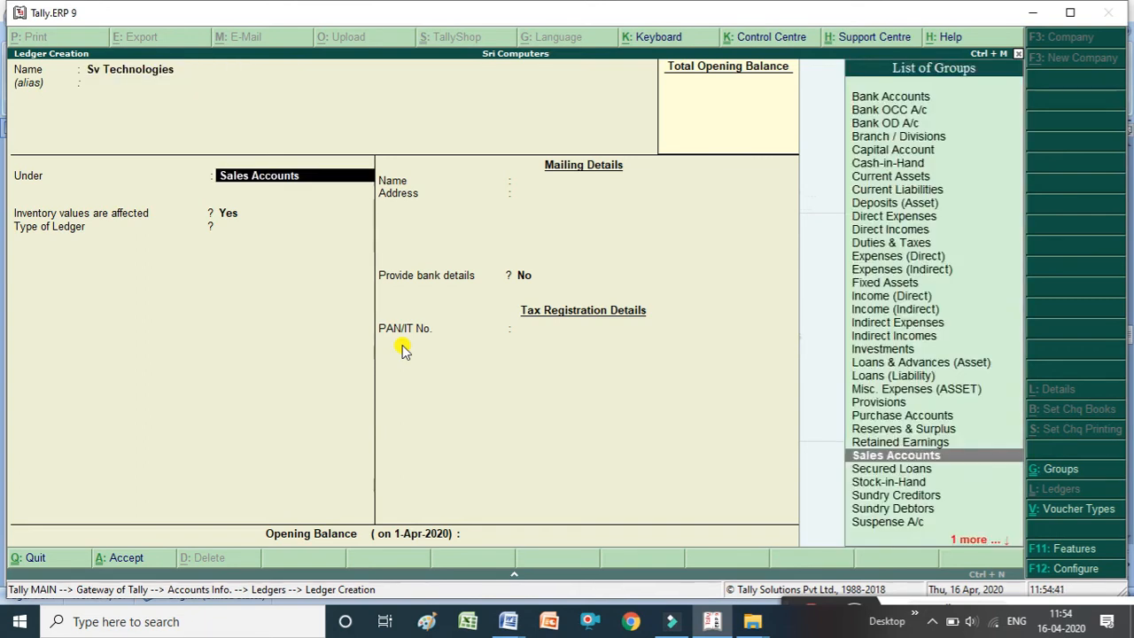
text(S)
key(Down)
key(Down)
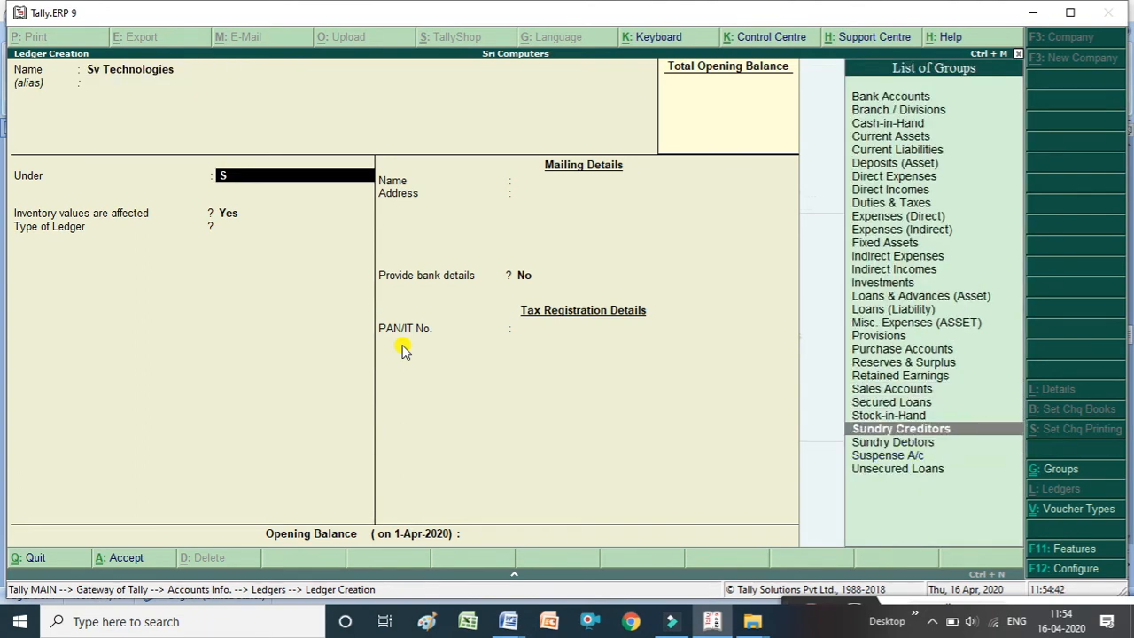
key(Return)
key(ctrl+a)
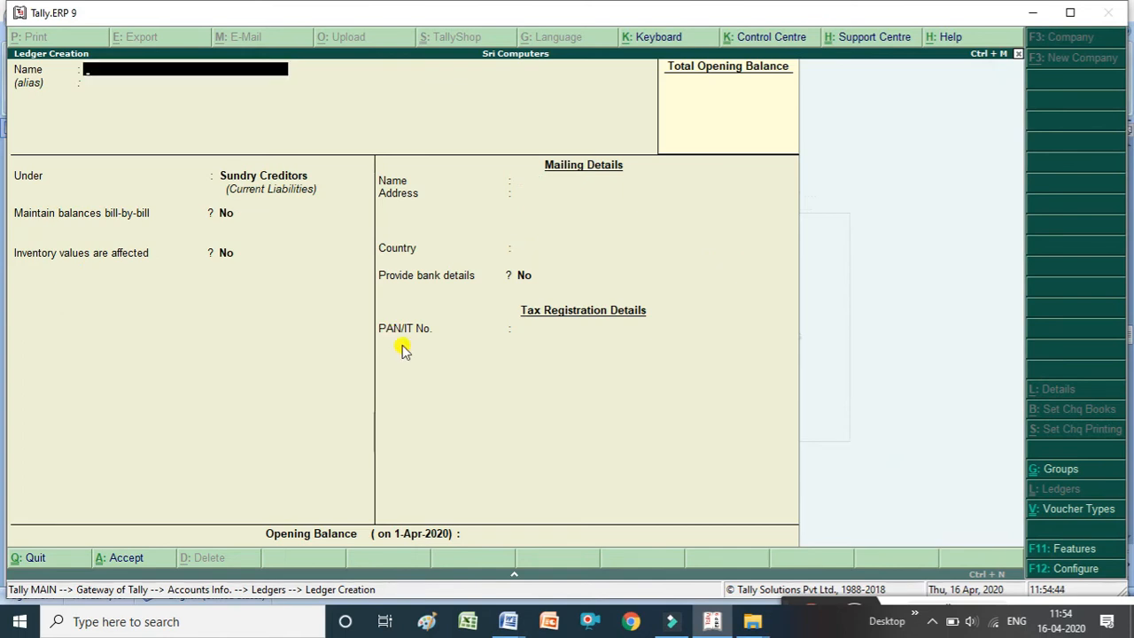
Create a ledger named Kiran Technologies under the Sundry Debtors group and accept it.
key(alt+Tab)
scroll(401, 346, down, 2)
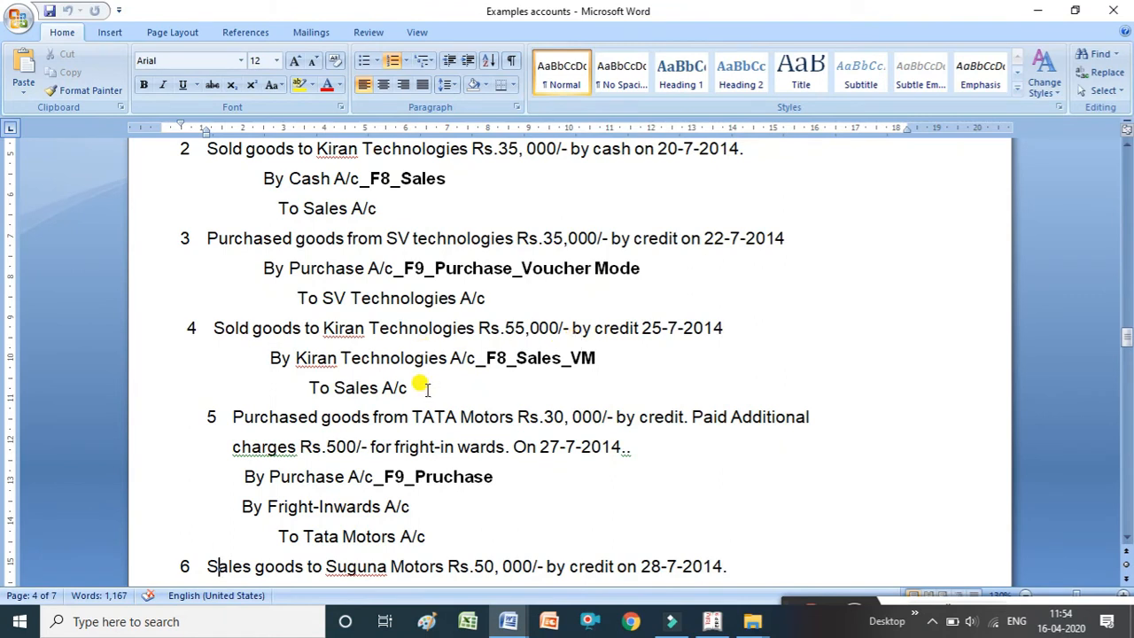
key(alt+Tab)
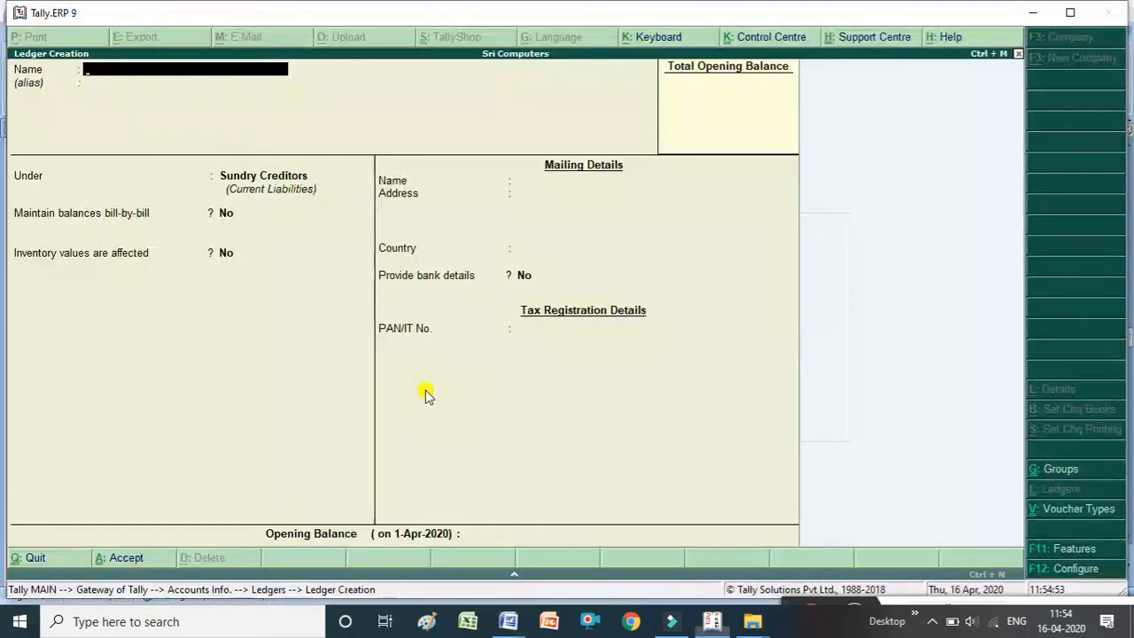
text(Kira)
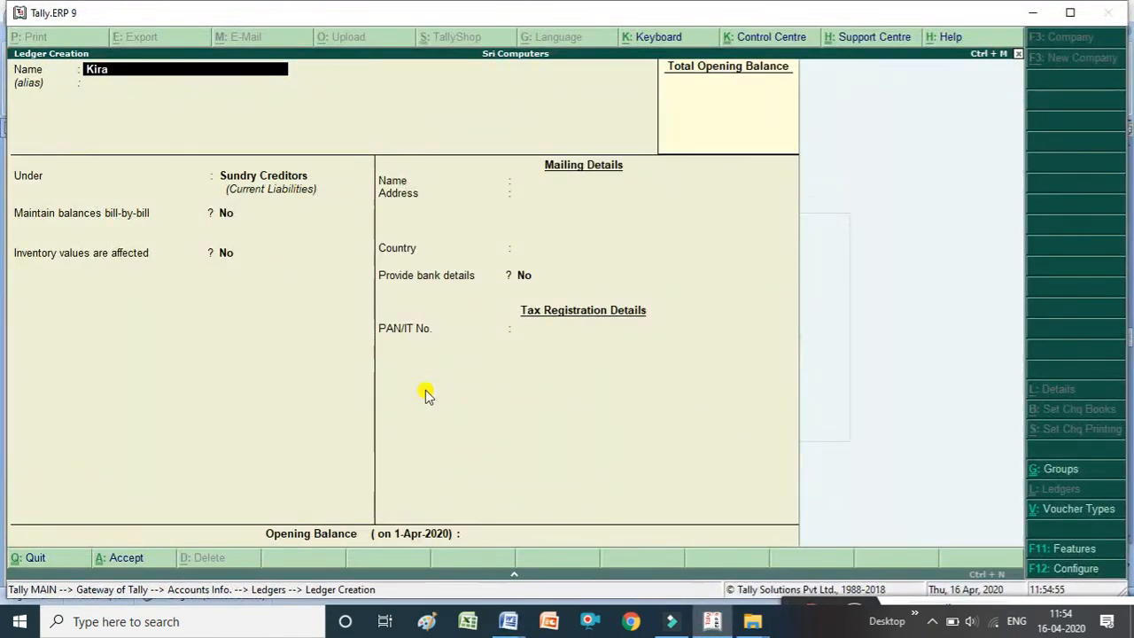
text(n Techn)
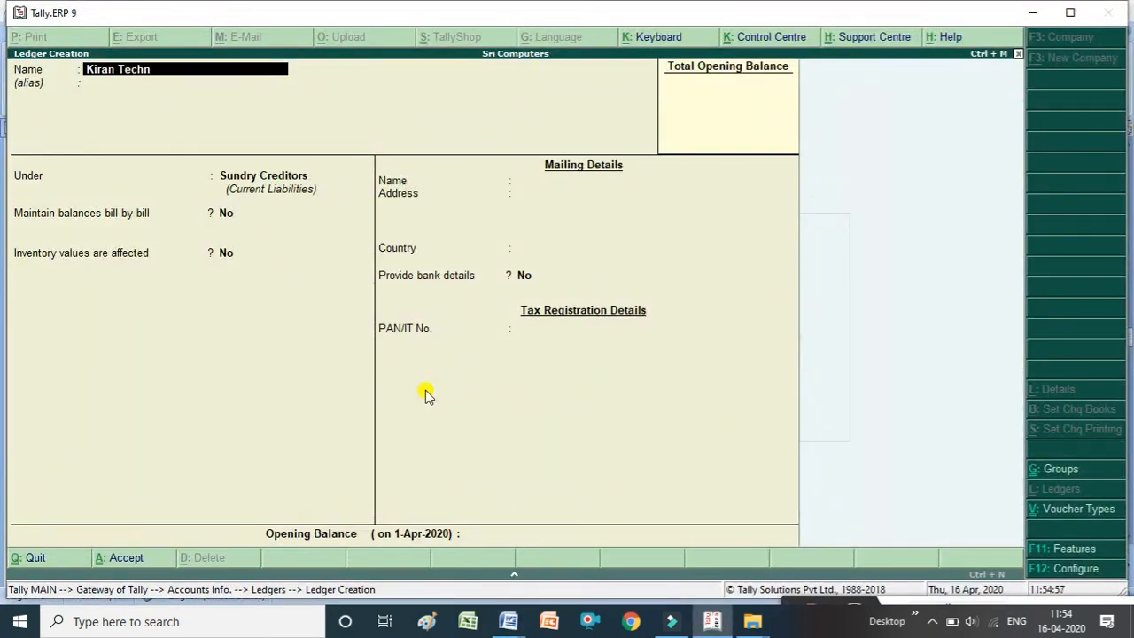
text(ologies)
key(Return)
key(Return)
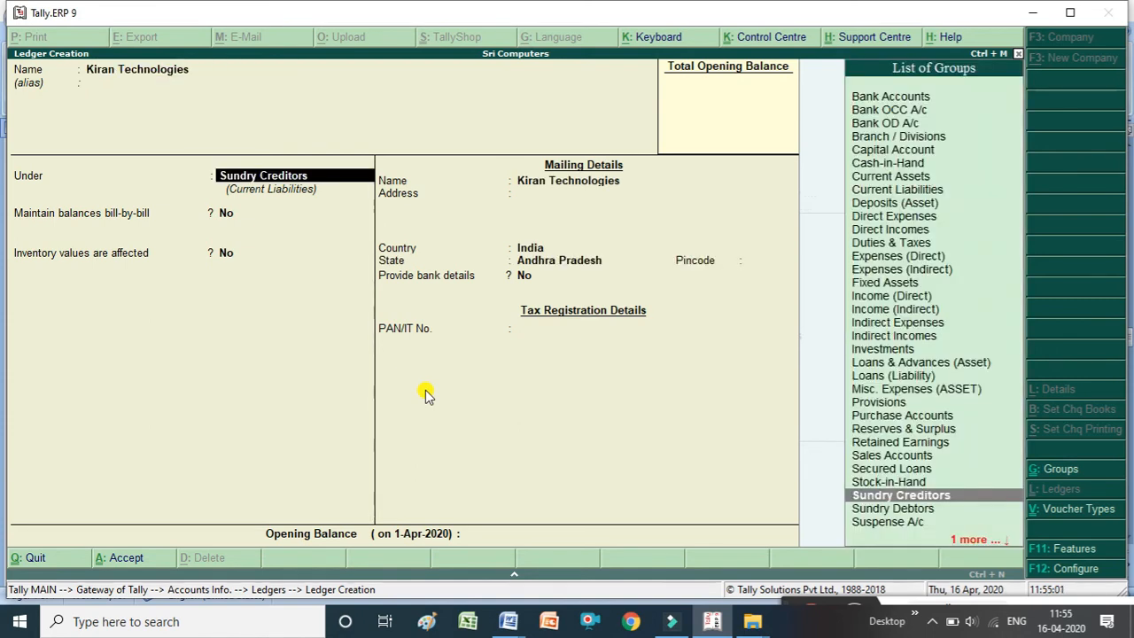
text(S)
key(Down)
key(Down)
key(Down)
key(Down)
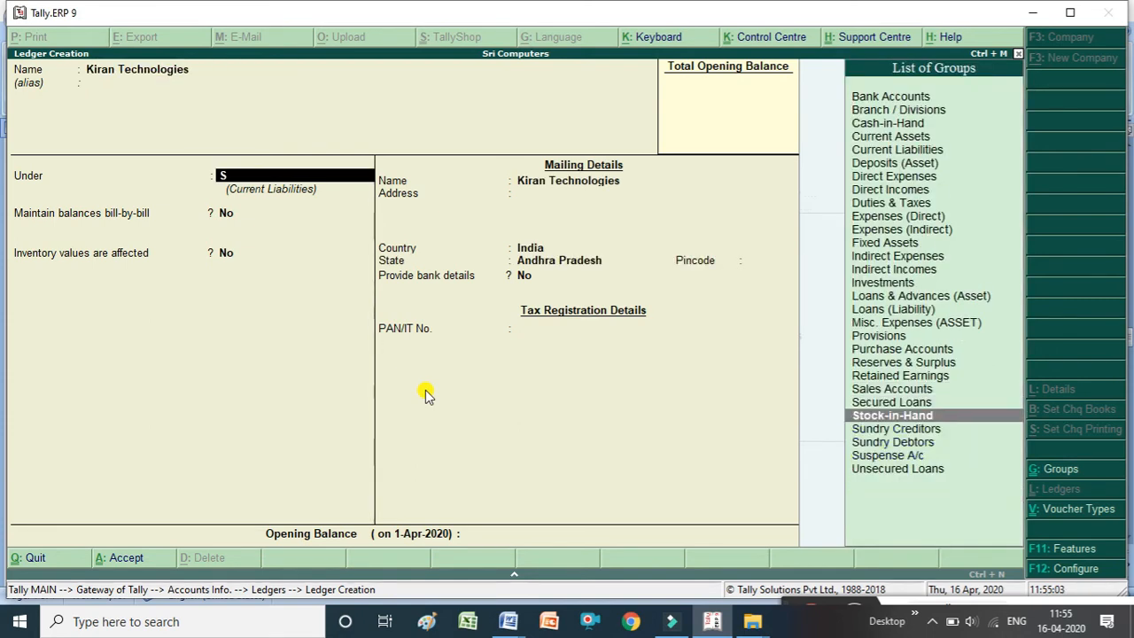
key(Return)
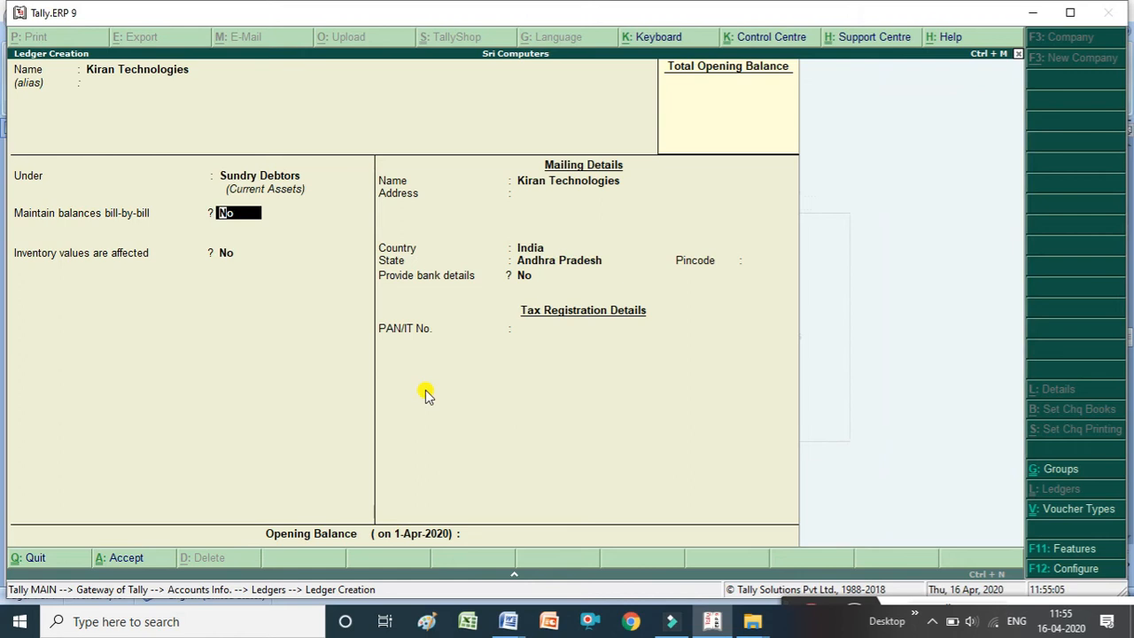
key(ctrl+a)
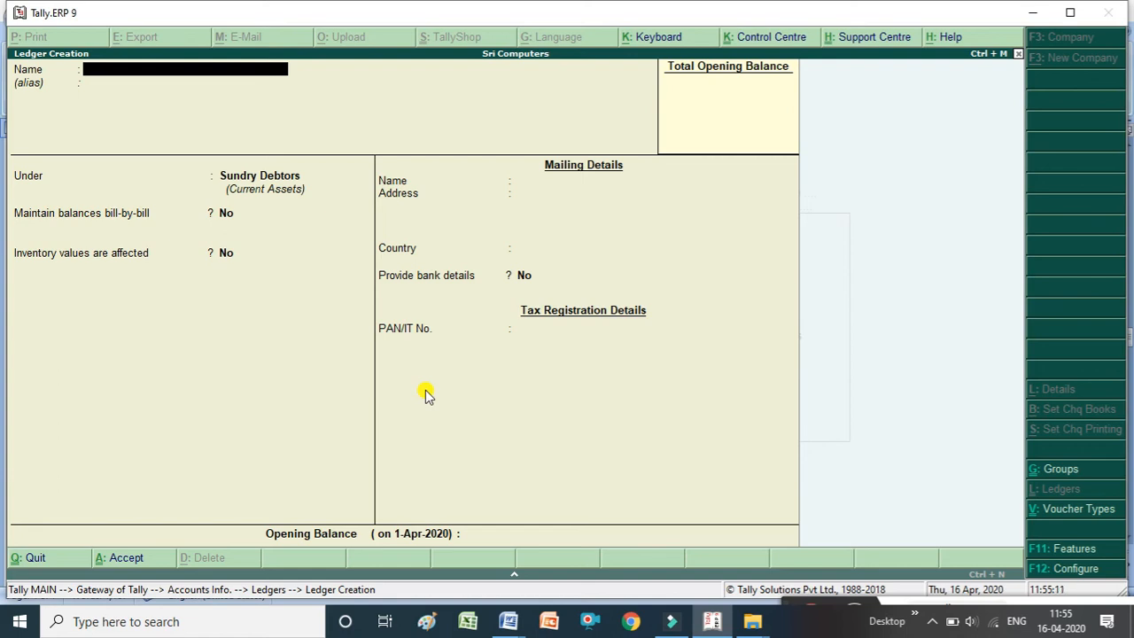
Create a ledger named Rent Paid under the Indirect Expenses group and accept it.
text(Rent Paid)
key(Return)
key(Return)
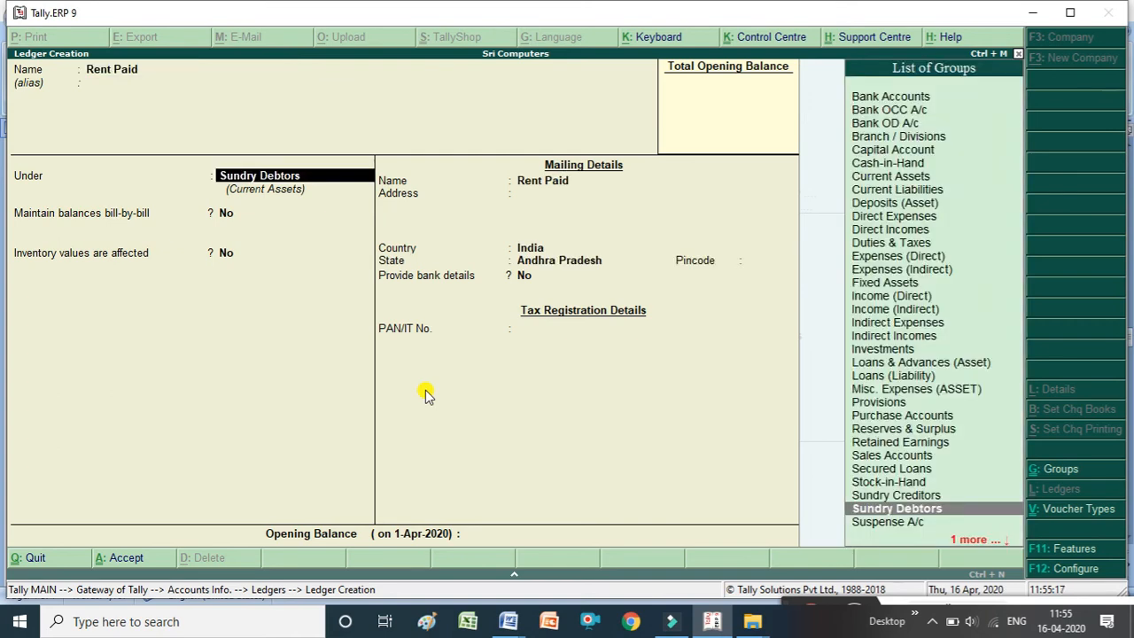
text(In)
key(Down)
key(Down)
key(Down)
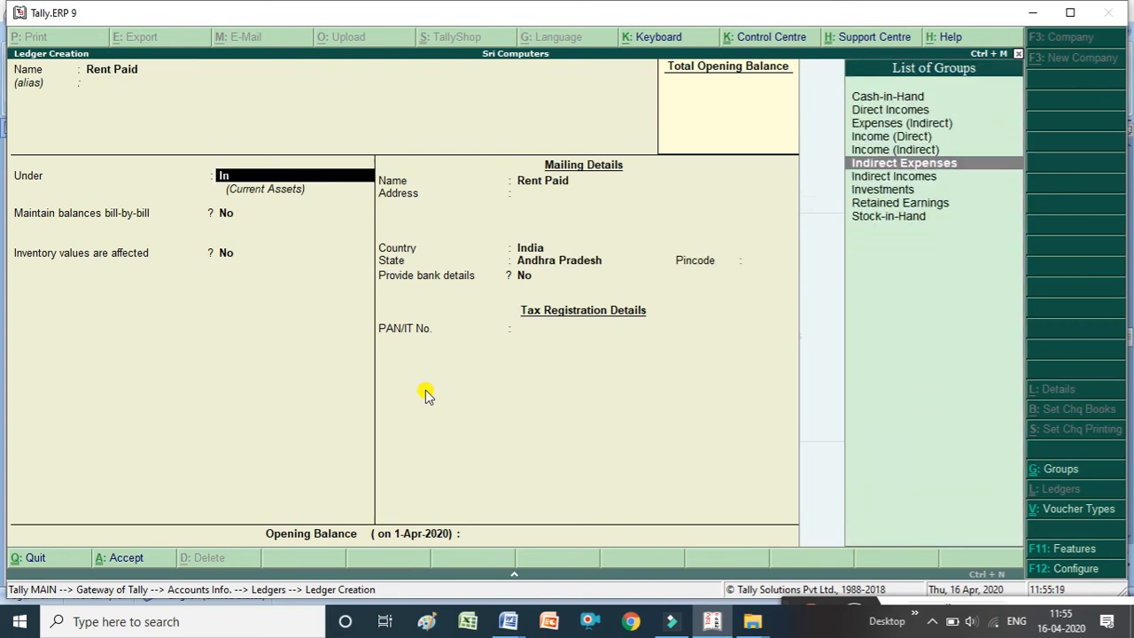
key(Return)
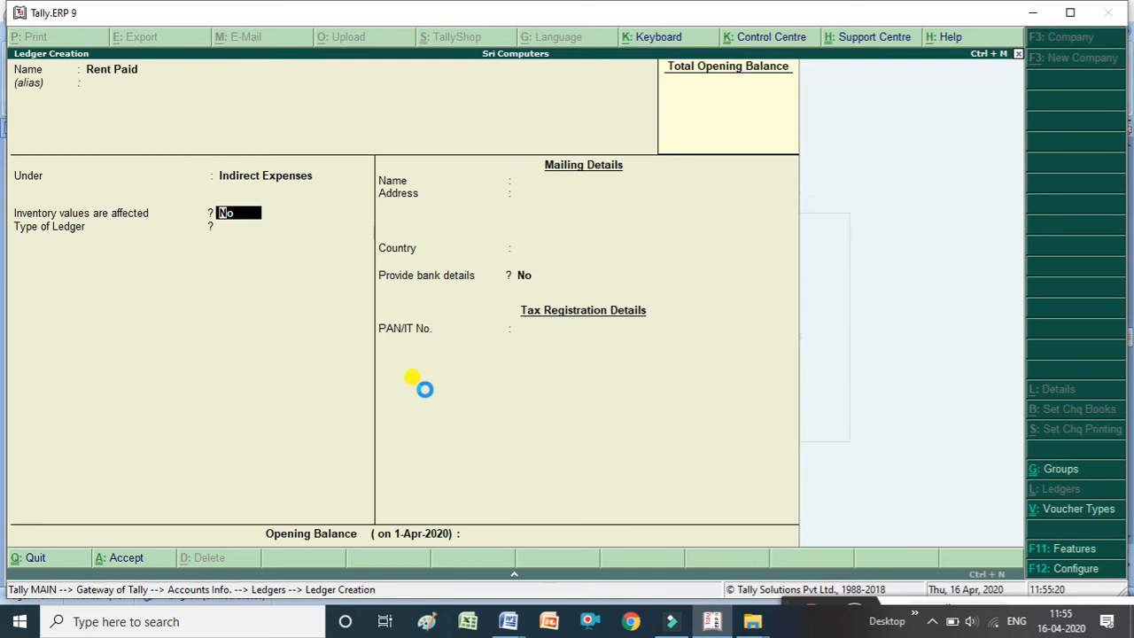
key(ctrl+a)
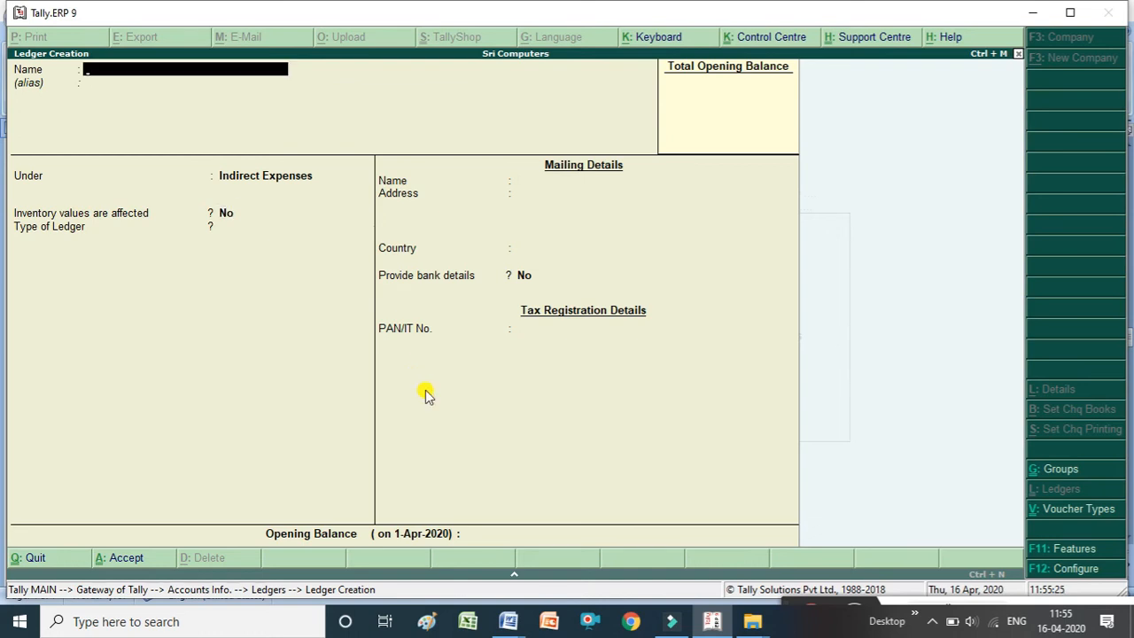
Create a ledger named Commission Received under the Indirect Incomes group and accept it.
text(Commission Received)
key(Return)
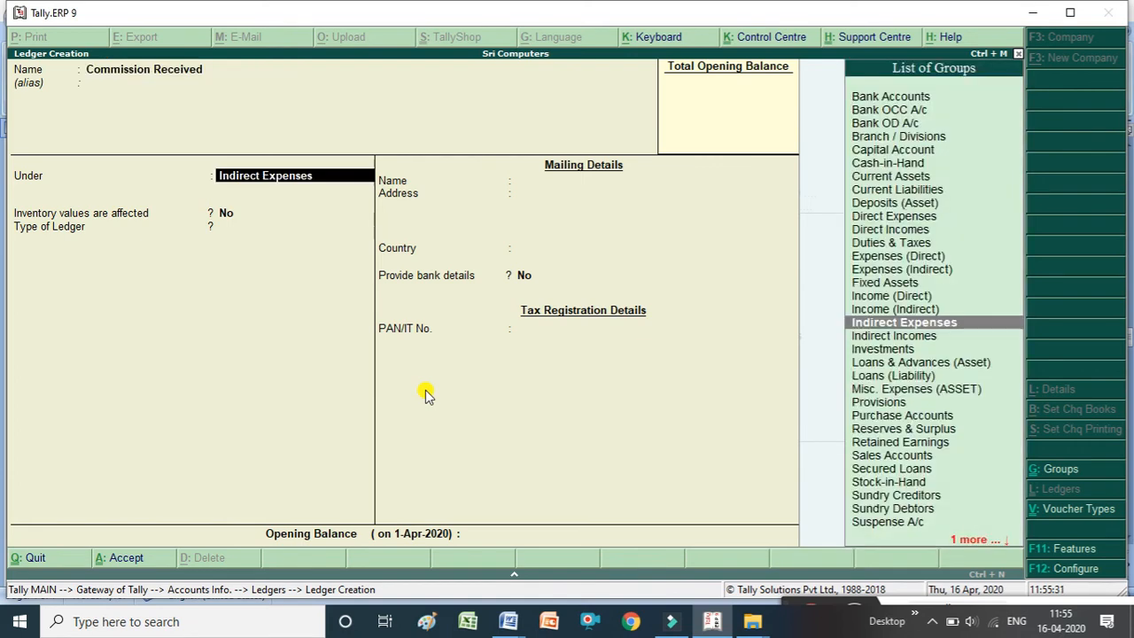
text(I)
key(Down)
key(Down)
key(Down)
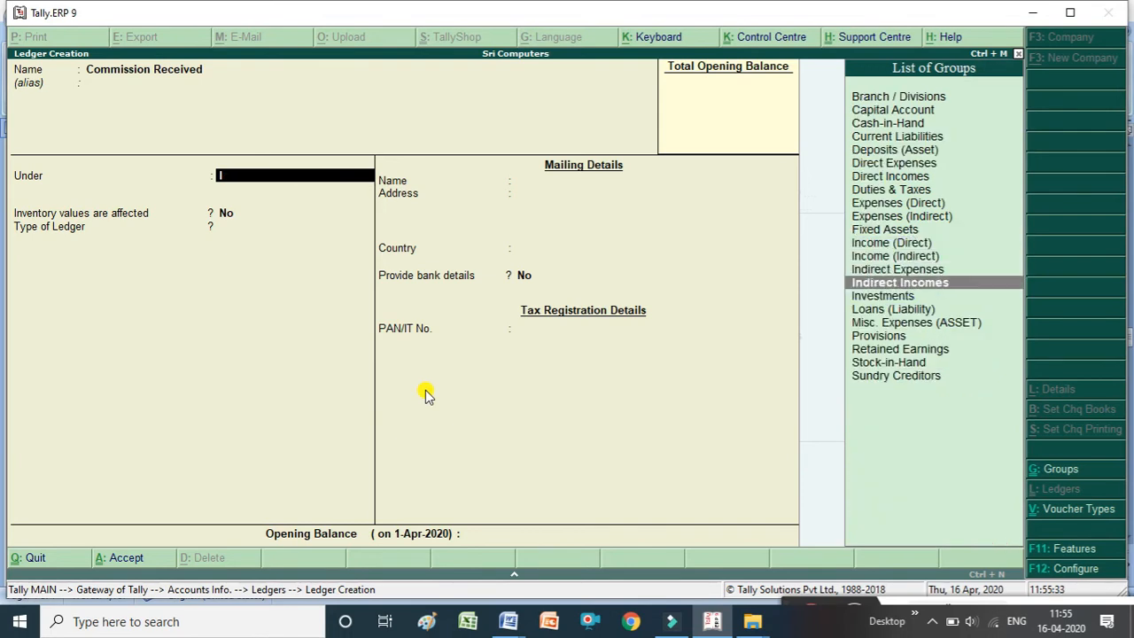
key(Return)
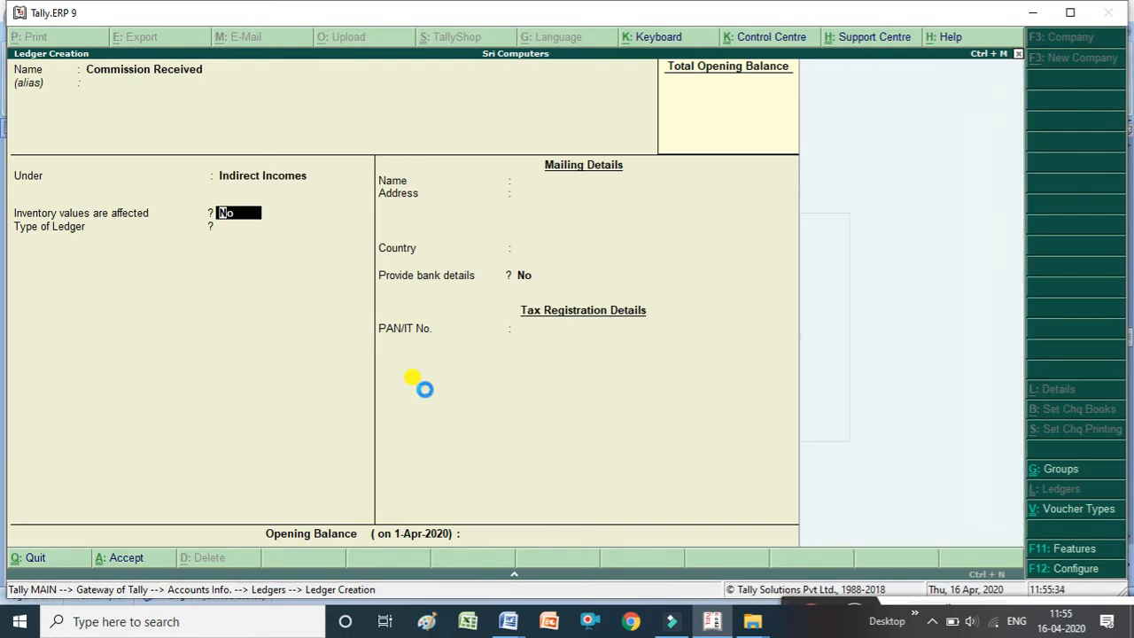
key(ctrl+a)
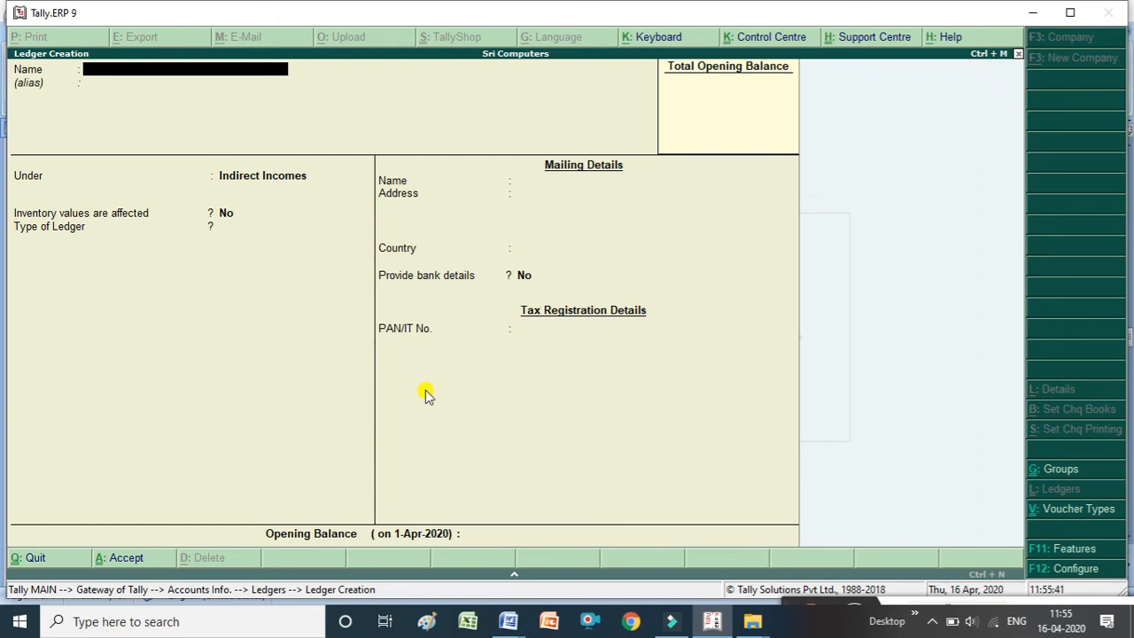
Create a ledger named Depreciation under the Indirect Expenses group and accept it.
text(Depreciation)
key(Return)
key(Return)
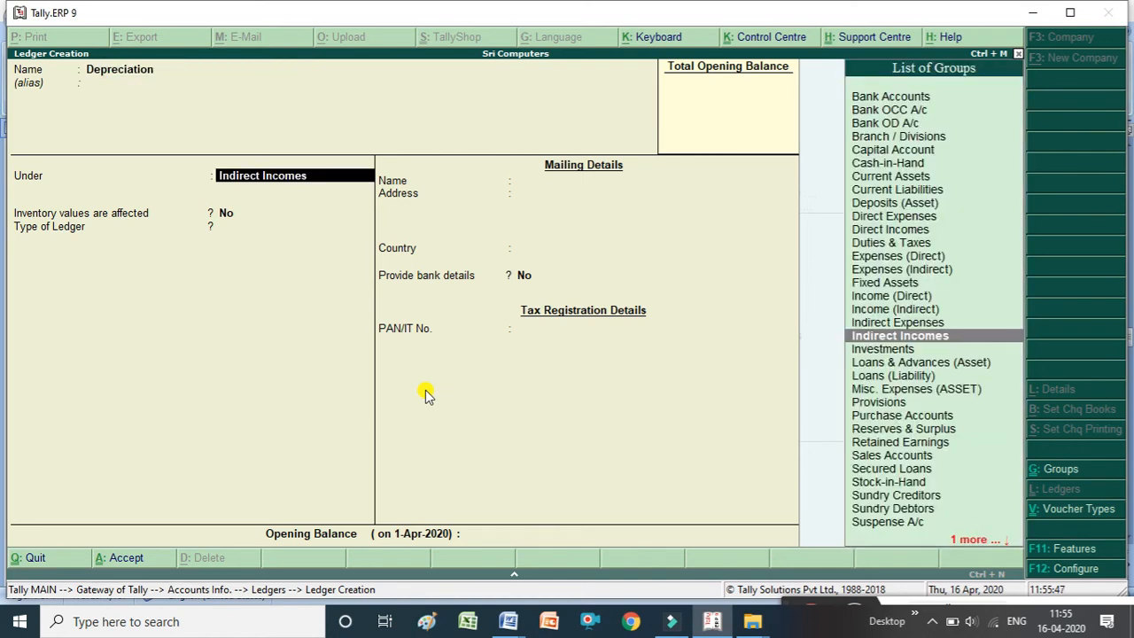
text(I)
key(Down)
key(Down)
key(Down)
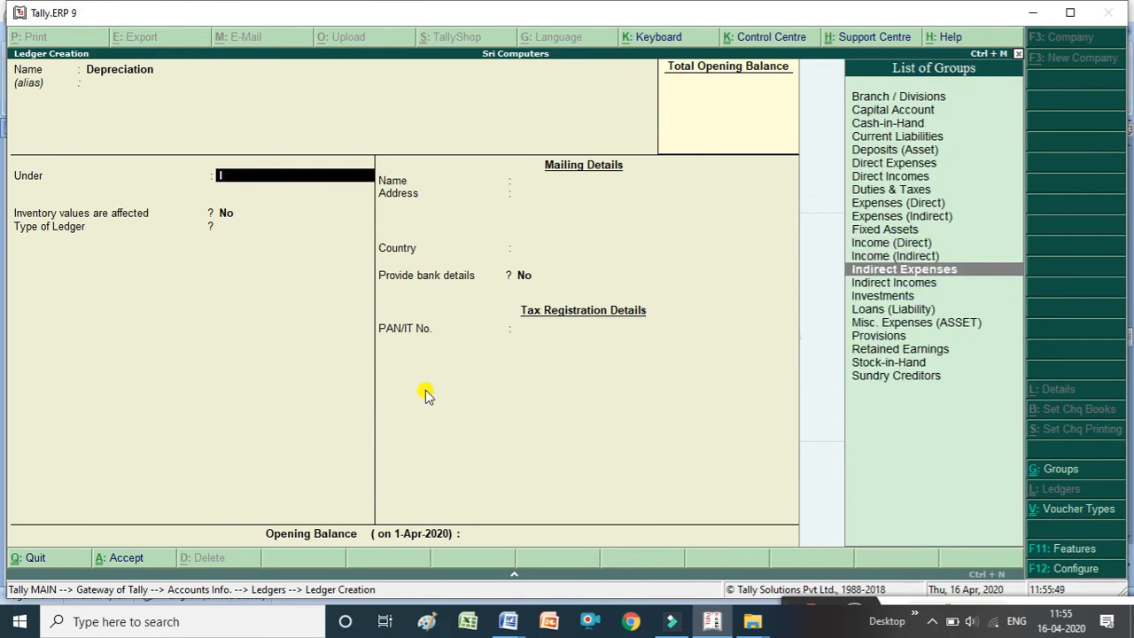
key(Return)
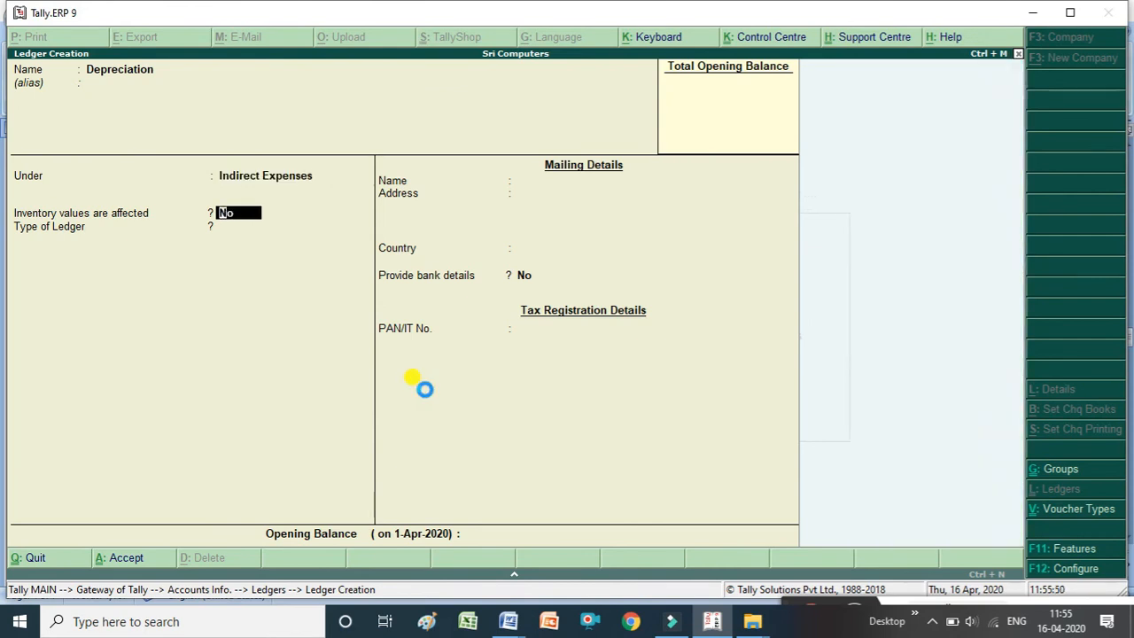
key(ctrl+a)
Create a ledger named Wages Paid under the Direct Expenses group and accept it.
text(W)
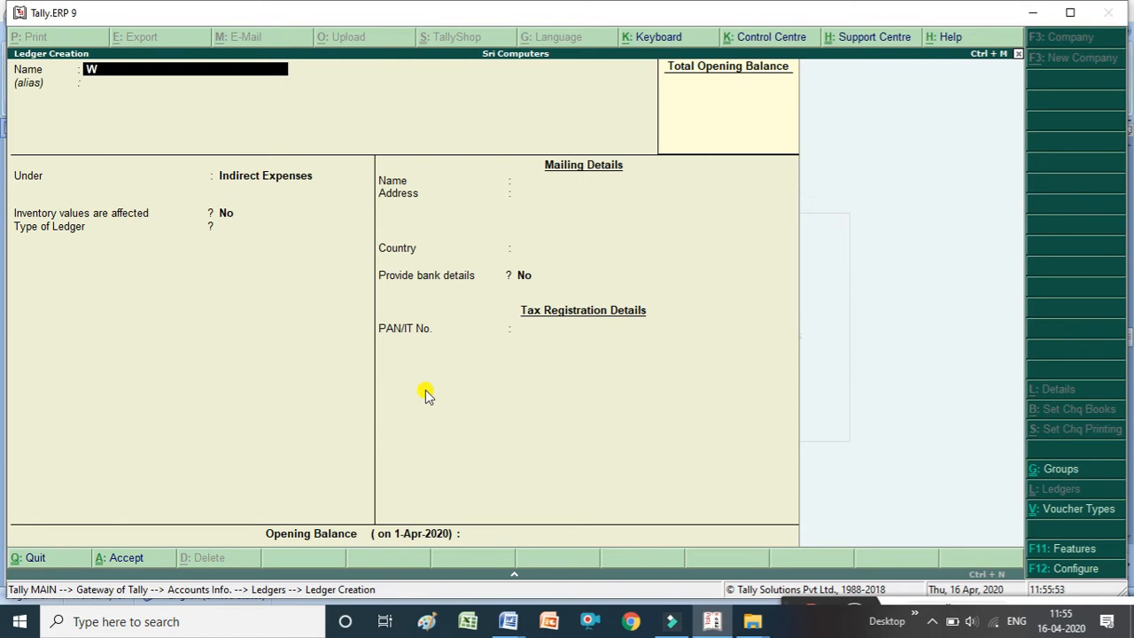
text(ages Paid)
key(Return)
key(Return)
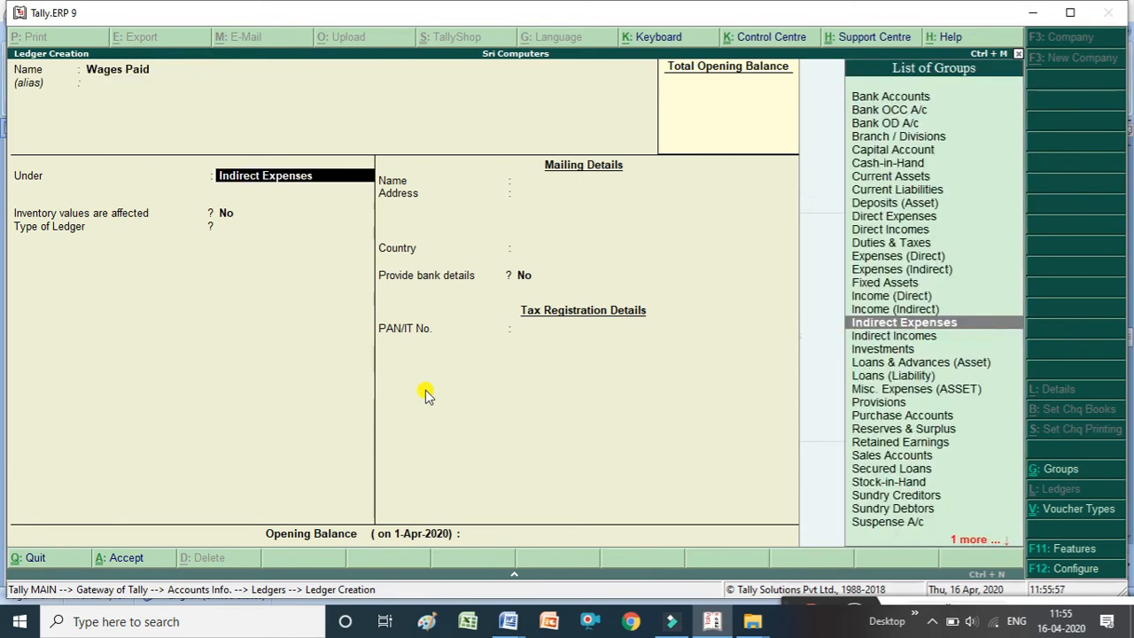
text(G)
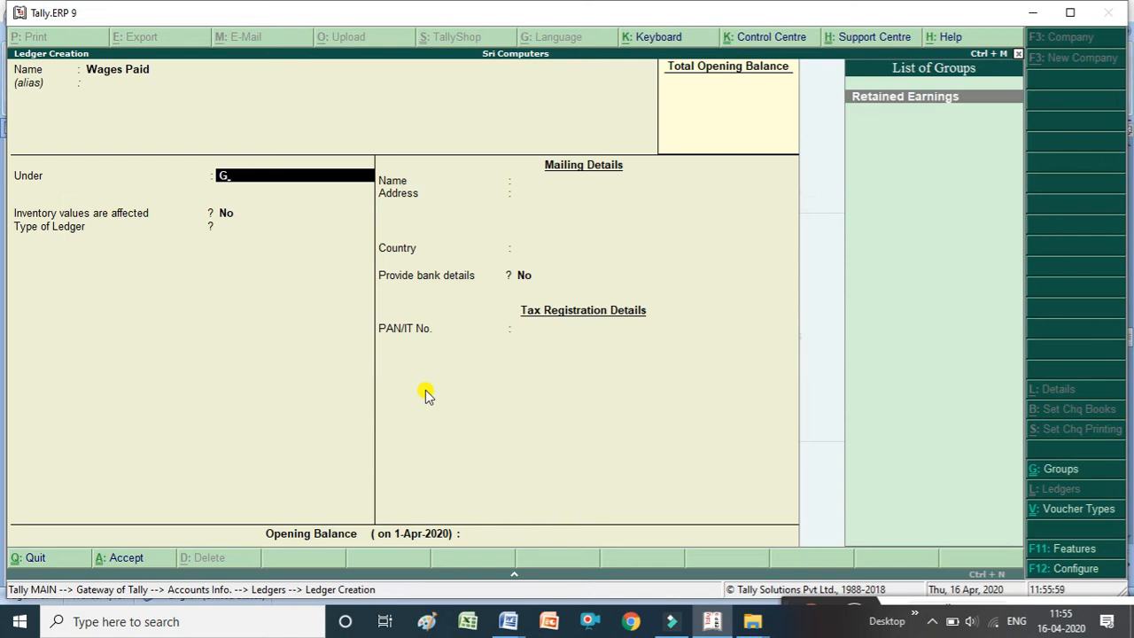
key(BackSpace)
text(D)
key(Down)
key(Down)
key(Down)
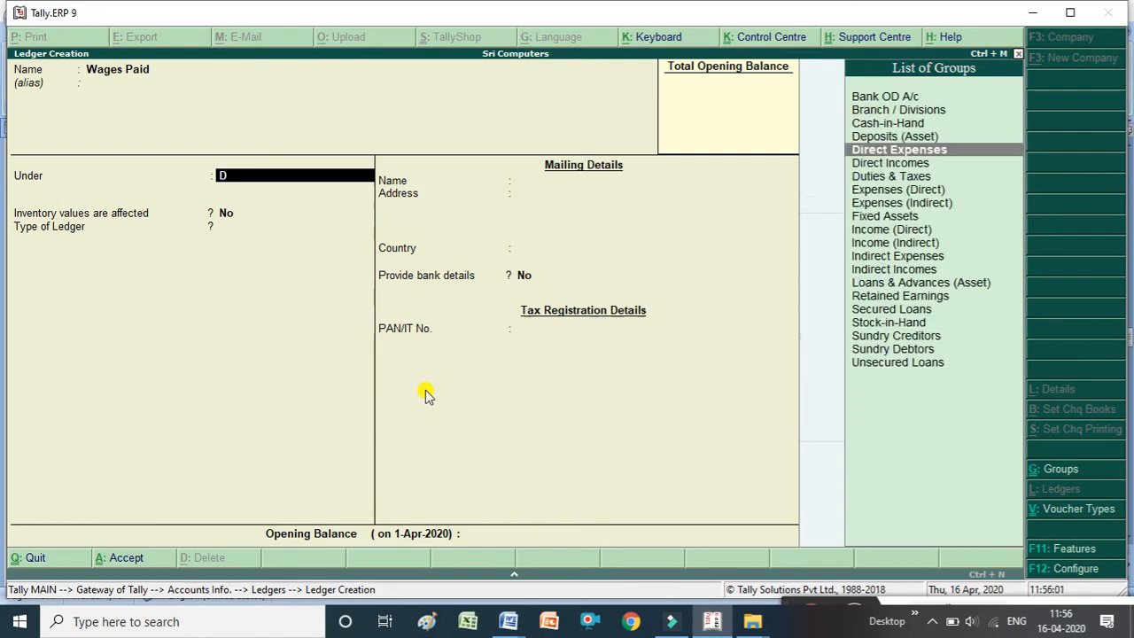
key(Up)
key(Return)
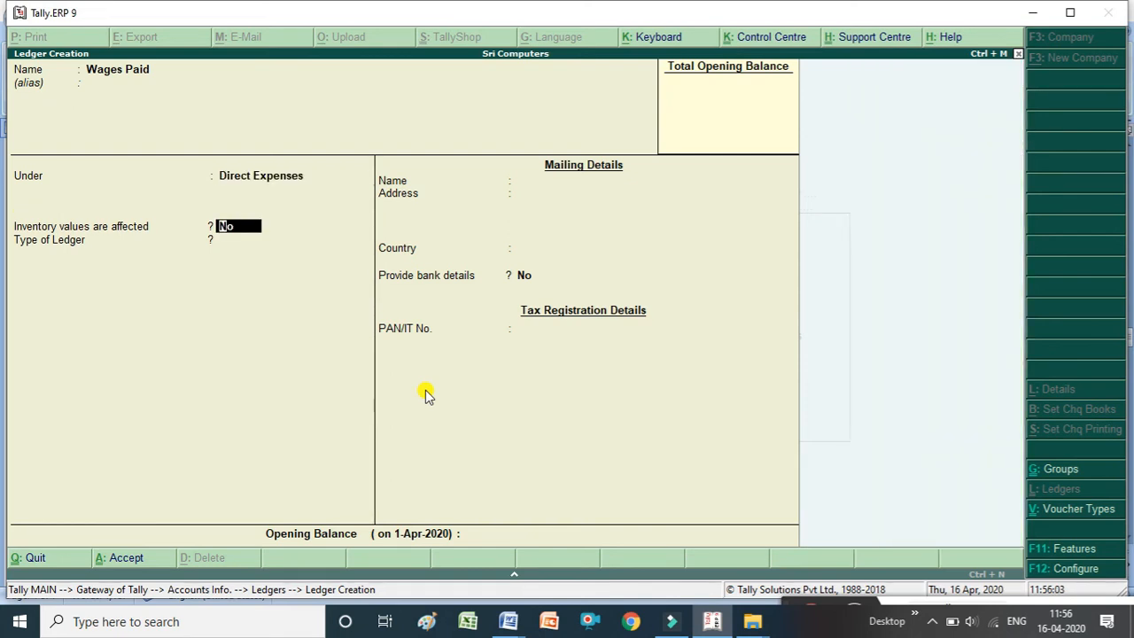
click(425, 394)
key(ctrl+a)
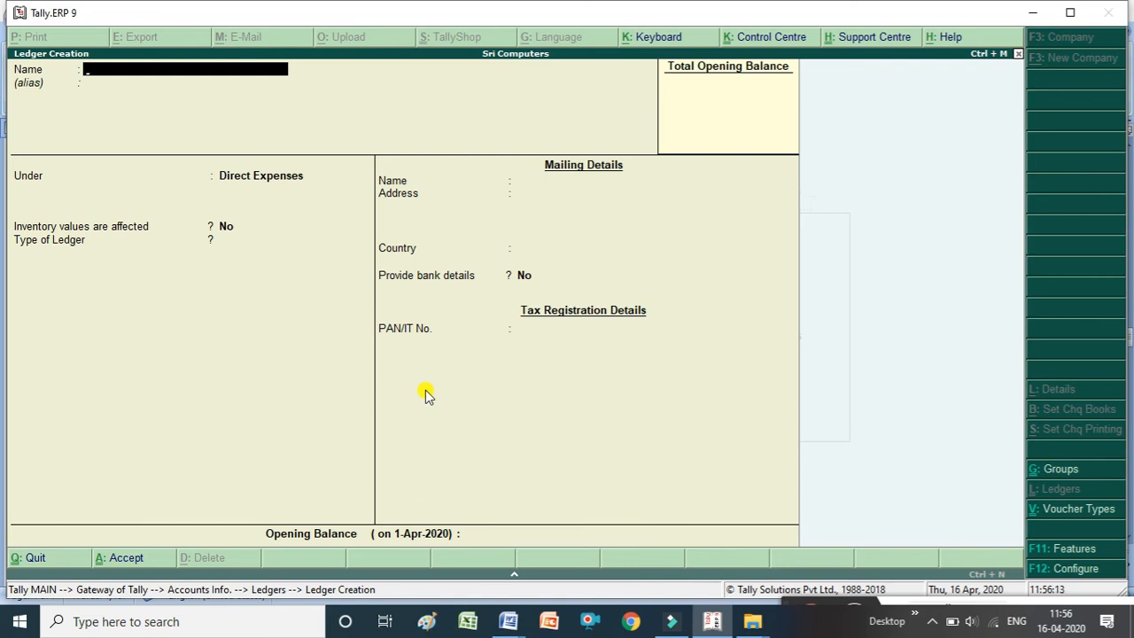
Open the Purcahse ledger in display mode to review its group and settings.
key(Escape)
key(Return)
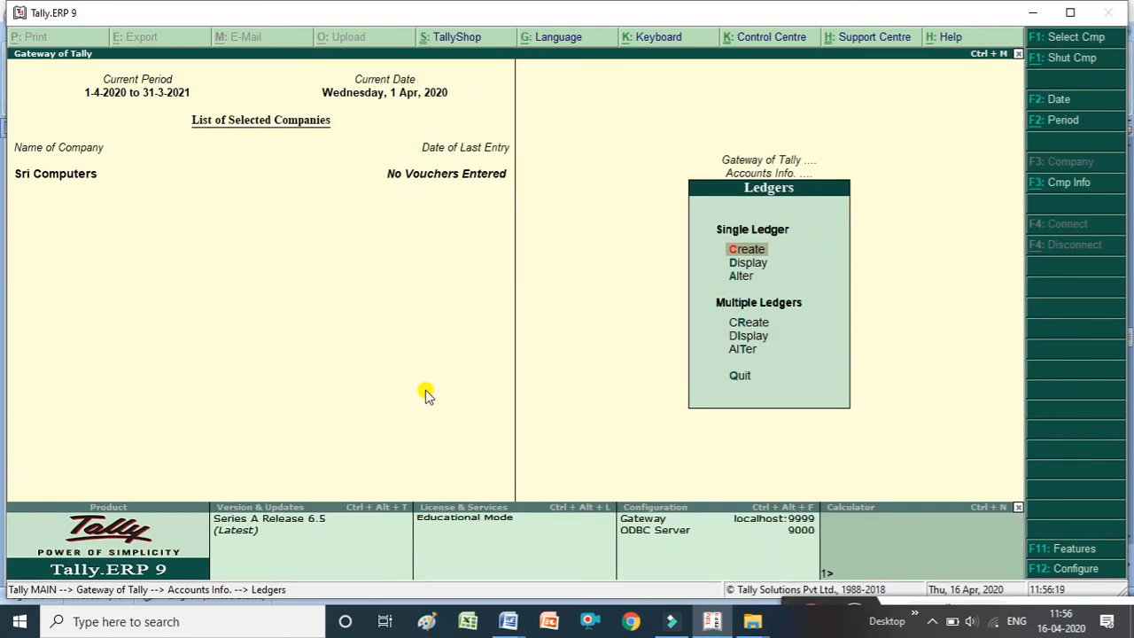
key(Down)
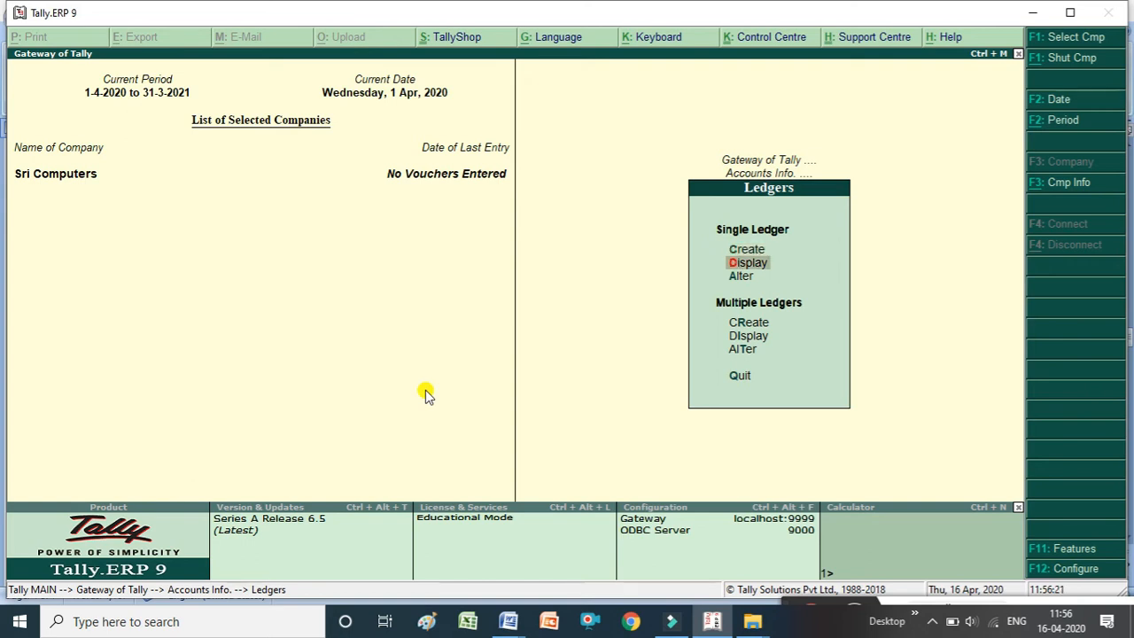
key(Return)
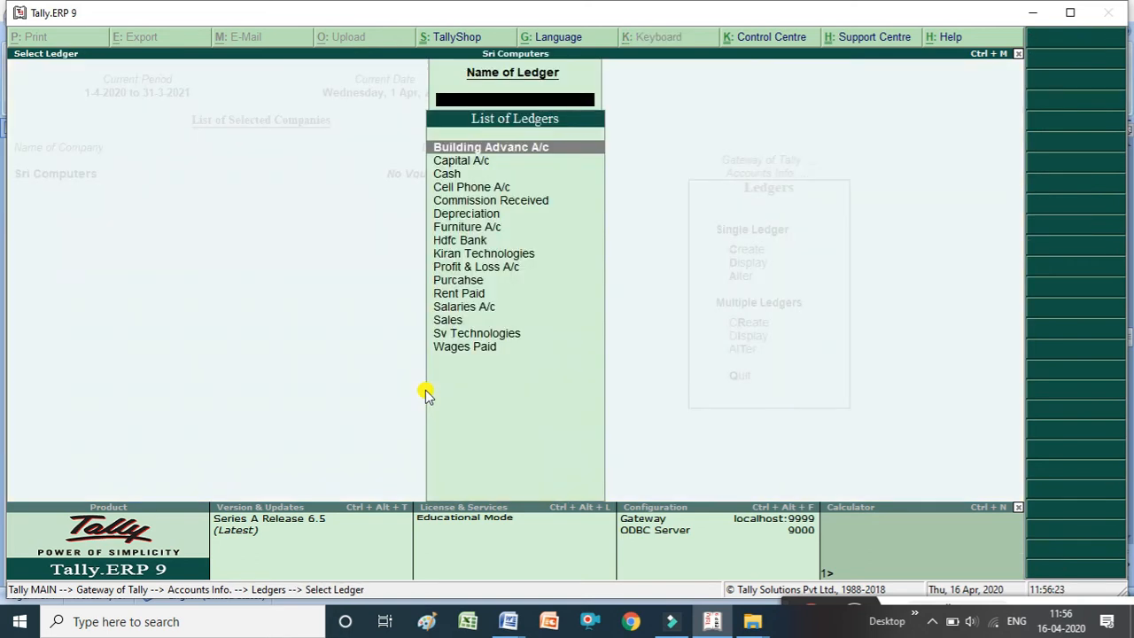
key(Down)
key(Down)
key(Down)
key(Down)
key(Down)
key(Down)
key(Down)
key(Down)
key(Down)
key(Down)
key(Down)
key(Down)
key(Down)
key(Down)
key(Down)
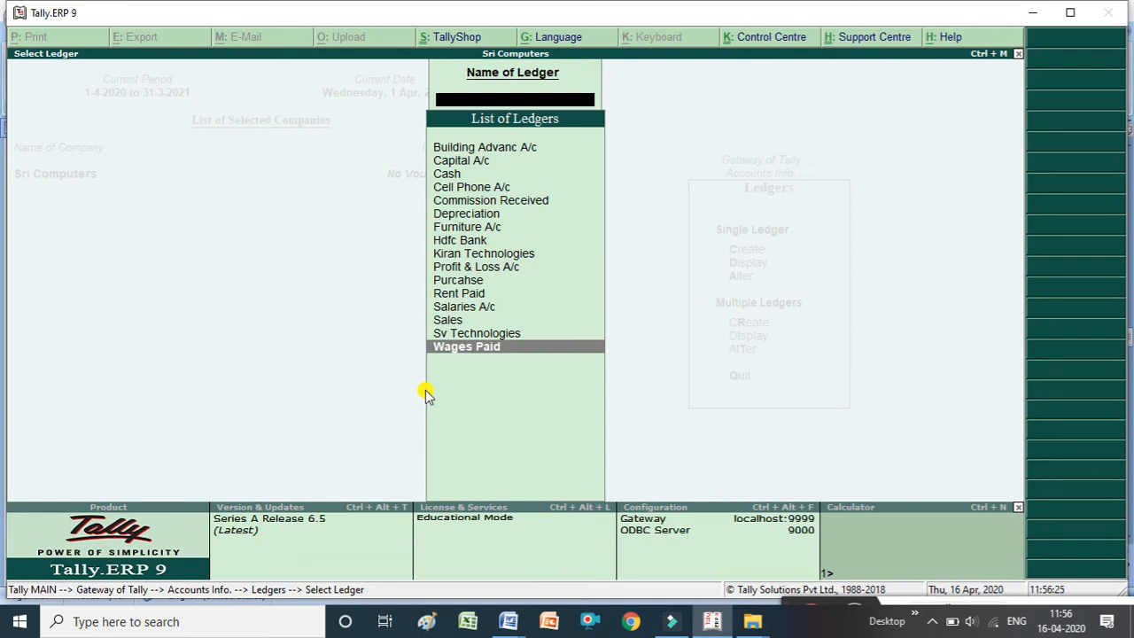
key(Up)
key(Up)
key(Up)
key(Up)
key(Up)
key(Up)
key(Up)
key(Up)
key(Up)
key(Up)
key(Up)
key(Up)
key(Up)
key(Up)
key(Down)
key(Down)
key(Down)
key(Down)
key(Down)
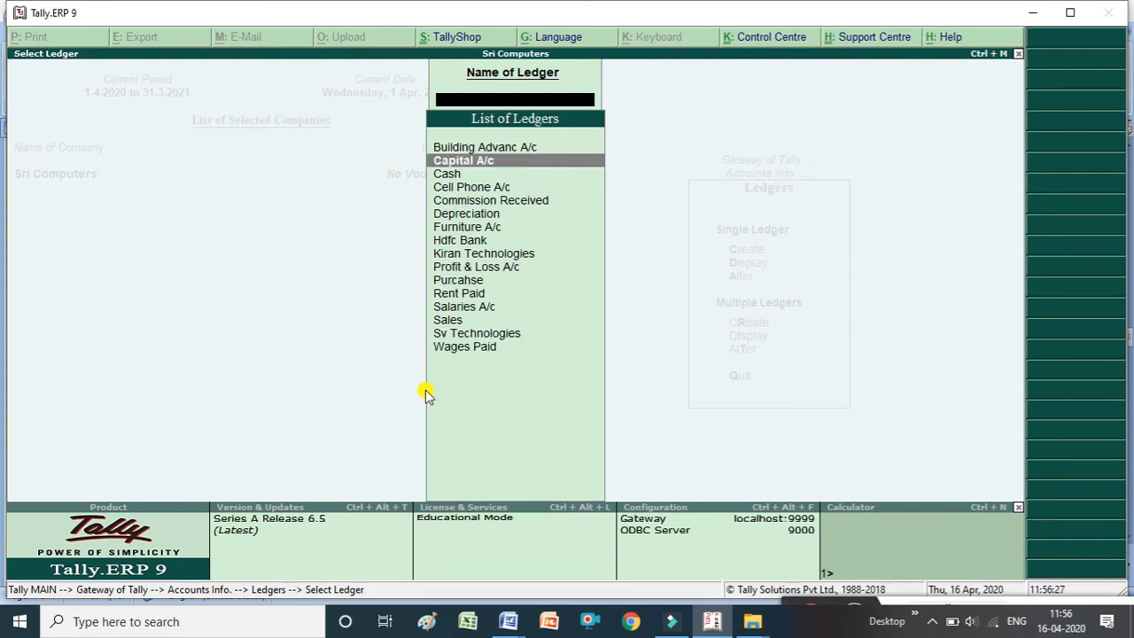
key(Down)
key(Down)
key(Down)
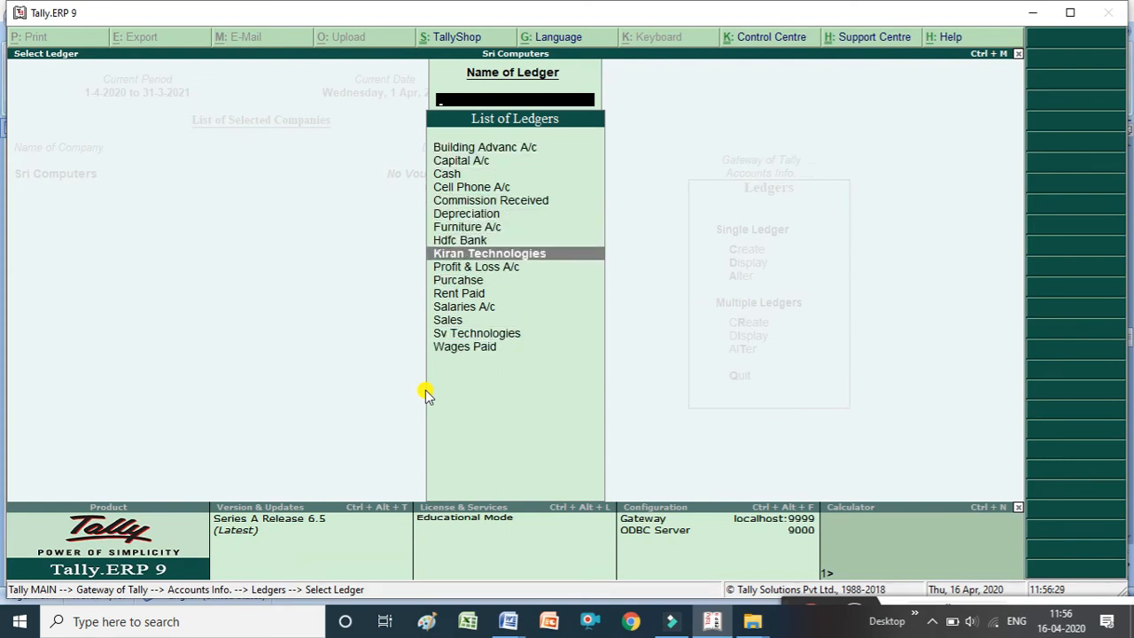
key(Down)
key(Down)
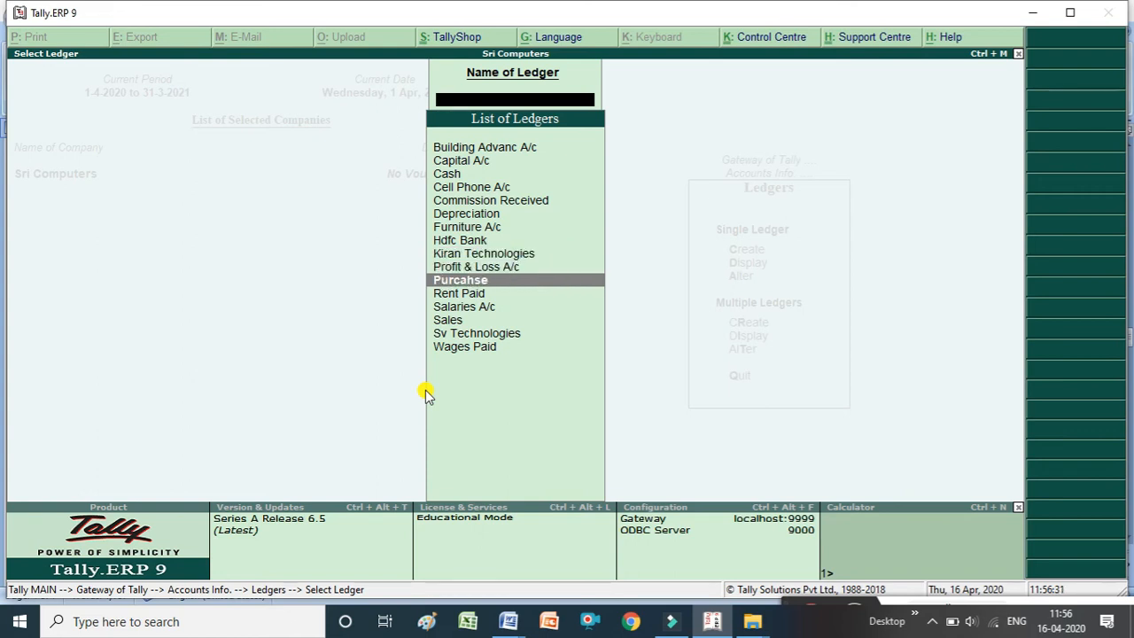
key(Return)
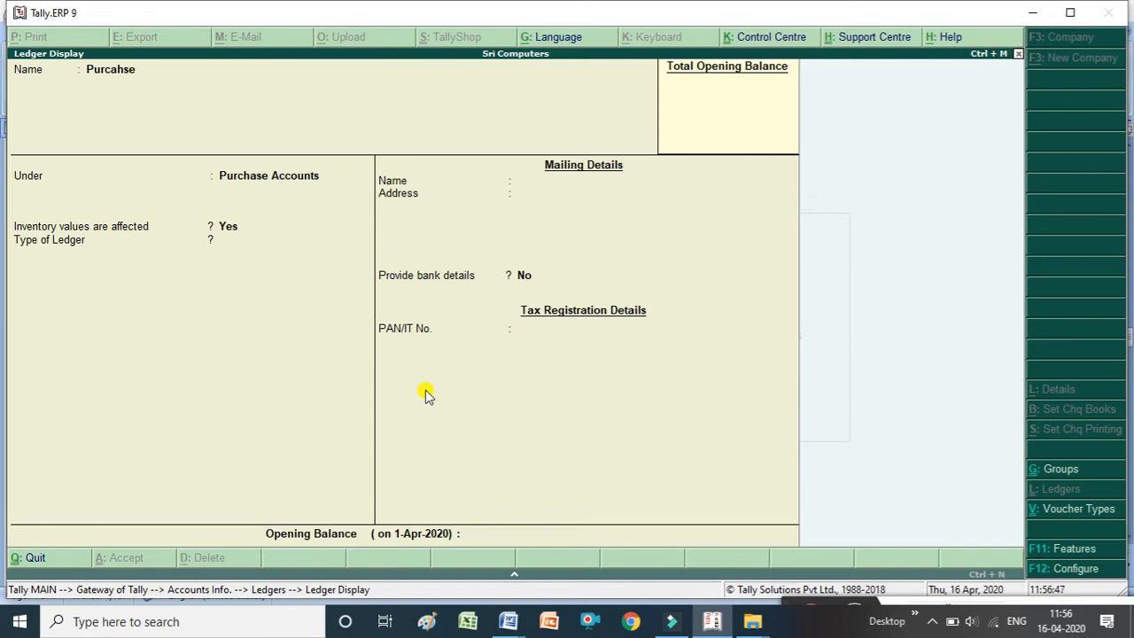
key(Escape)
key(Escape)
key(Escape)
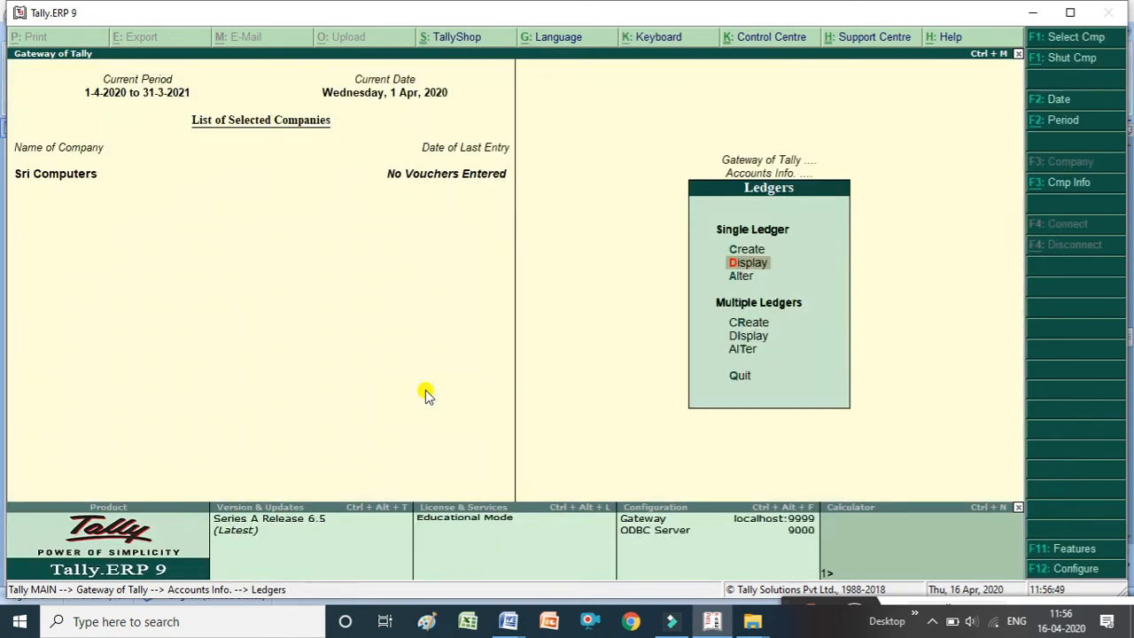
Delete the Depreciation ledger through ledger alteration.
key(Down)
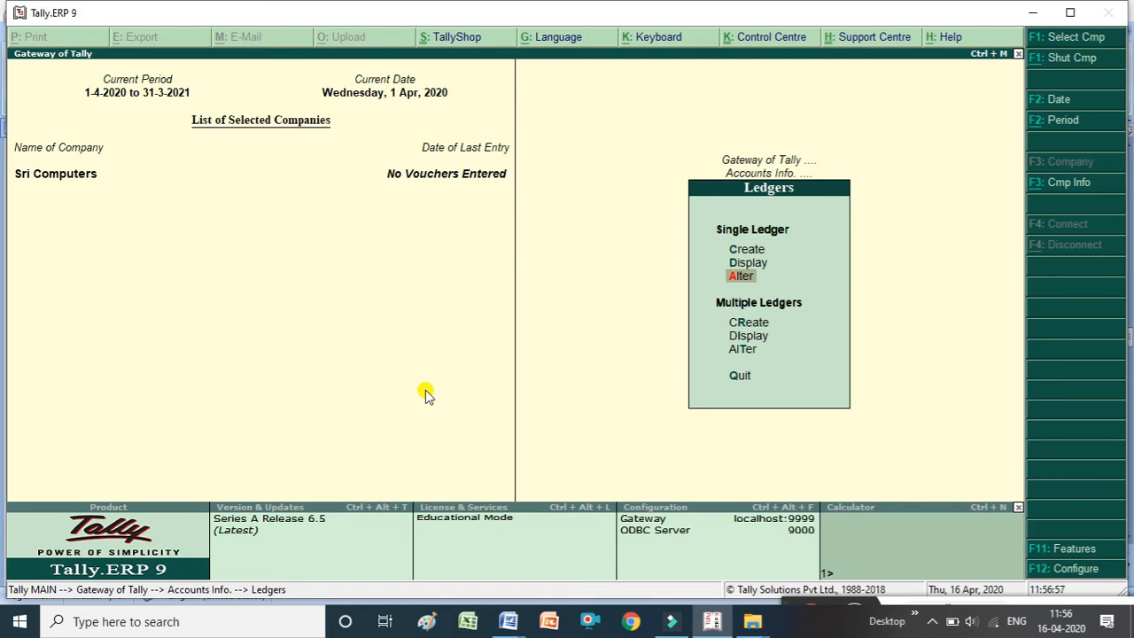
key(Return)
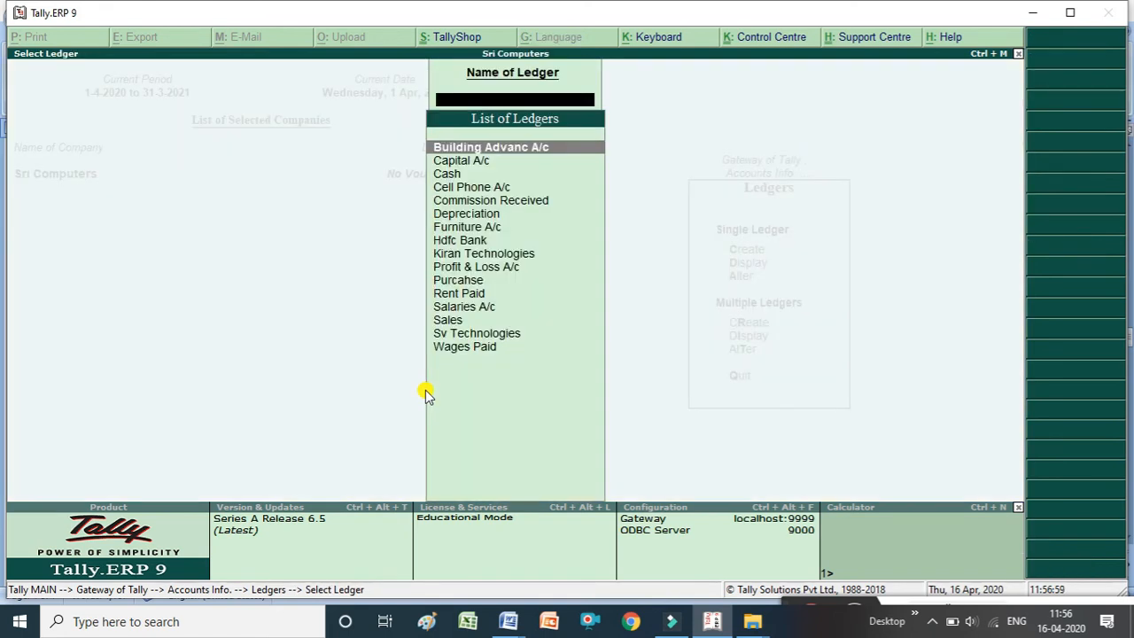
key(Down)
key(Down)
key(Down)
key(Down)
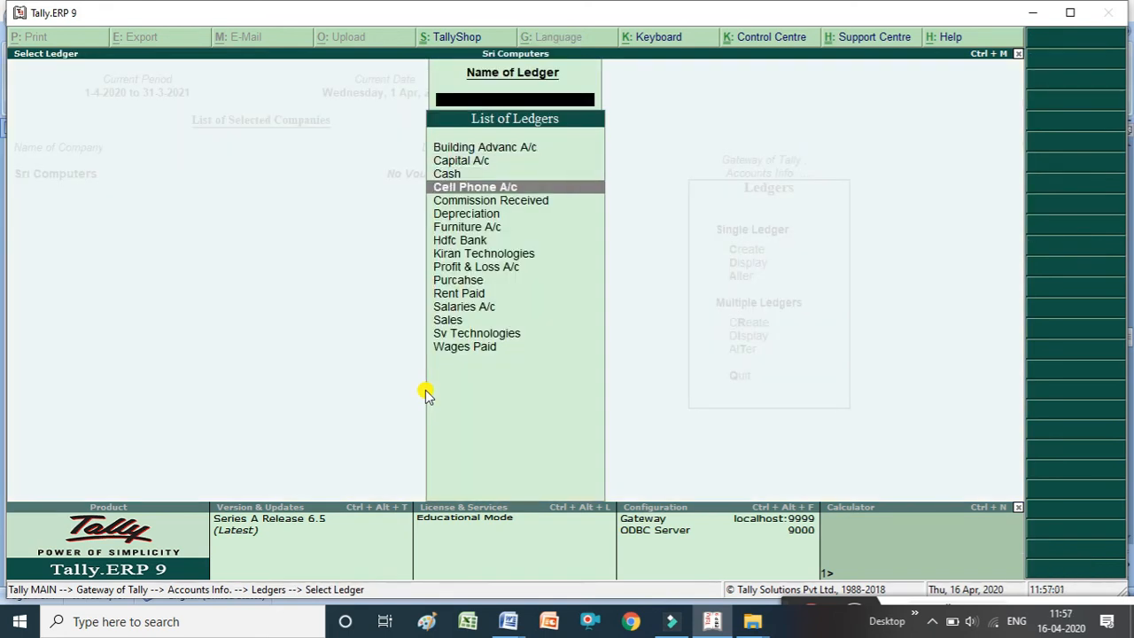
key(Down)
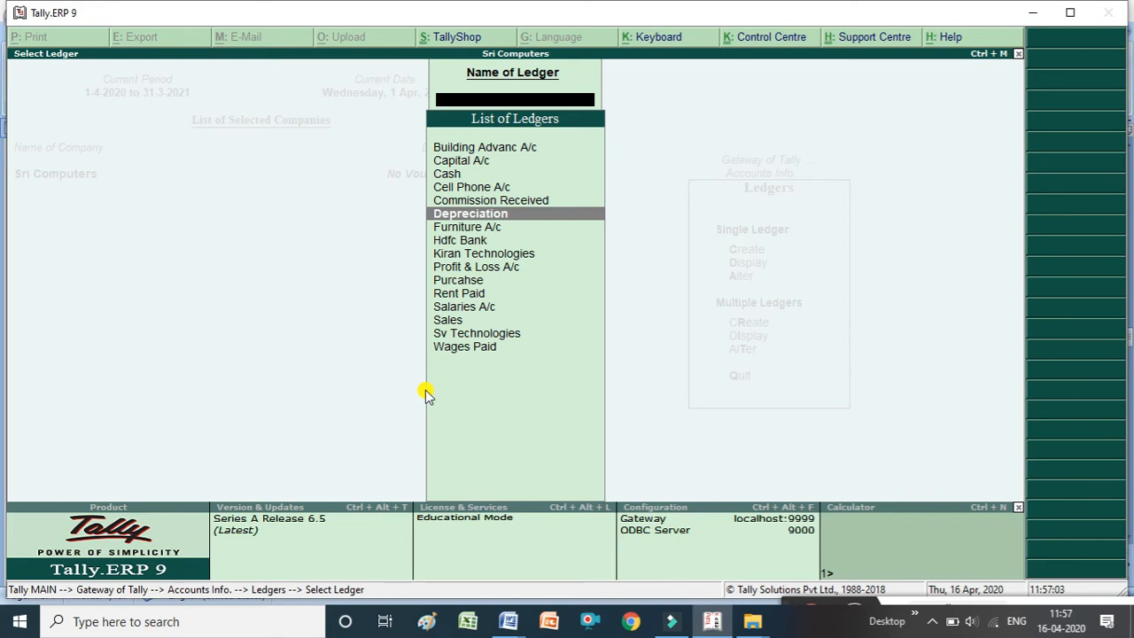
key(Return)
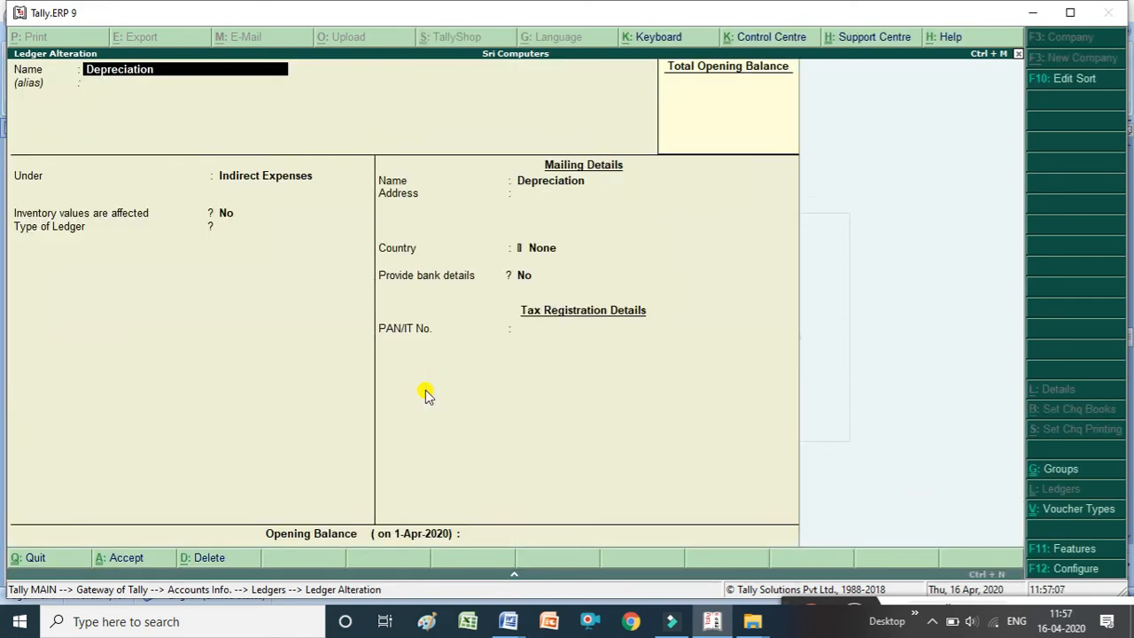
key(alt+d)
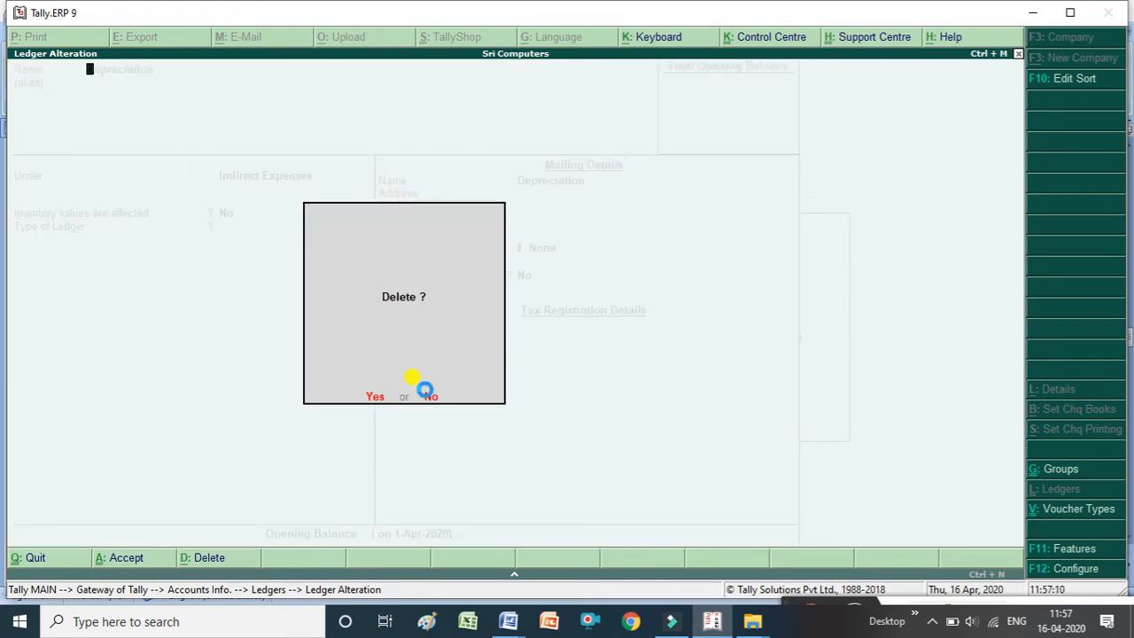
text(y)
text(D)
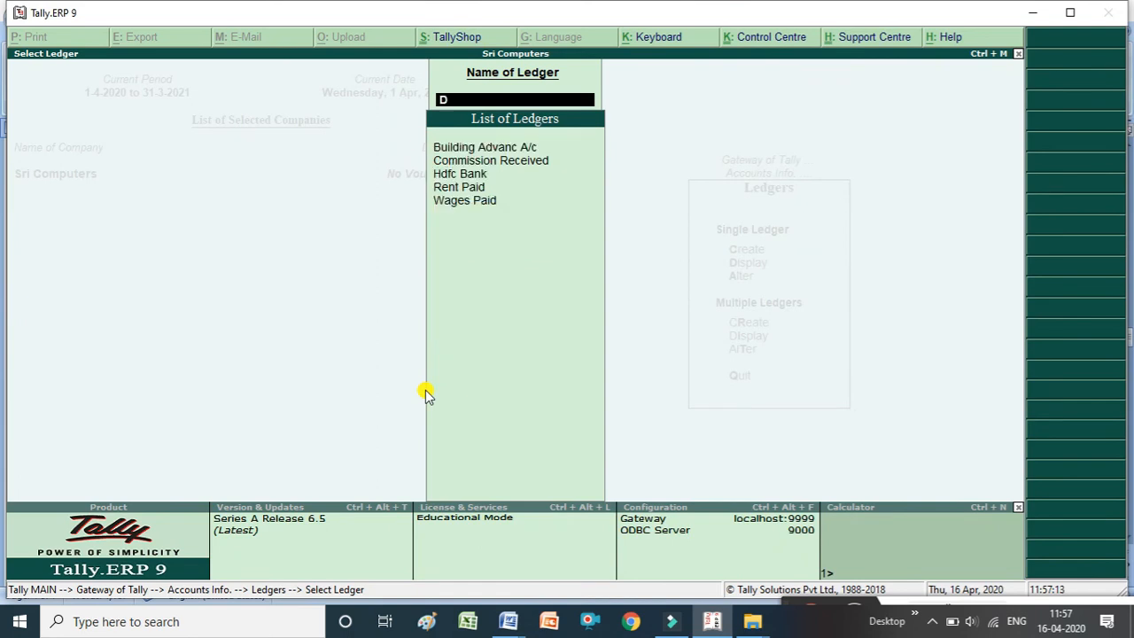
Rename the Purcahse ledger to Purcahse Returns and accept the alteration.
key(BackSpace)
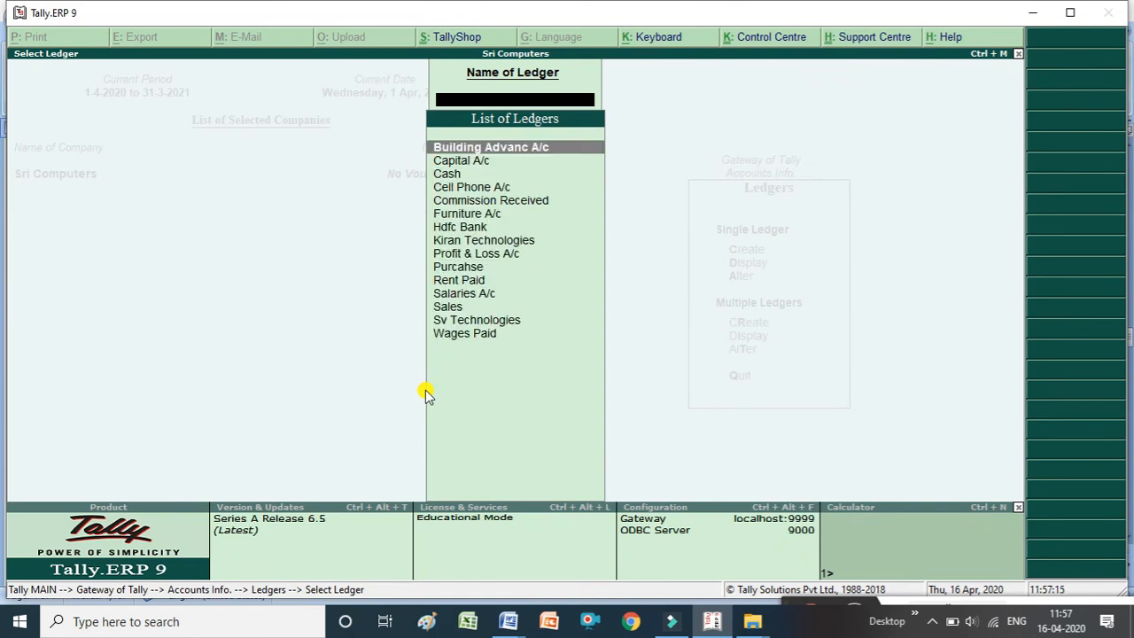
key(Down)
key(Down)
key(Down)
key(Down)
key(Down)
key(Down)
key(Down)
key(Down)
key(Down)
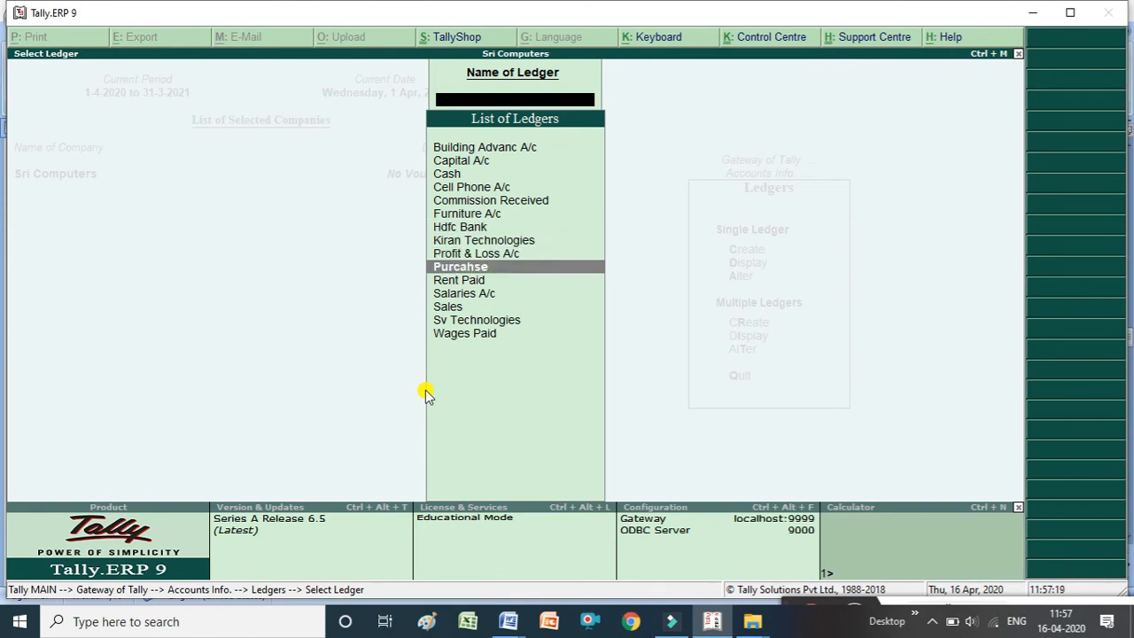
key(Return)
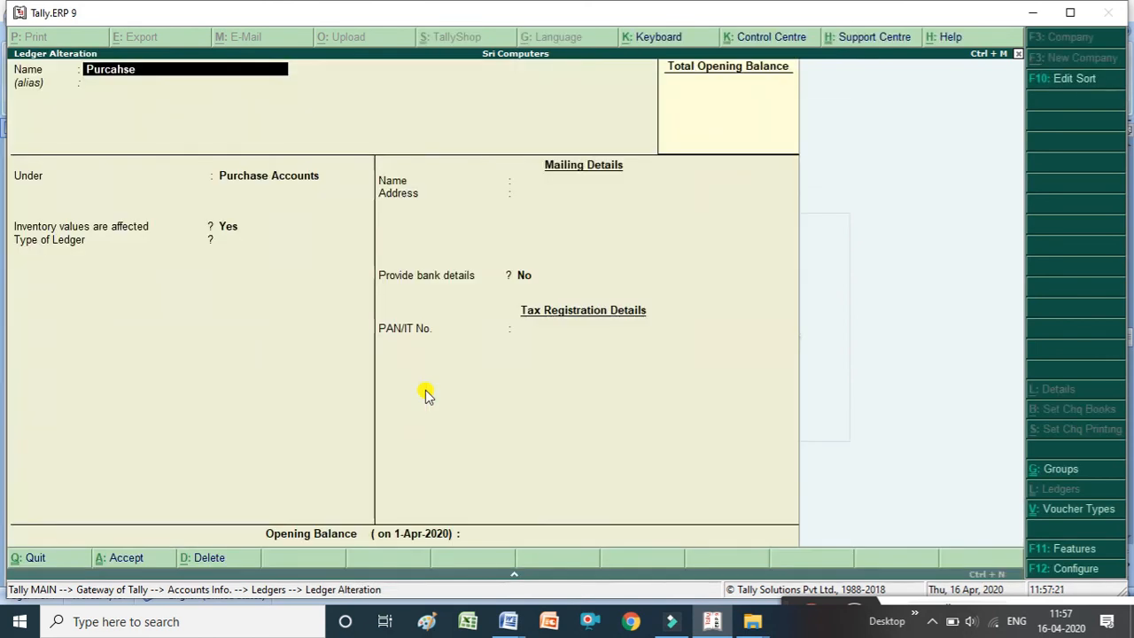
text(Purca)
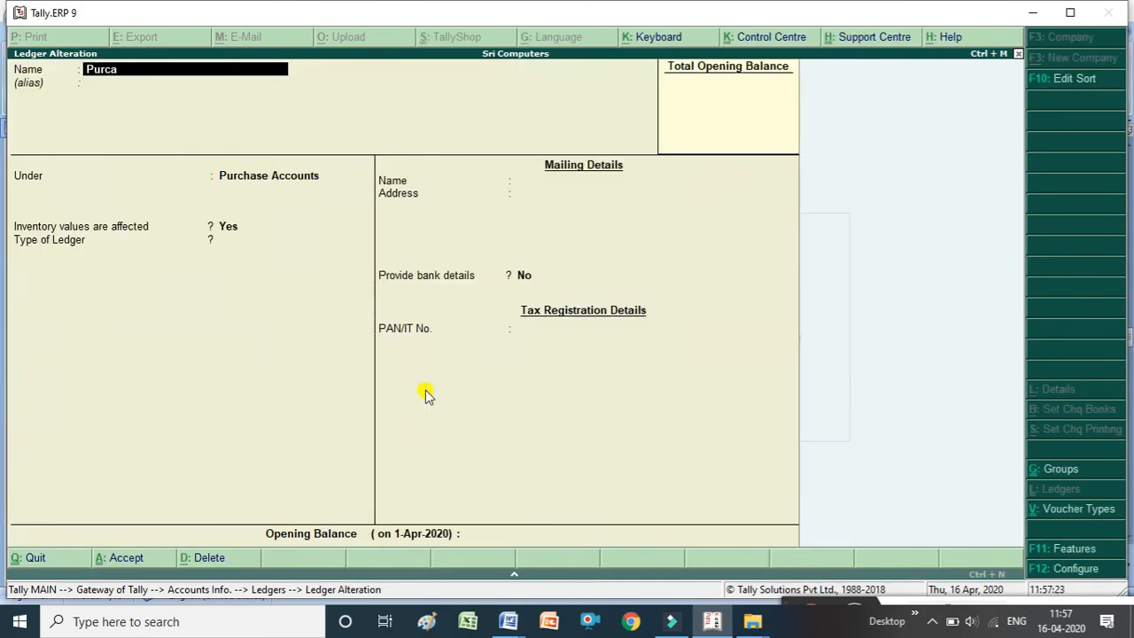
text(hse Returns)
key(Return)
key(Return)
key(Return)
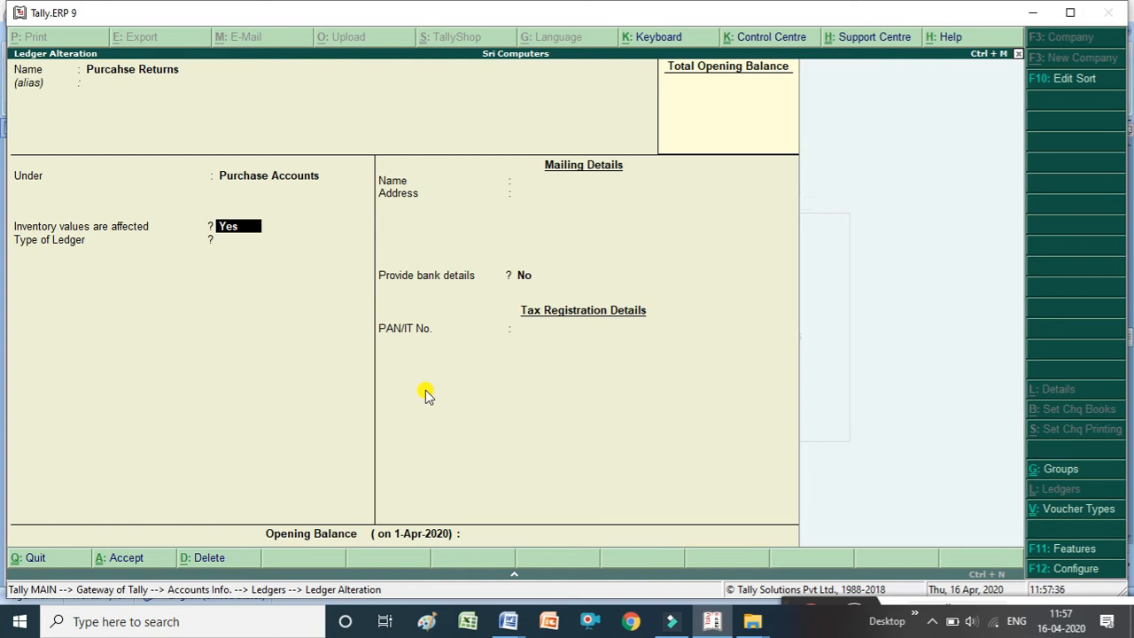
right_click(425, 395)
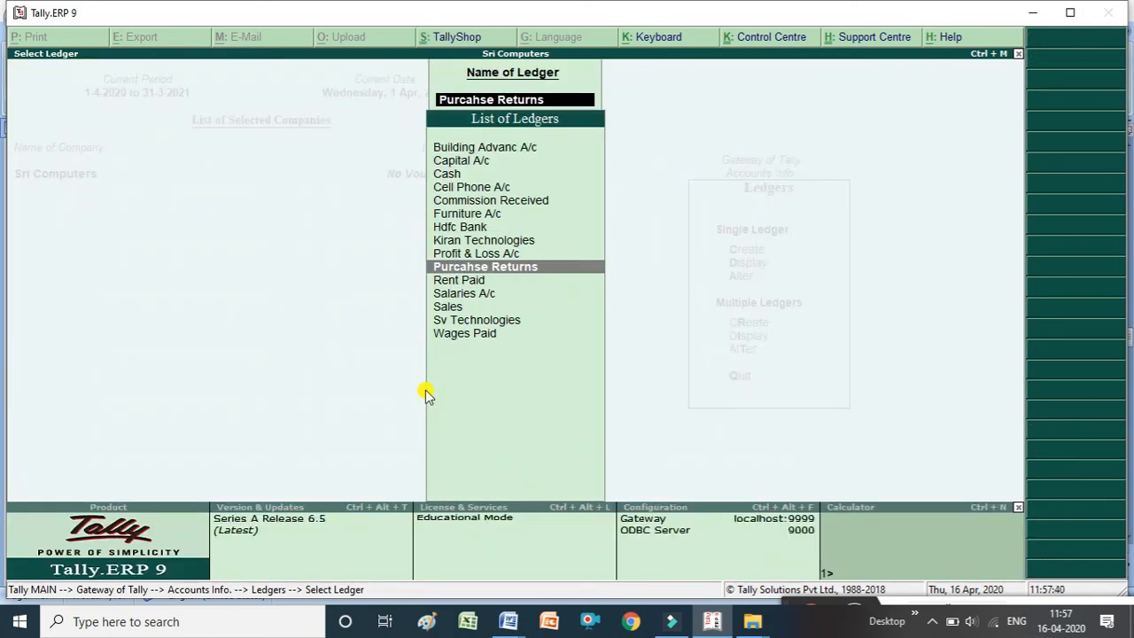
key(Escape)
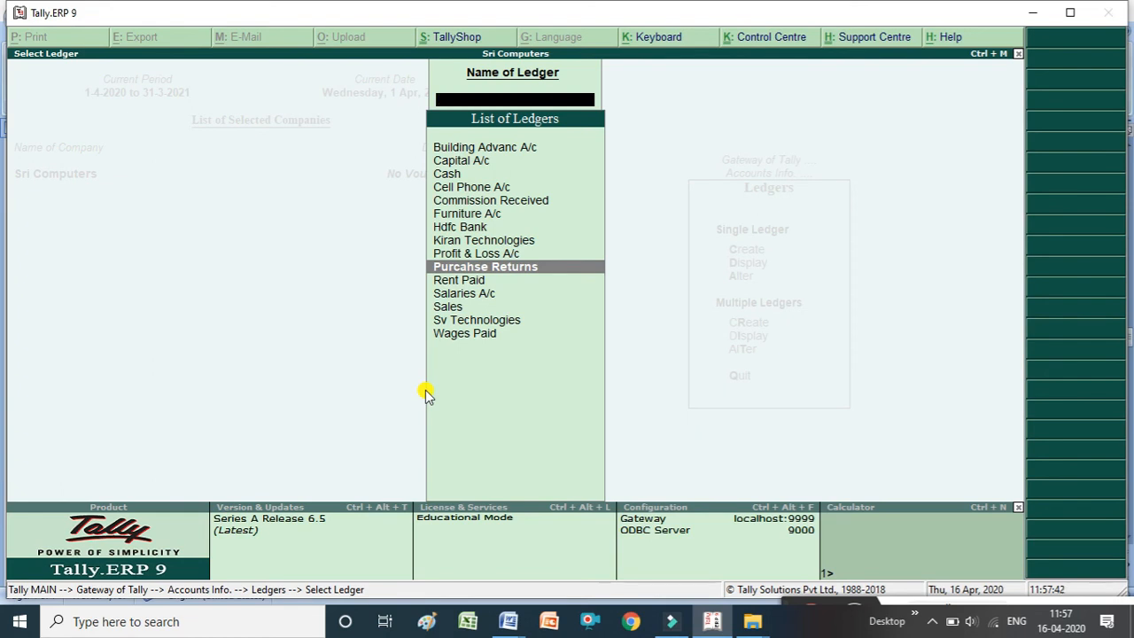
key(Escape)
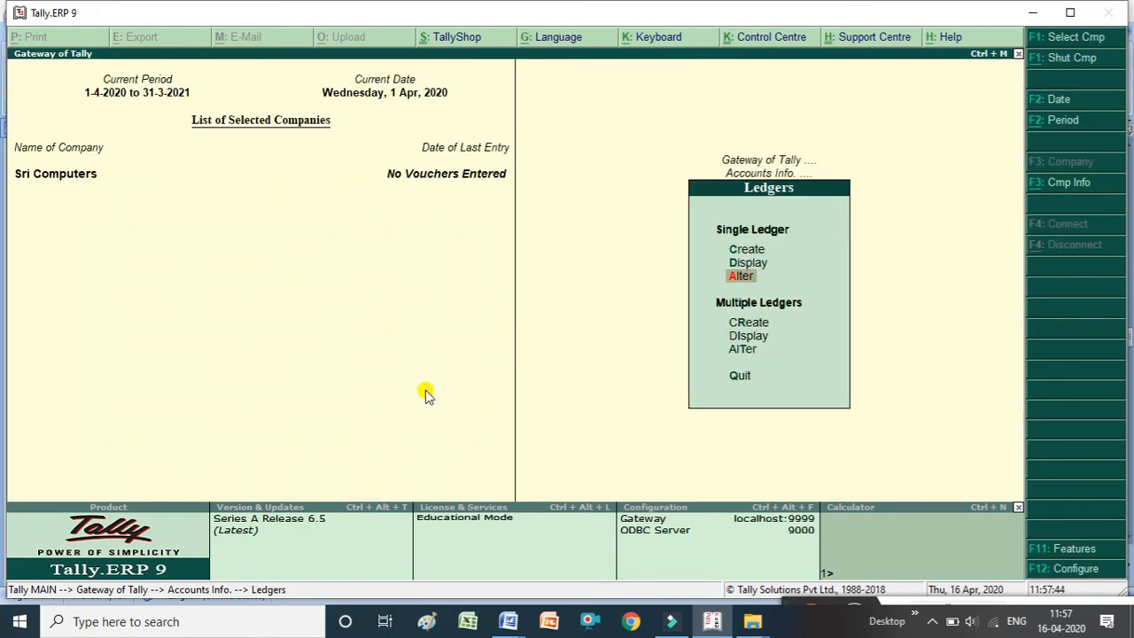
key(Up)
key(Up)
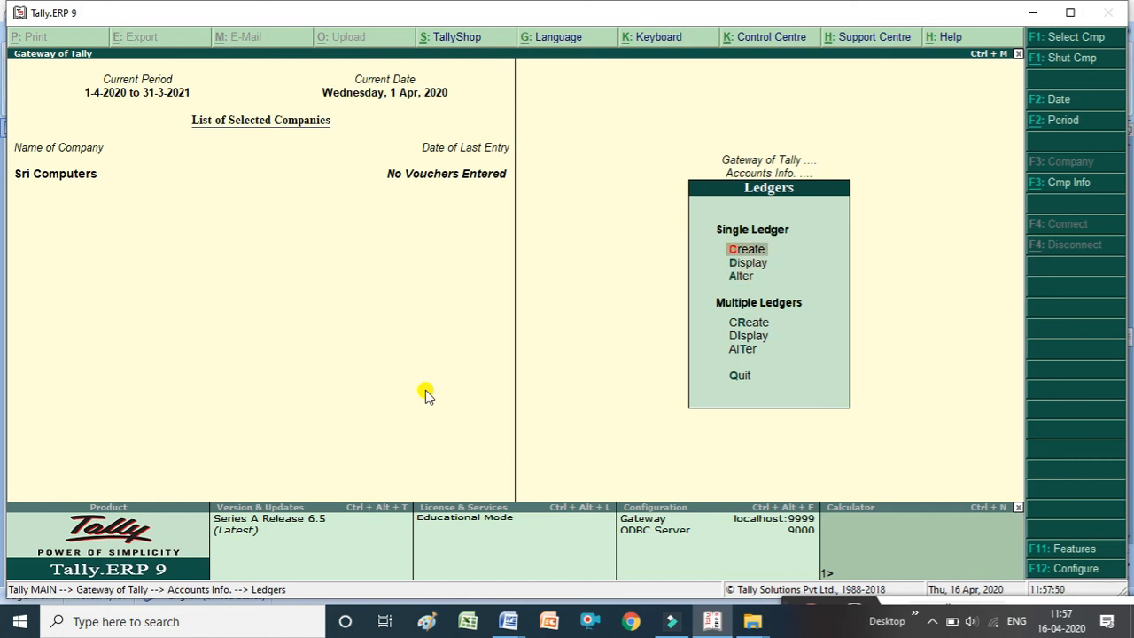
key(Down)
key(Down)
key(Down)
key(Down)
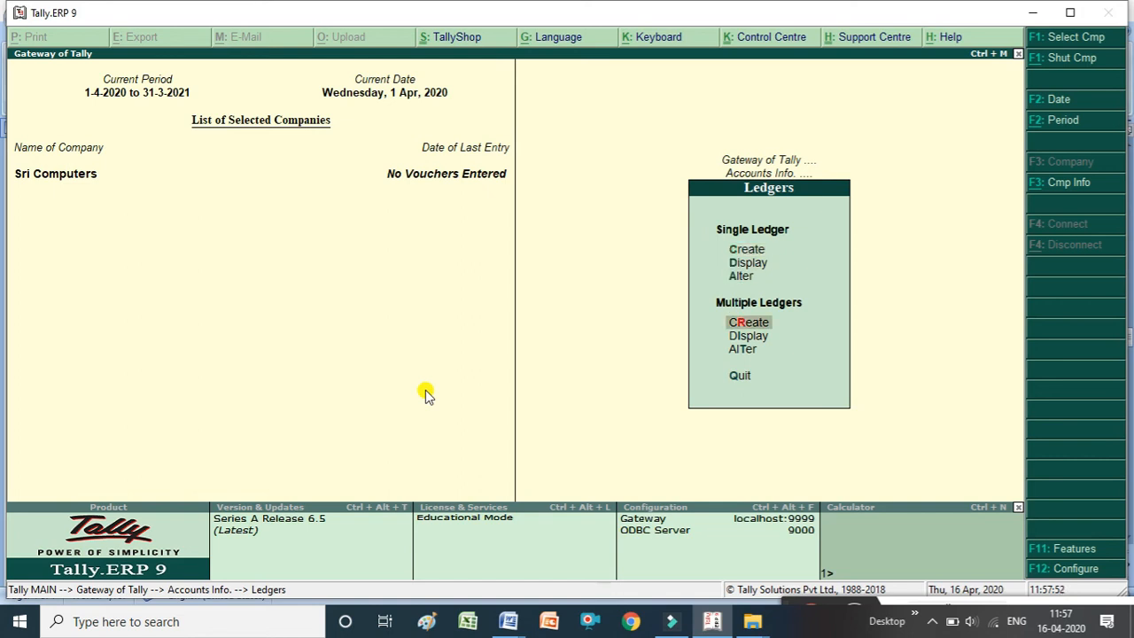
key(Up)
key(Up)
key(Up)
key(Up)
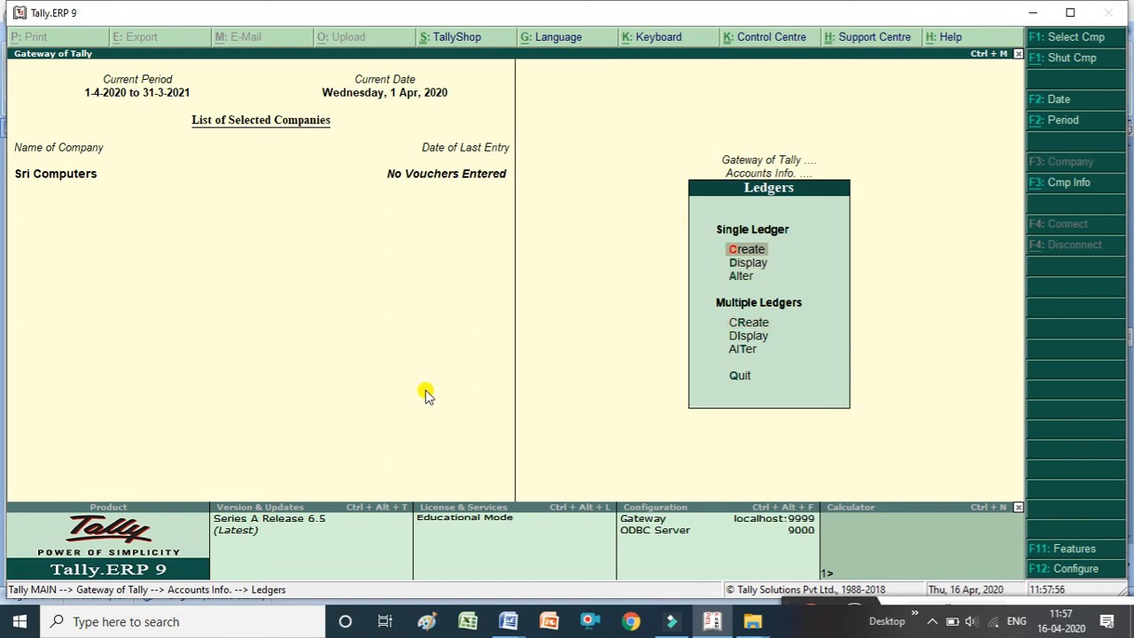
key(Return)
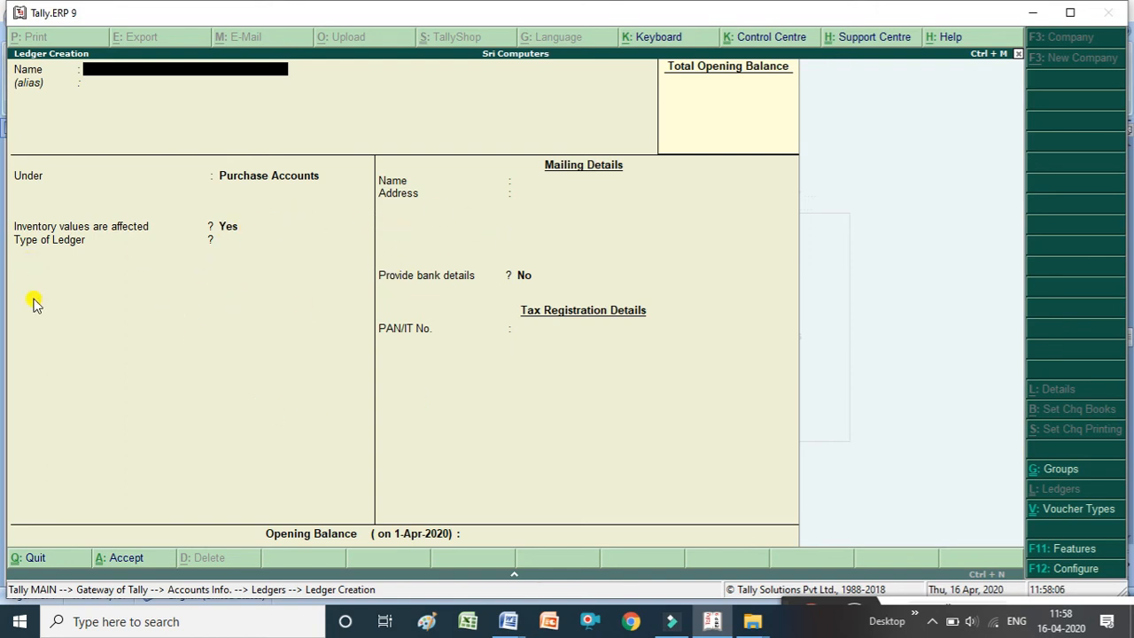
key(Escape)
key(y)
Start multiple ledger creation under All Items and add a ledger named Purachse under Purchase Accounts.
key(Down)
key(Down)
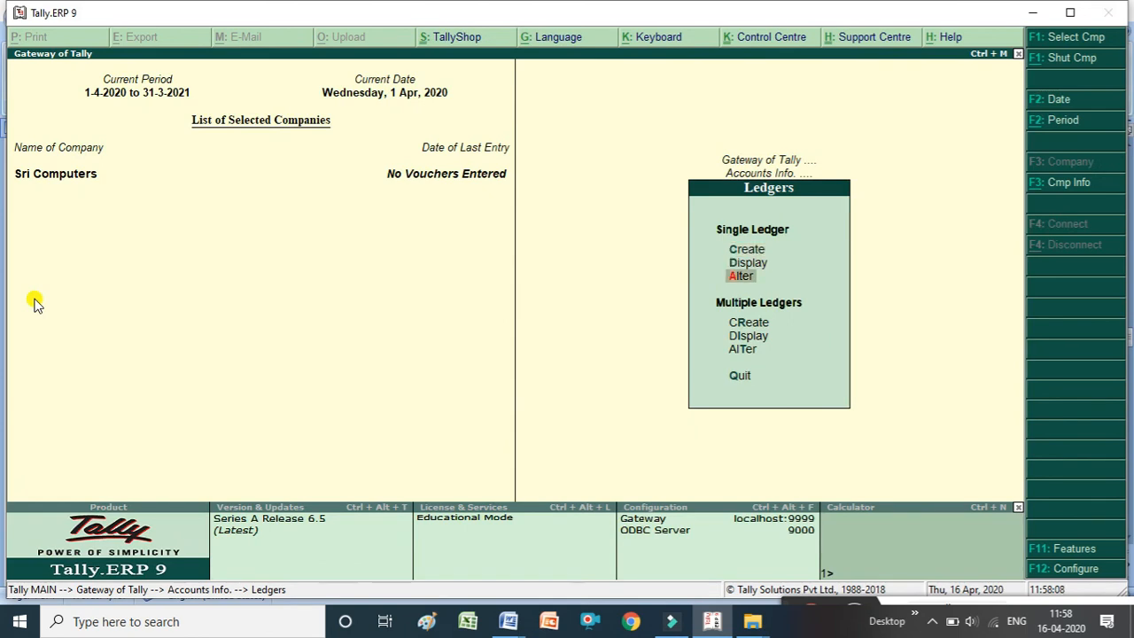
key(Down)
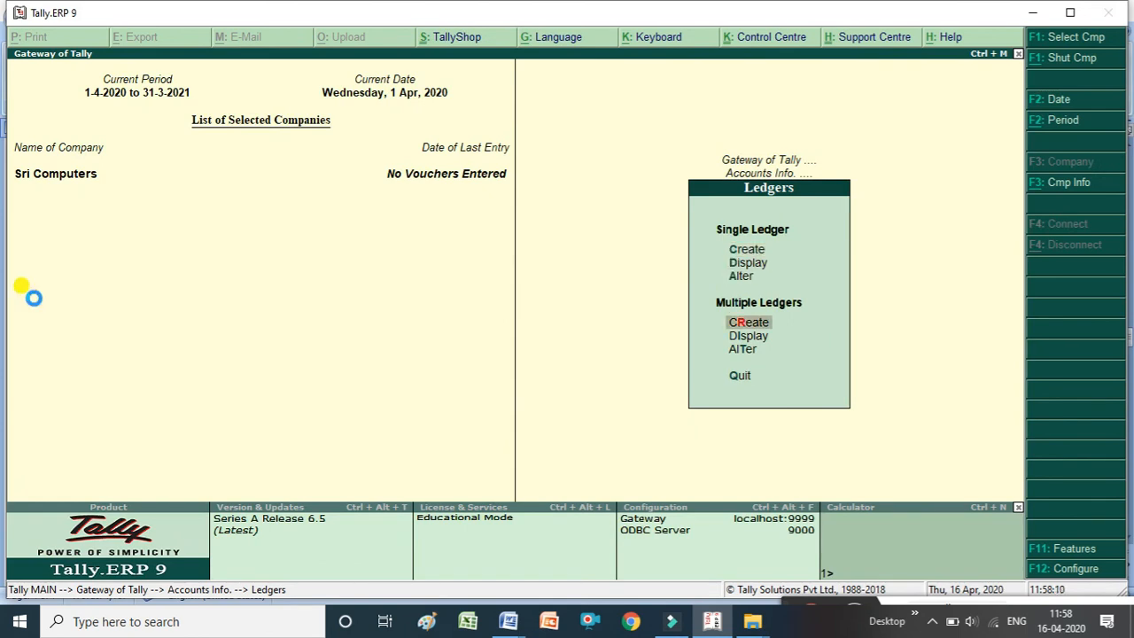
key(Return)
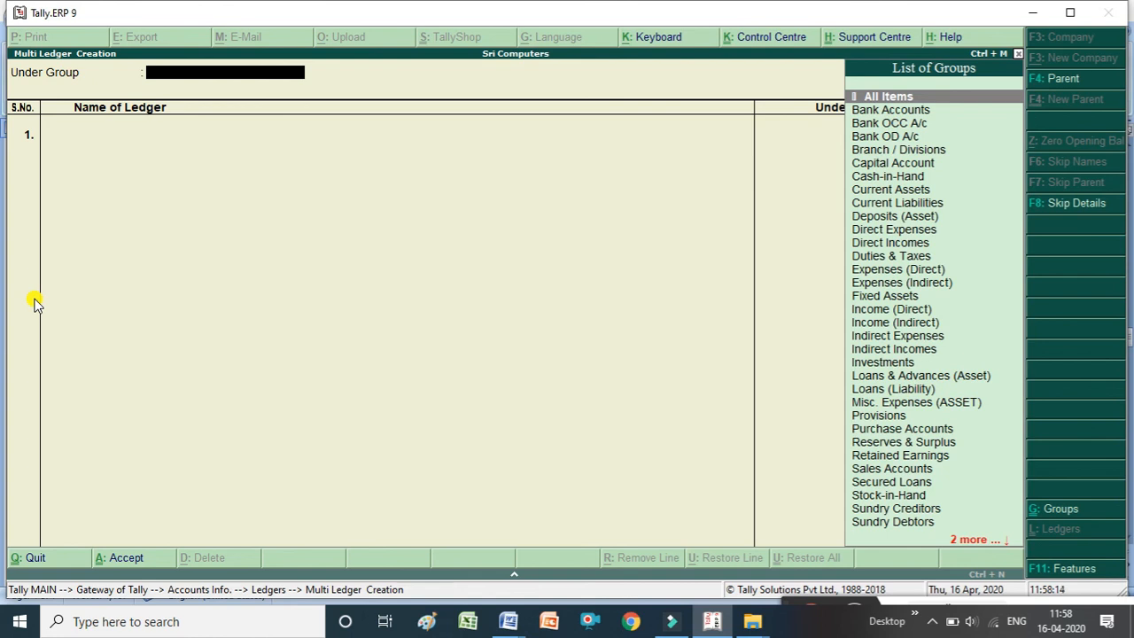
key(Return)
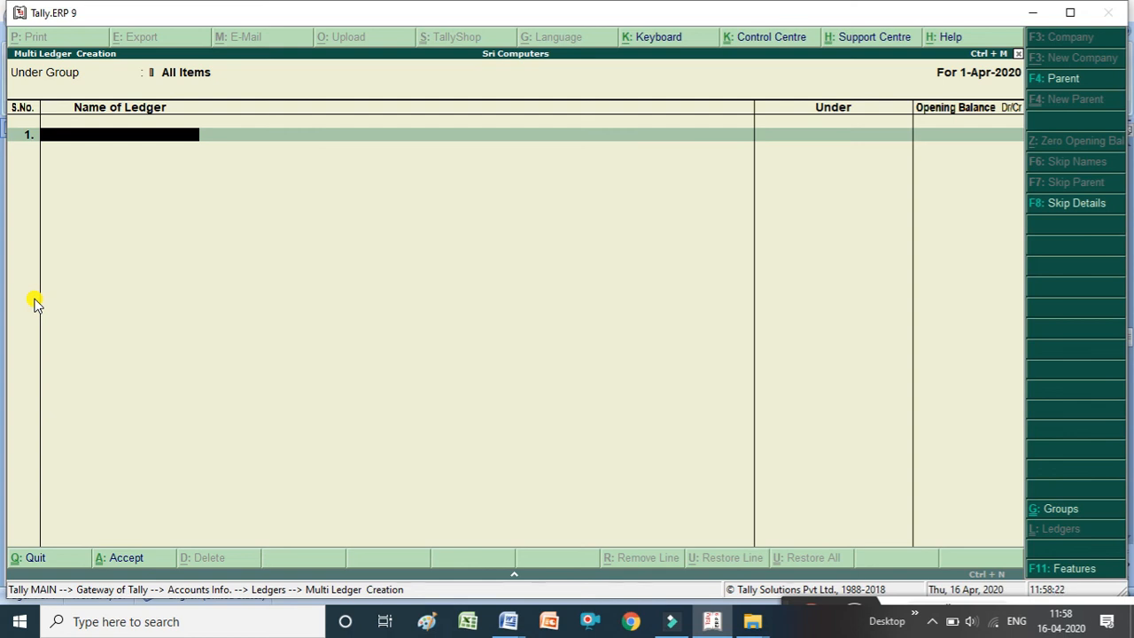
text(Purachse)
key(Return)
text(P)
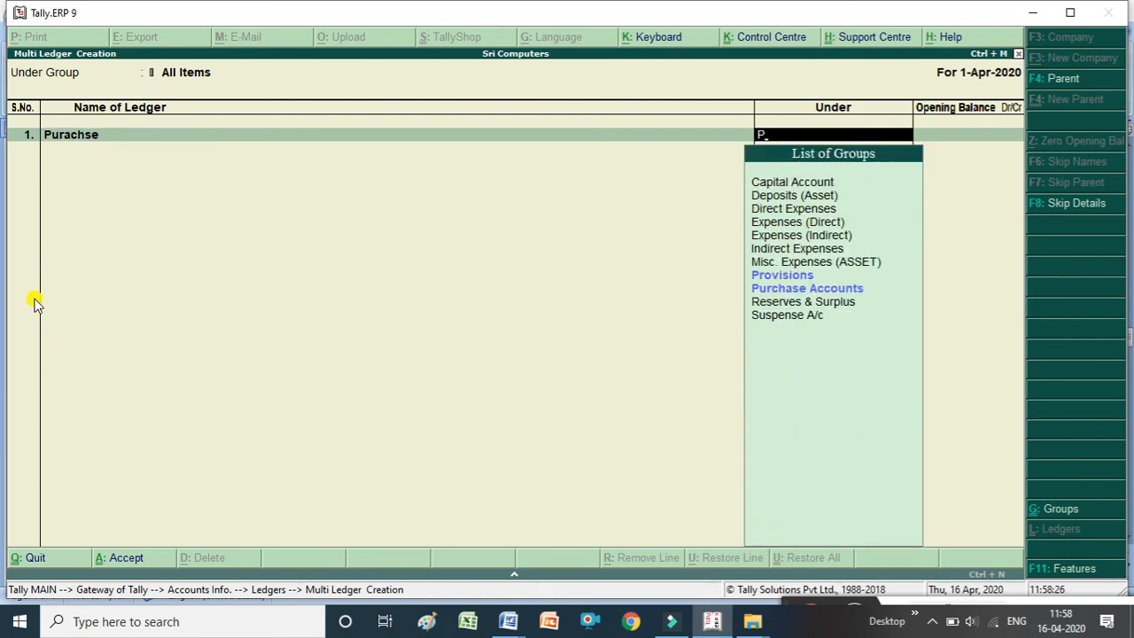
key(Down)
key(Down)
key(Return)
Add a ledger named Sales Returns under the Sales Accounts group.
key(Return)
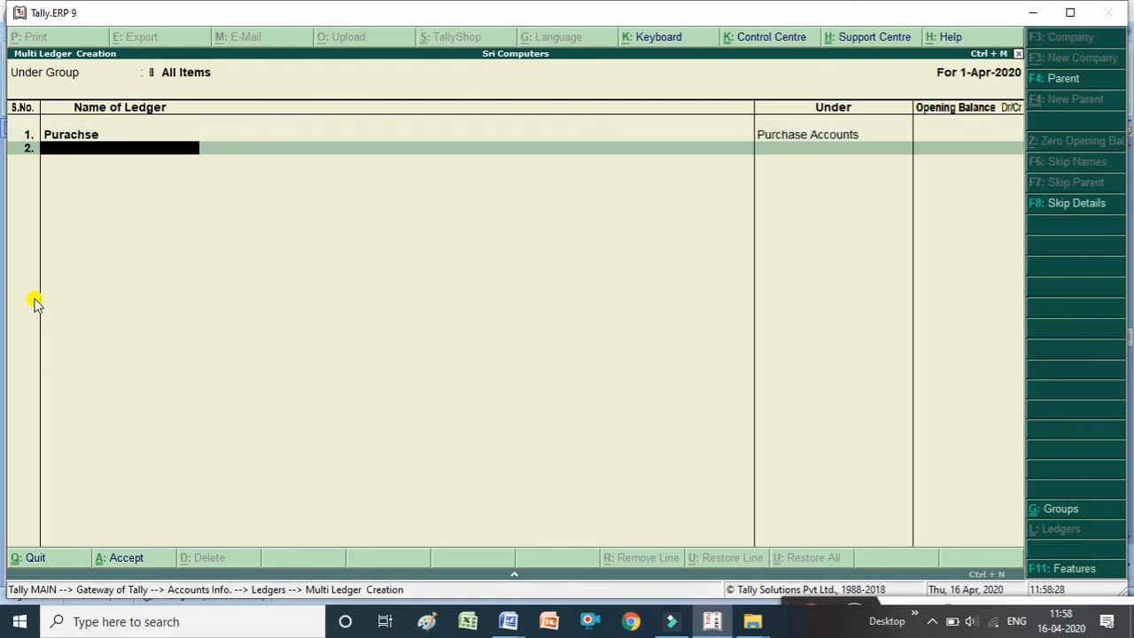
text(Sales Returns)
key(Return)
text(Sa)
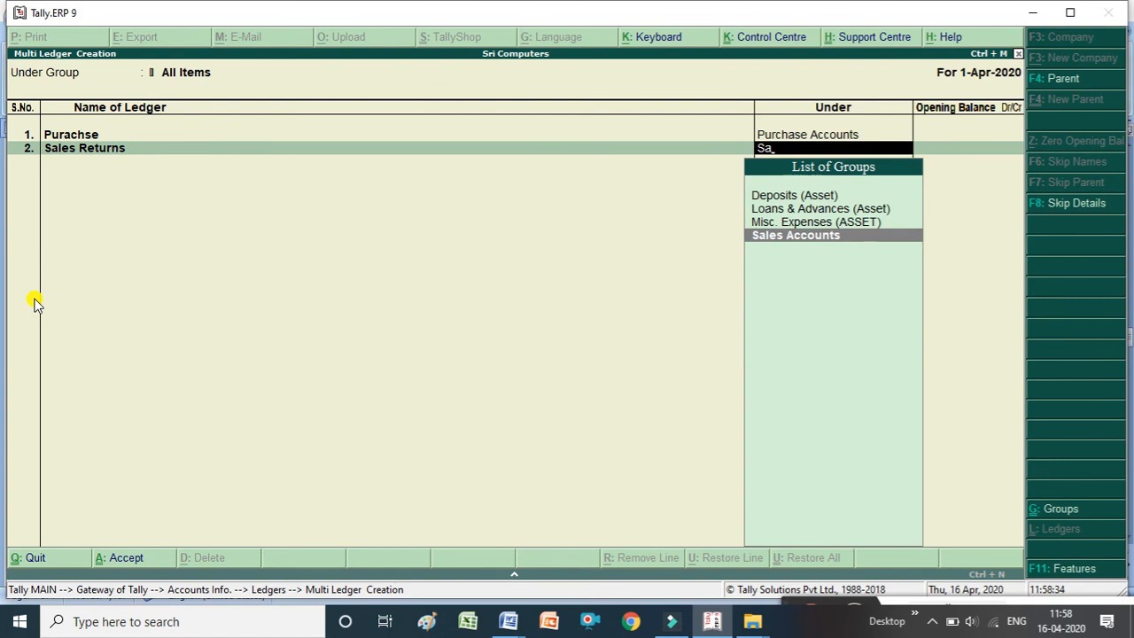
key(Return)
key(Return)
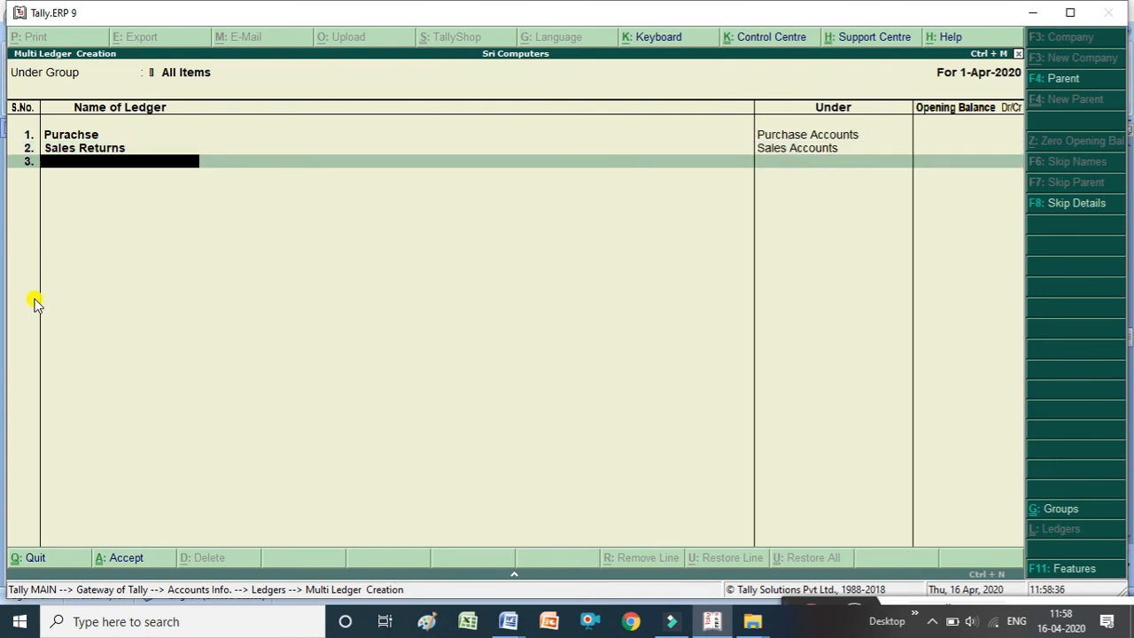
Add a ledger named Capital under the Capital Account group.
text(Capital)
key(Return)
text(Ca)
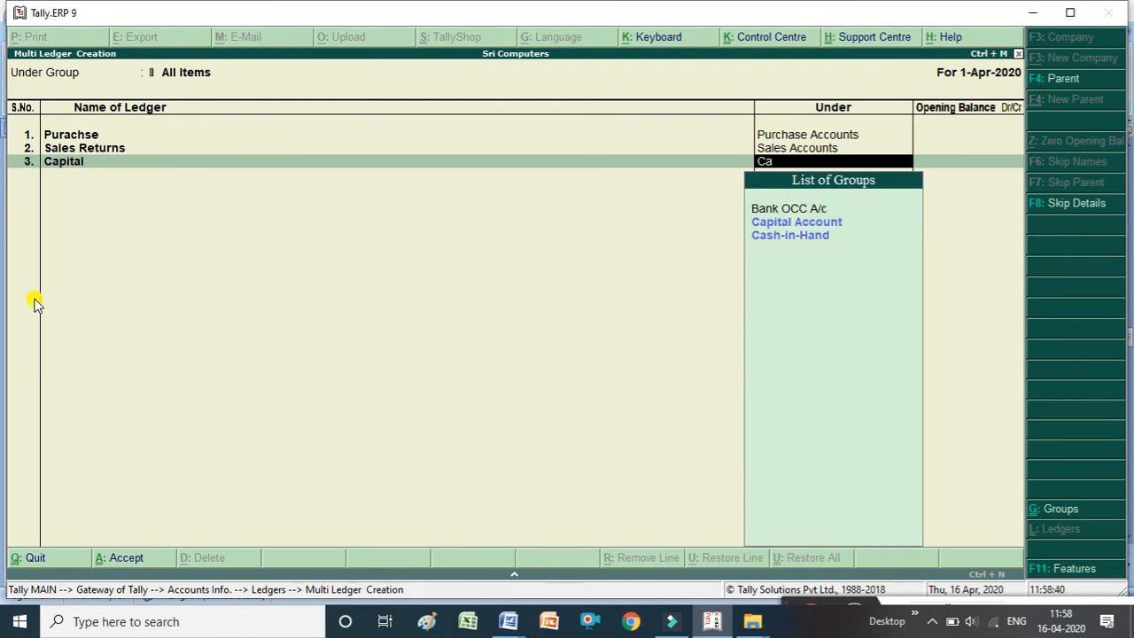
key(Return)
key(Return)
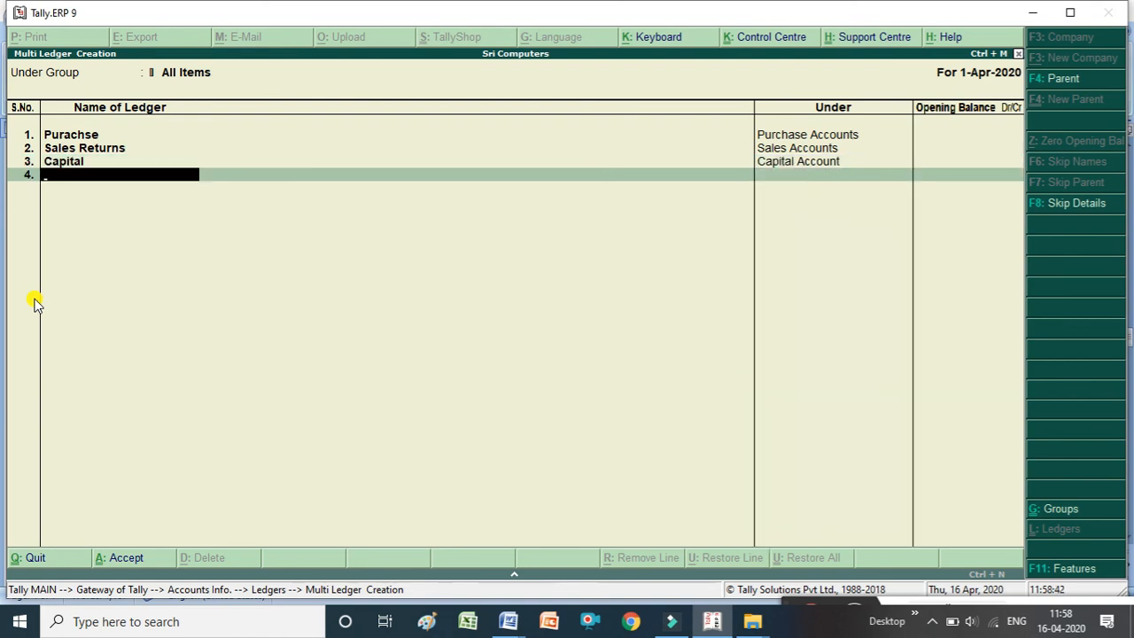
Add a ledger named Carriage Inwors under Direct Expenses and accept the multiple ledger creation.
text(Carriage inwors)
key(Return)
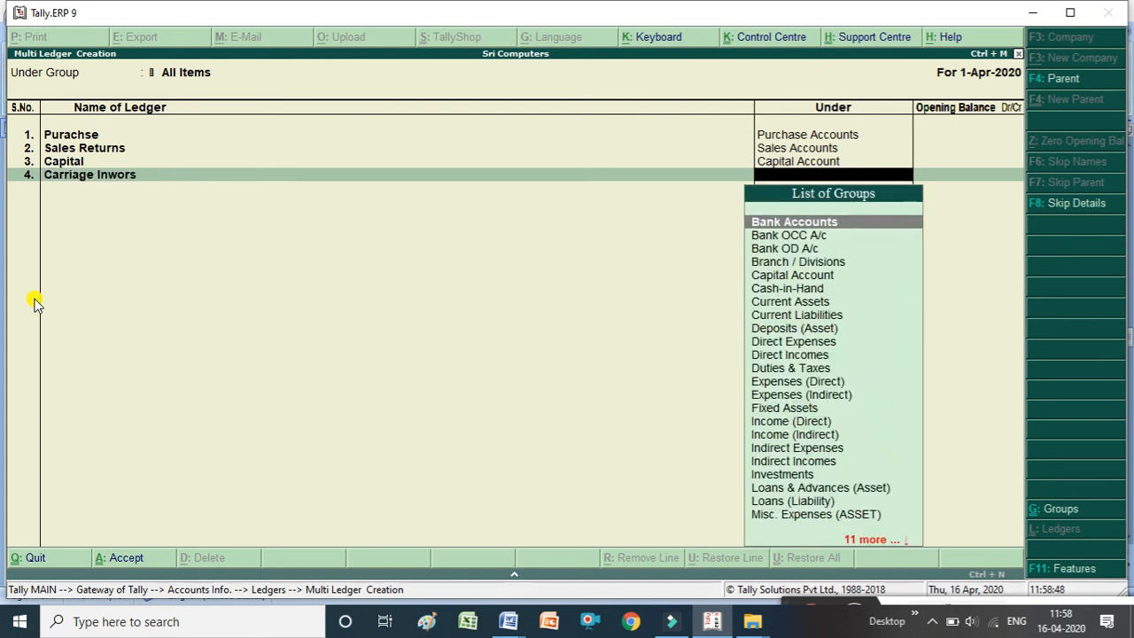
text(D)
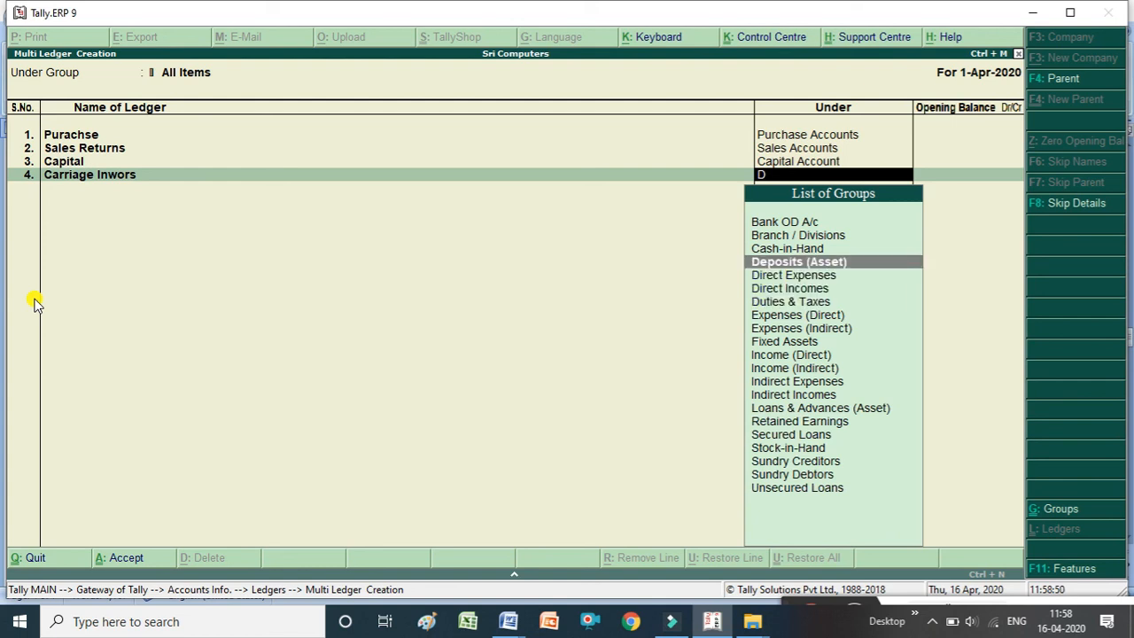
key(Down)
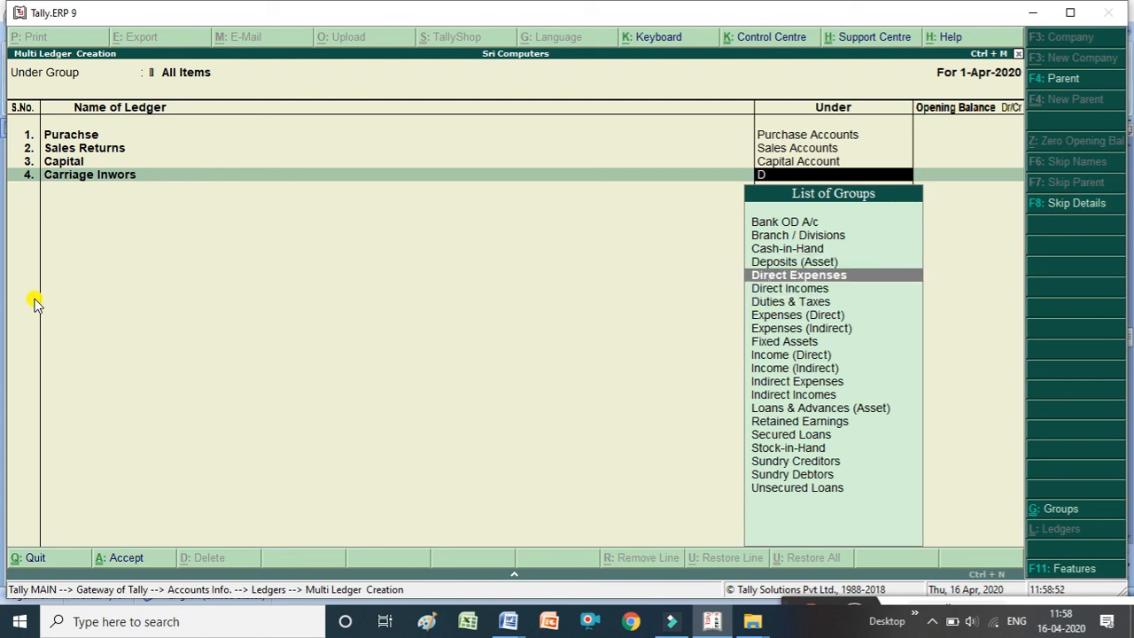
key(Down)
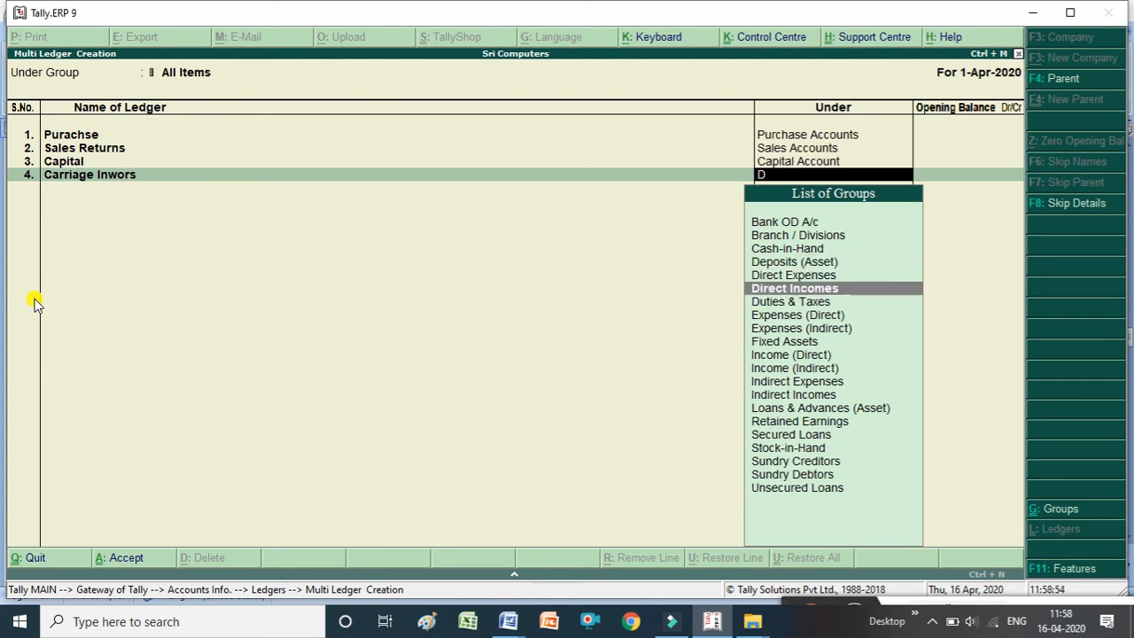
key(Up)
key(Return)
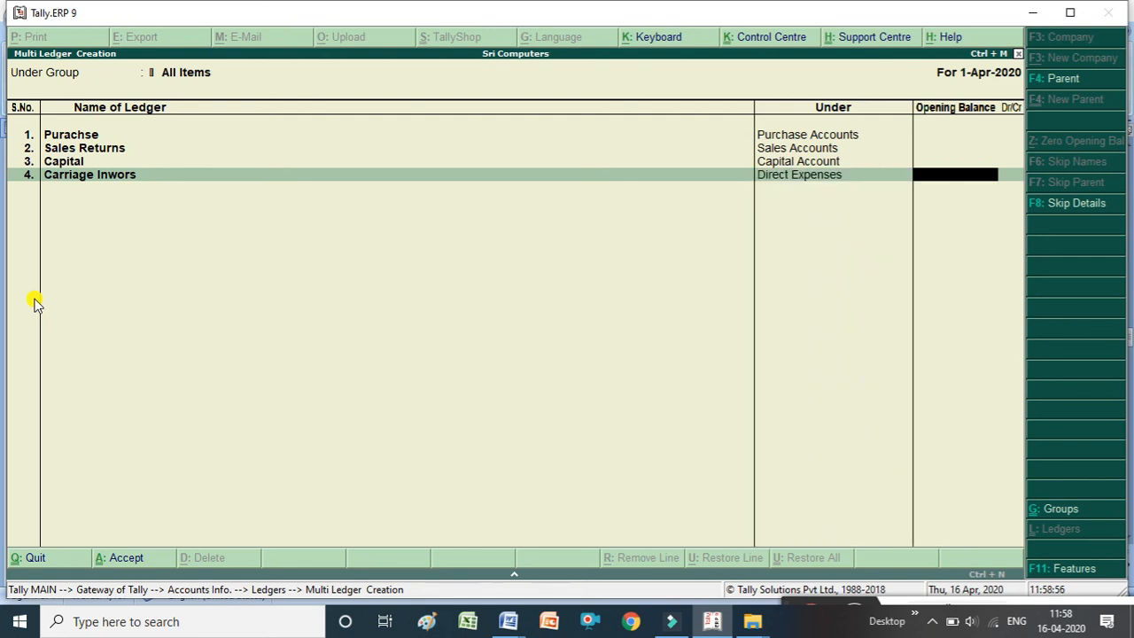
key(Return)
key(Return)
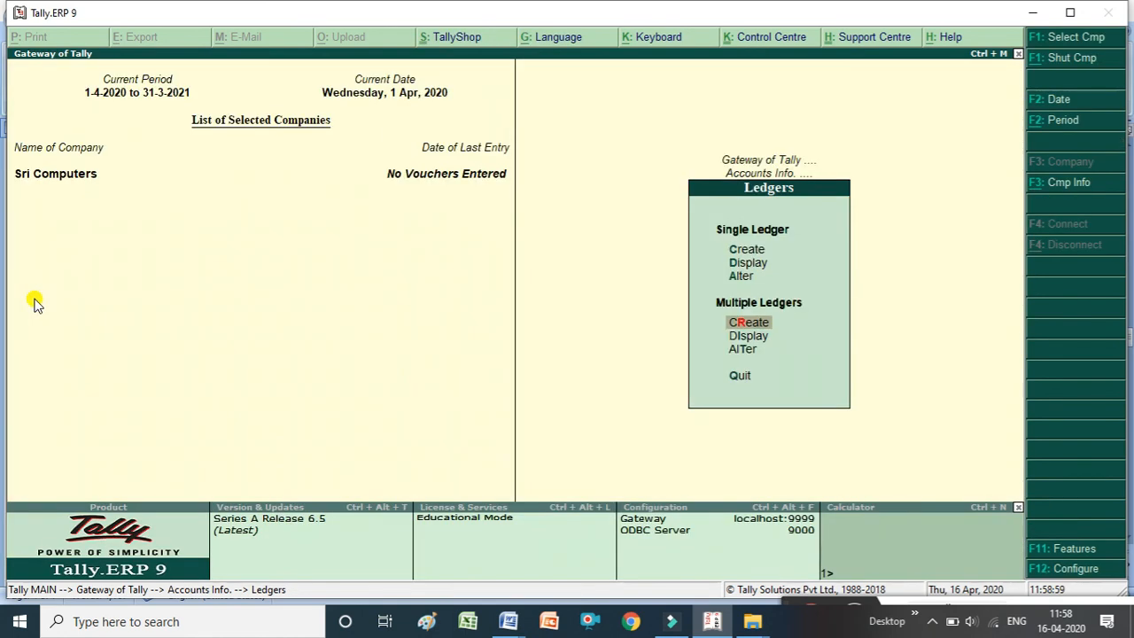
Display all ledgers under All Items to review their names and groups.
key(Down)
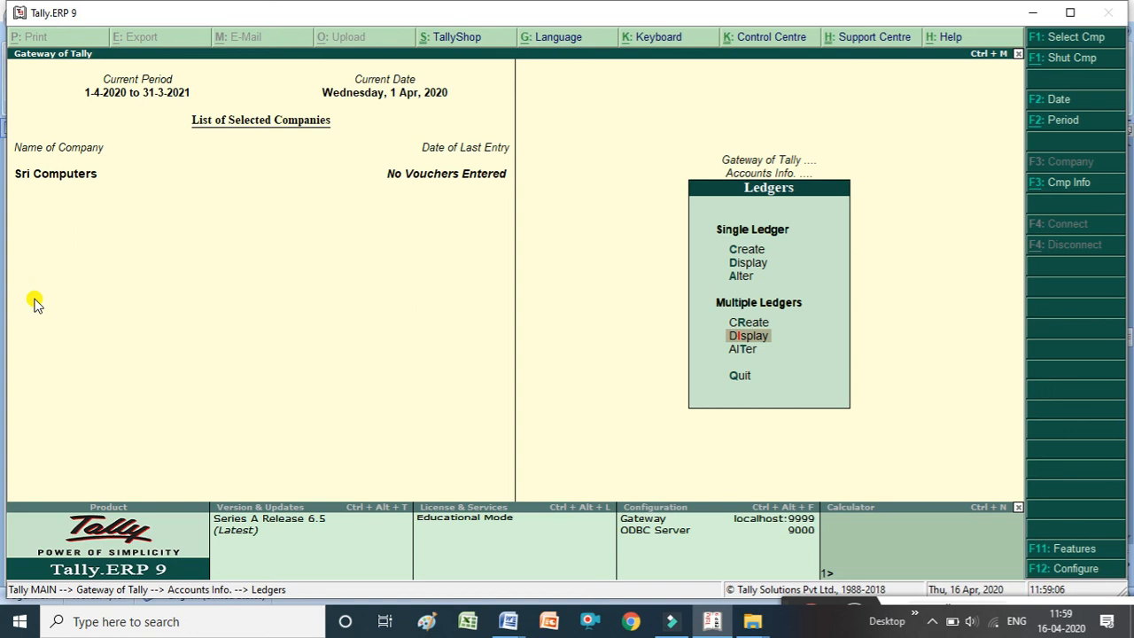
click(35, 304)
key(Return)
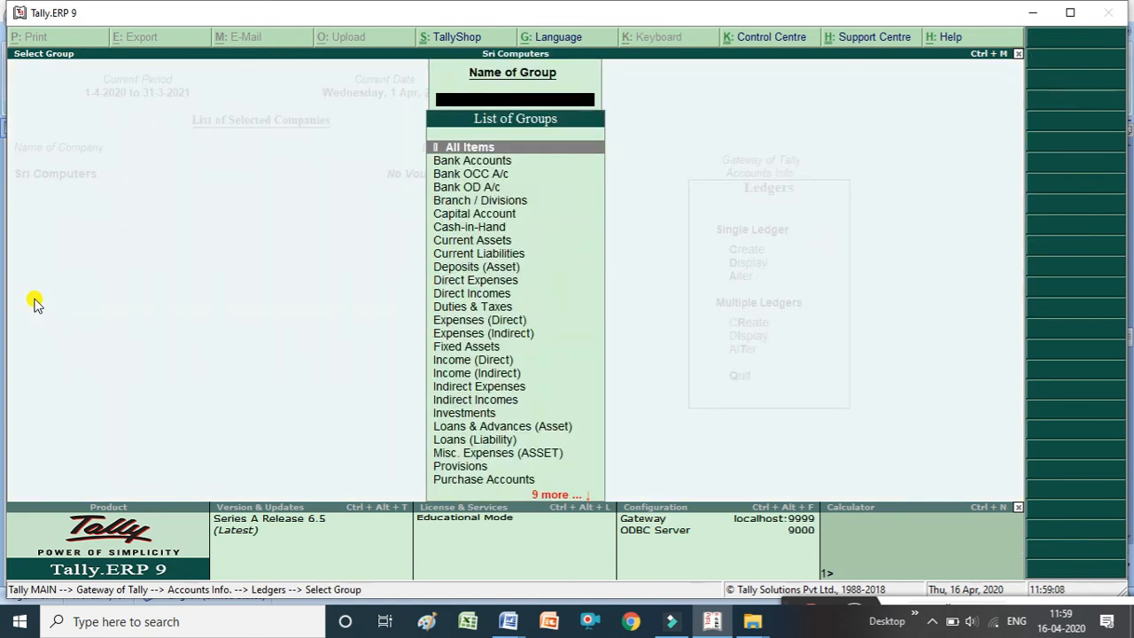
key(Return)
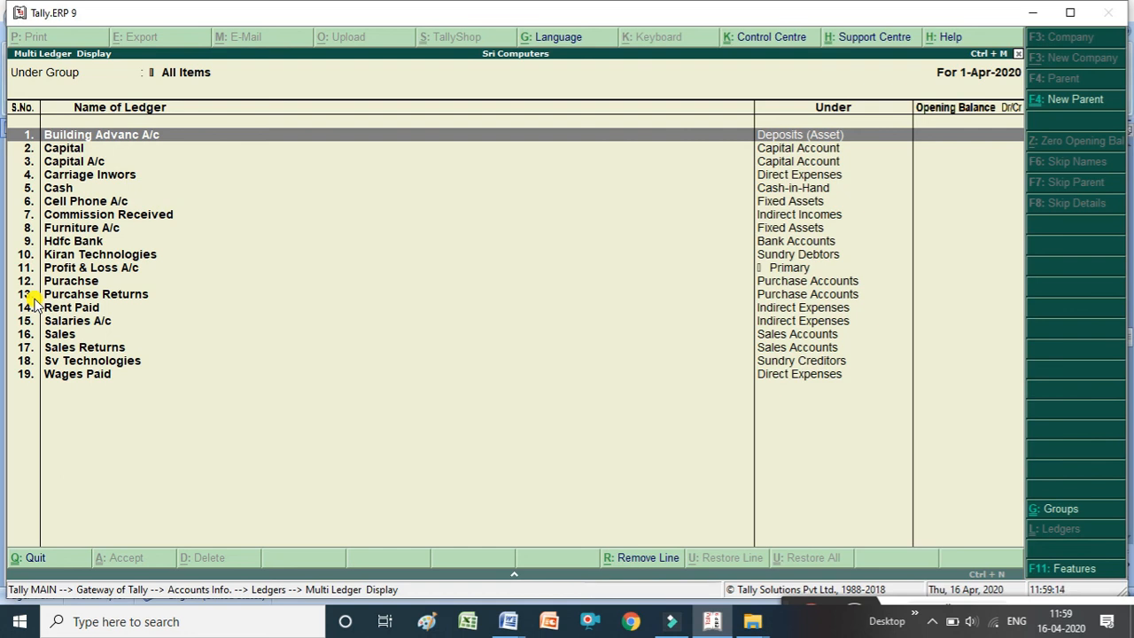
key(Down)
key(Down)
key(Down)
key(Down)
key(Down)
key(Down)
key(Down)
key(Down)
key(Down)
key(Down)
key(Down)
key(Down)
key(Down)
key(Down)
key(Down)
key(Down)
key(Down)
key(Down)
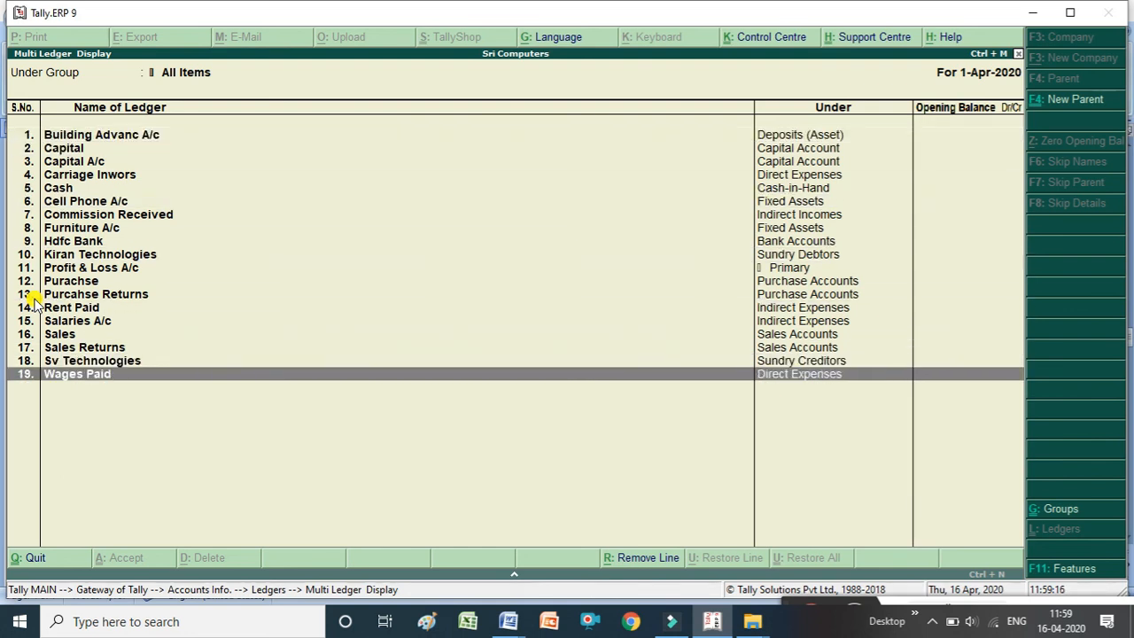
key(Escape)
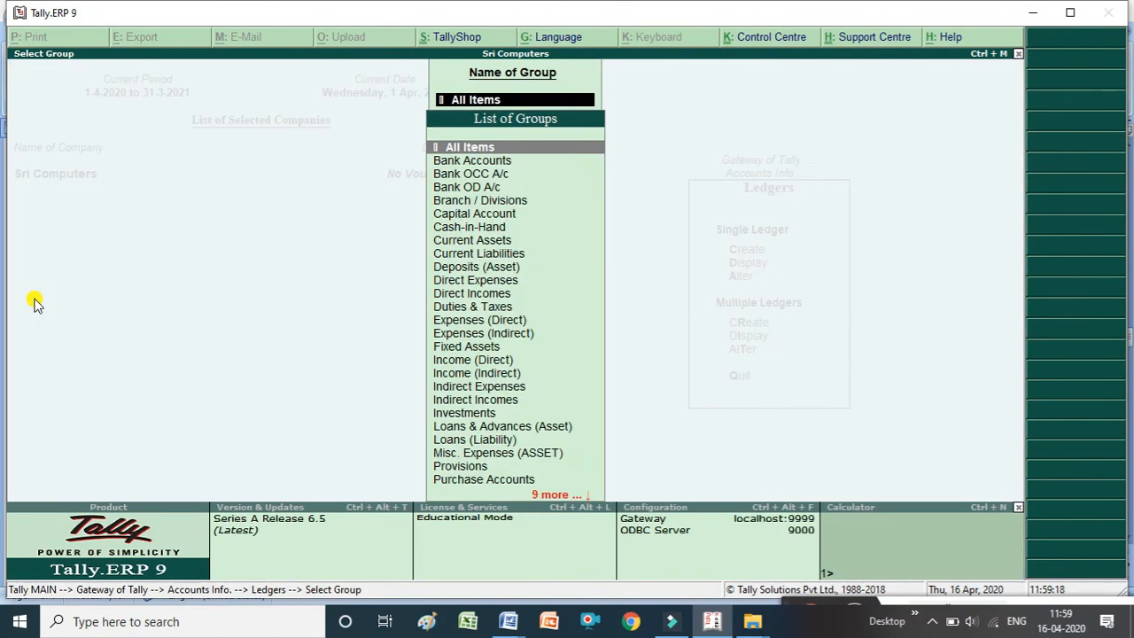
key(Escape)
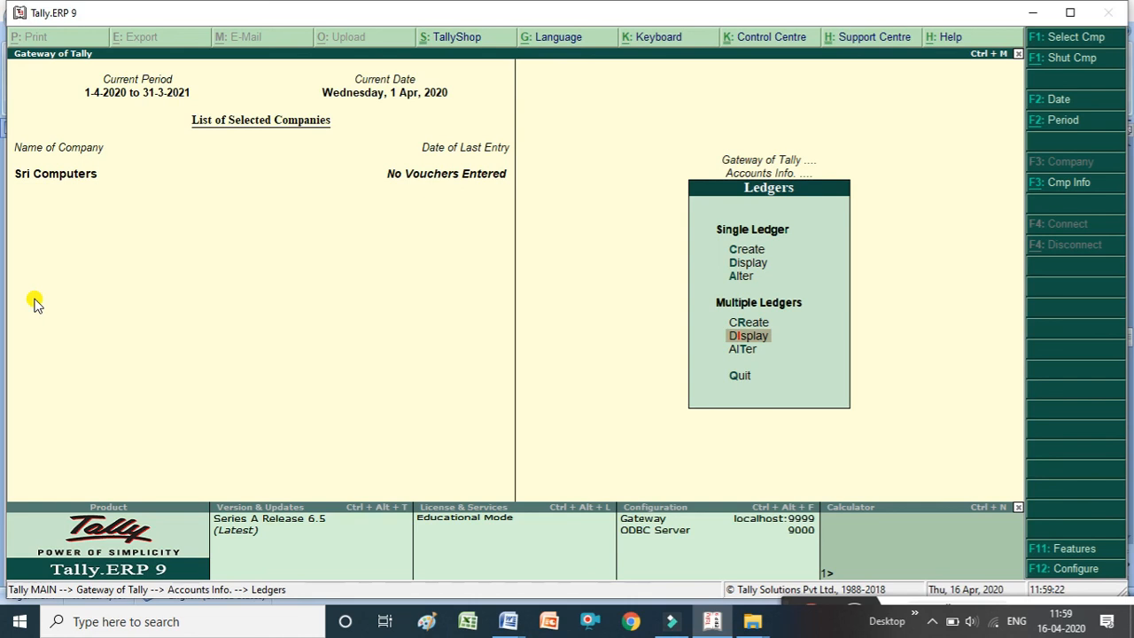
Open multiple ledger alteration for All Items and try to rename the Capital ledger to Capital A/c.
key(Down)
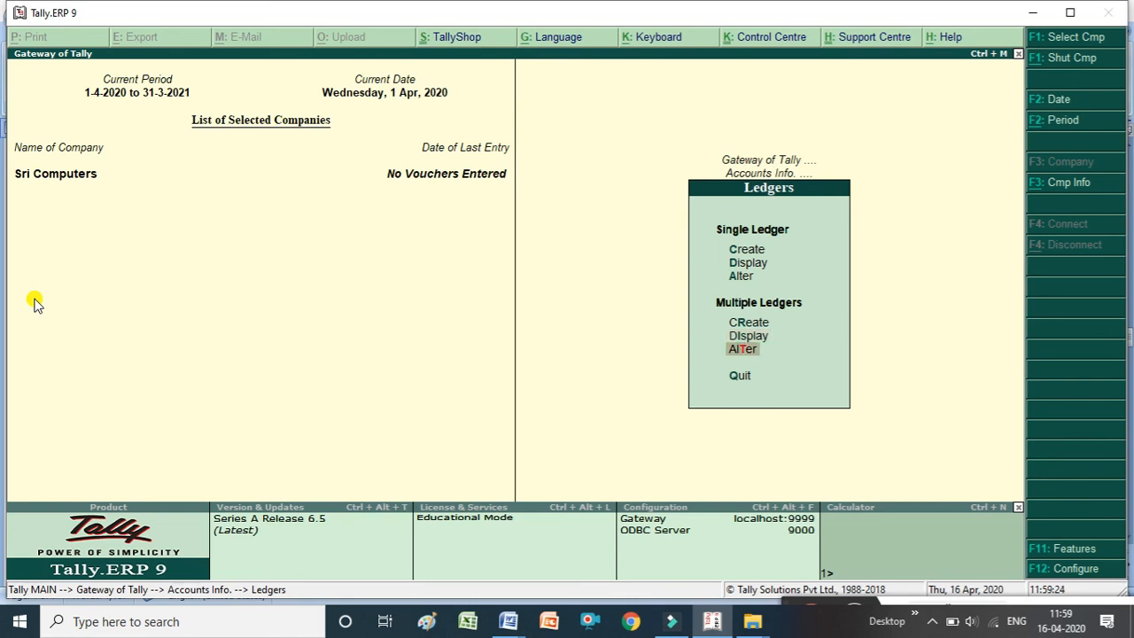
key(Return)
key(Return)
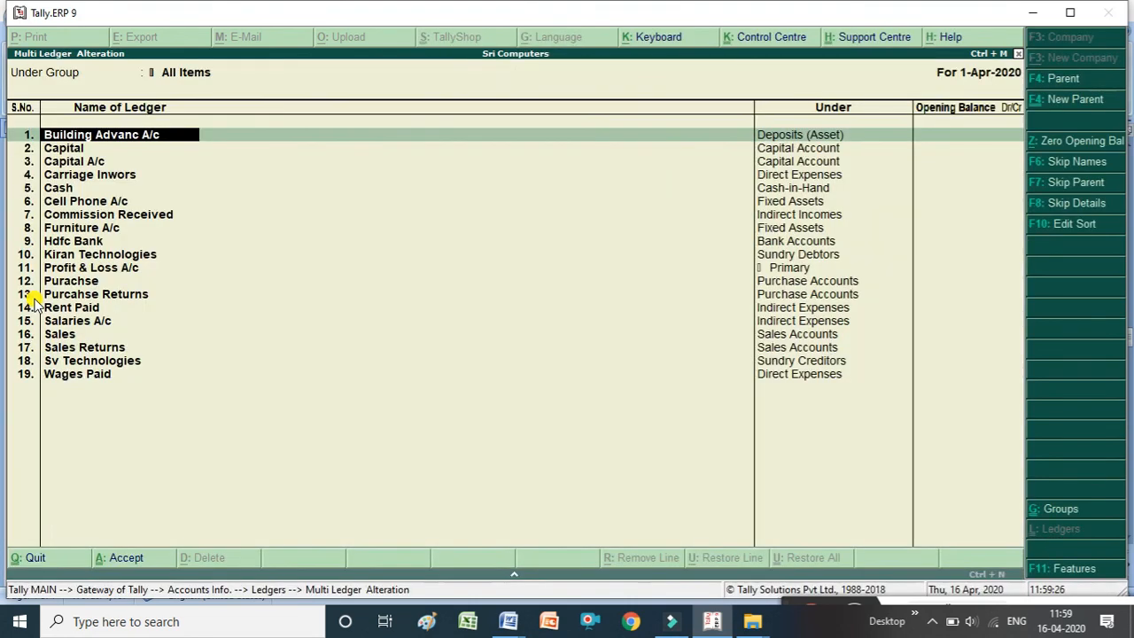
key(Return)
key(Return)
key(Return)
key(Return)
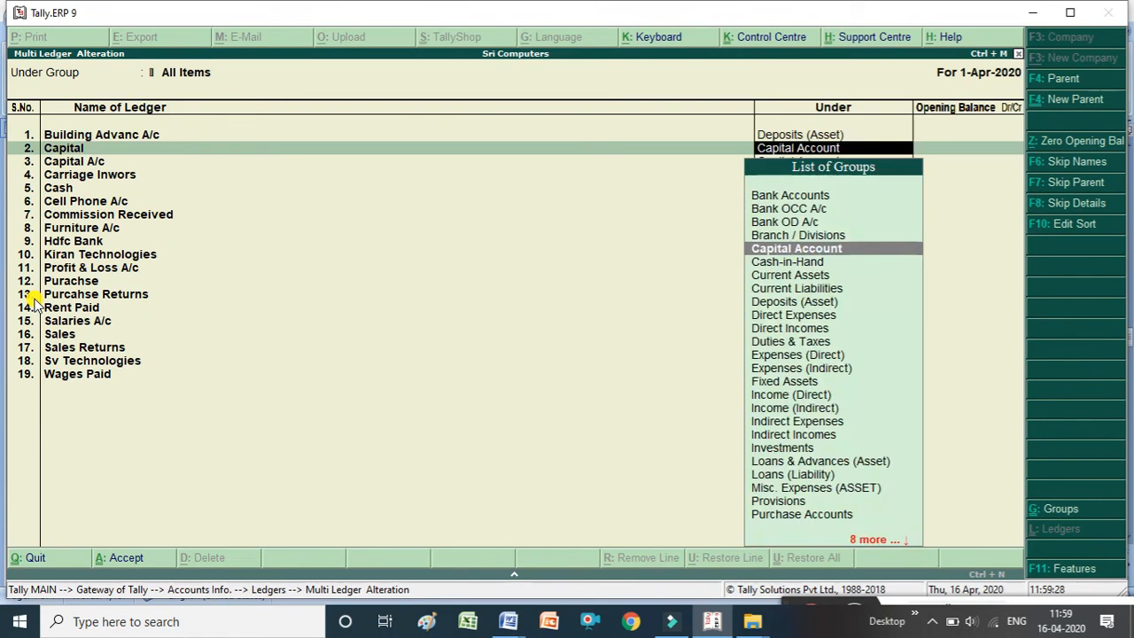
key(BackSpace)
text(Cap)
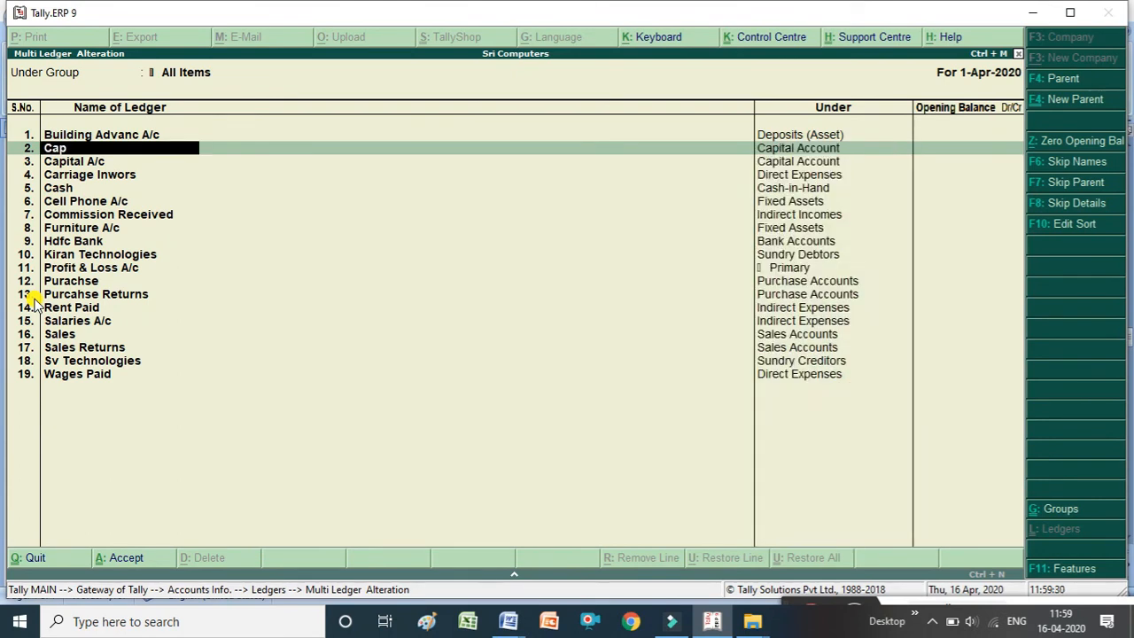
text(ital a/c)
key(Return)
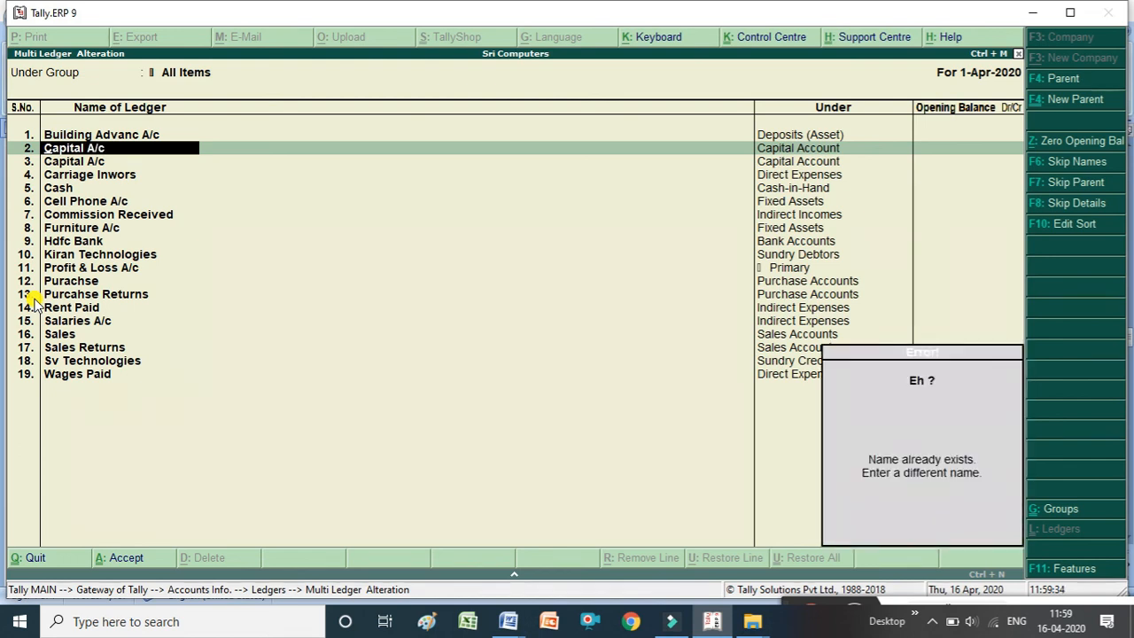
Restore the second ledger's name to Capital and move on through the list.
key(BackSpace)
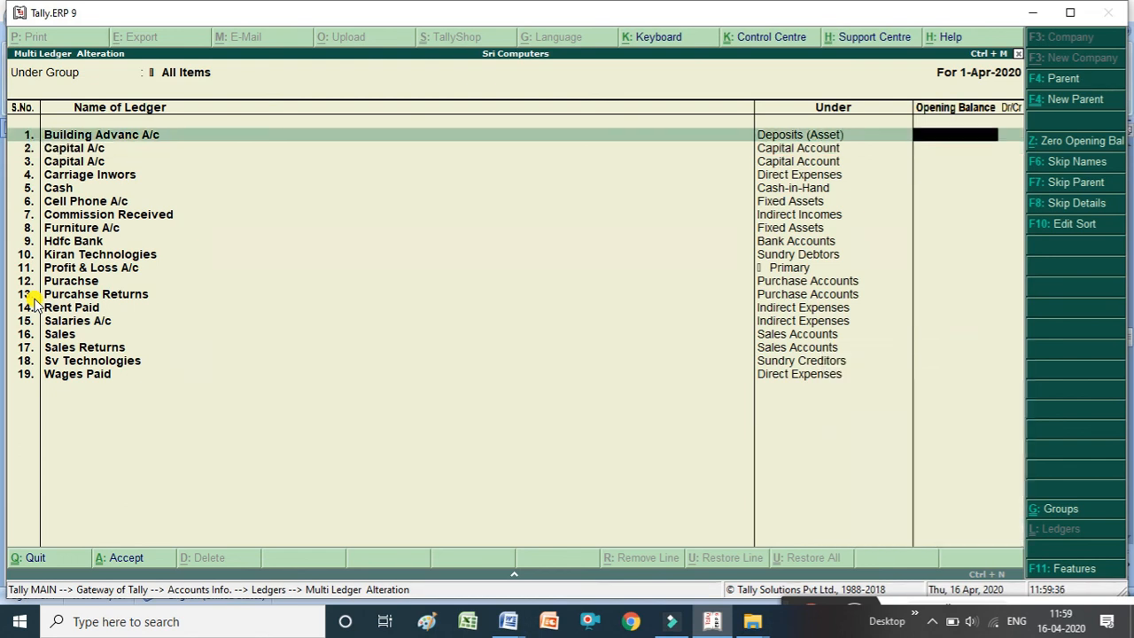
key(Return)
key(Return)
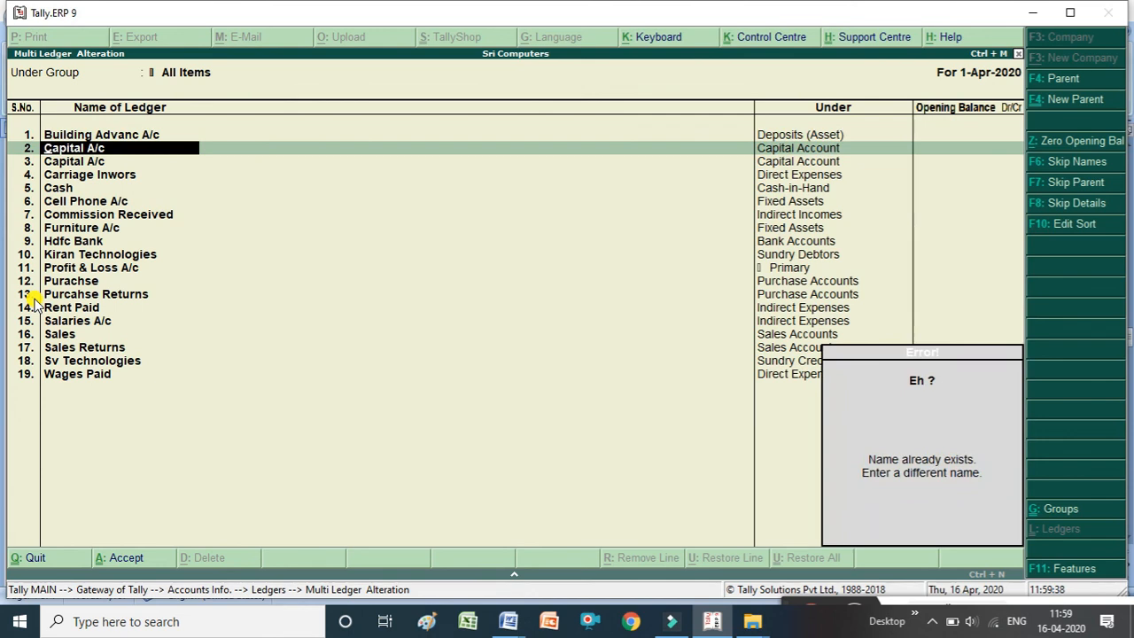
text(Capita)
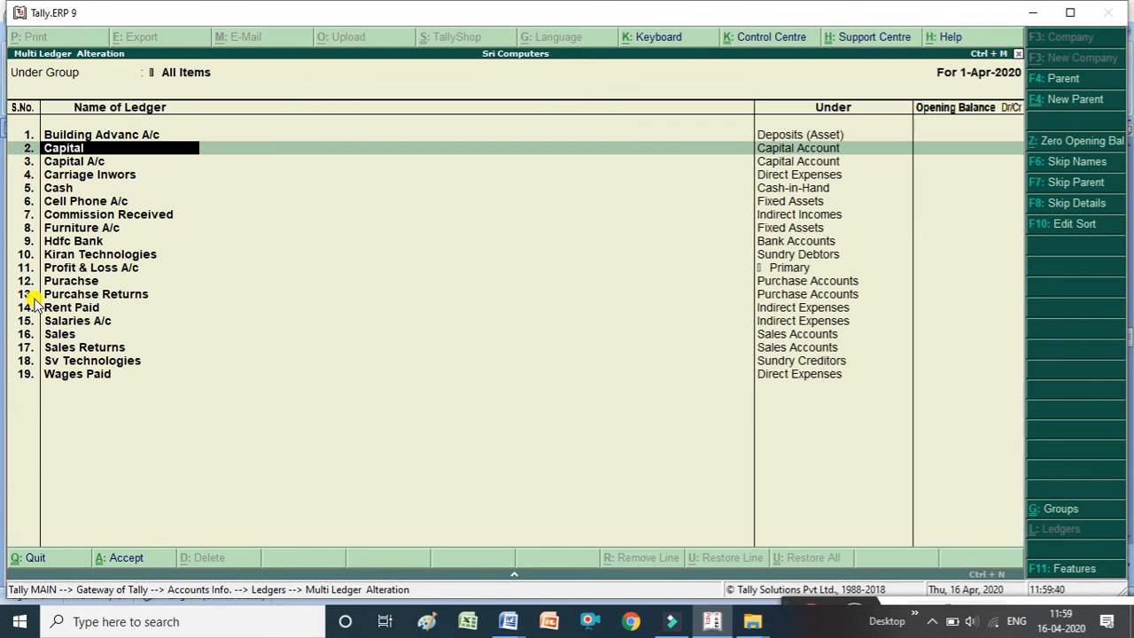
key(Return)
Accept the multiple ledger alteration without further changes.
key(Return)
key(Return)
key(Return)
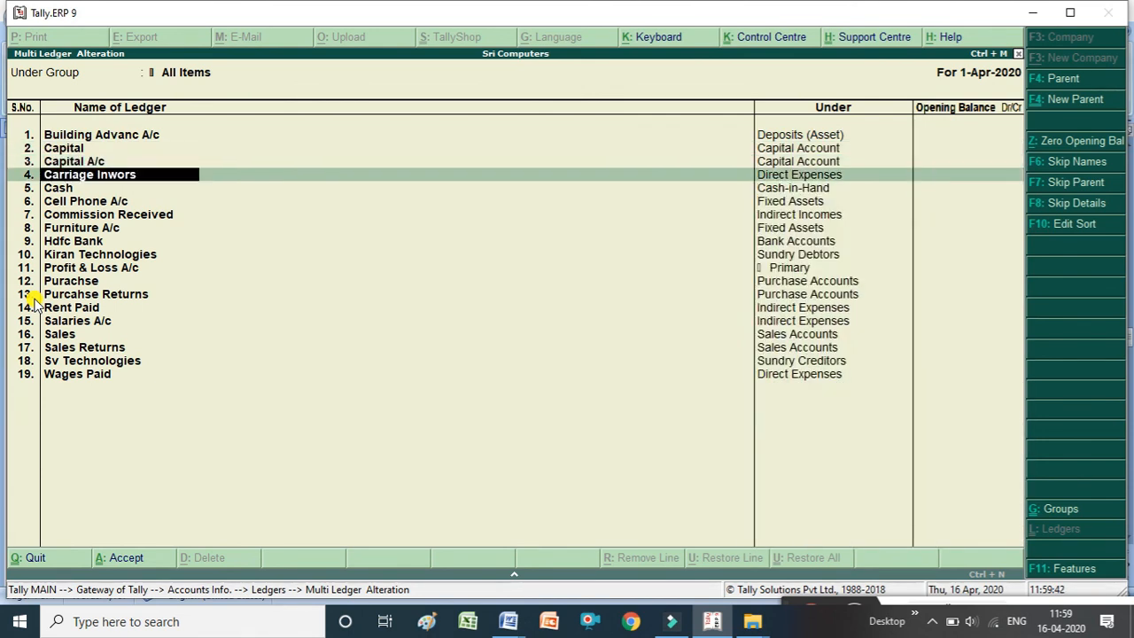
key(Return)
key(Return)
key(Return)
key(Return)
key(Return)
key(Return)
key(Return)
key(Return)
key(Return)
key(Return)
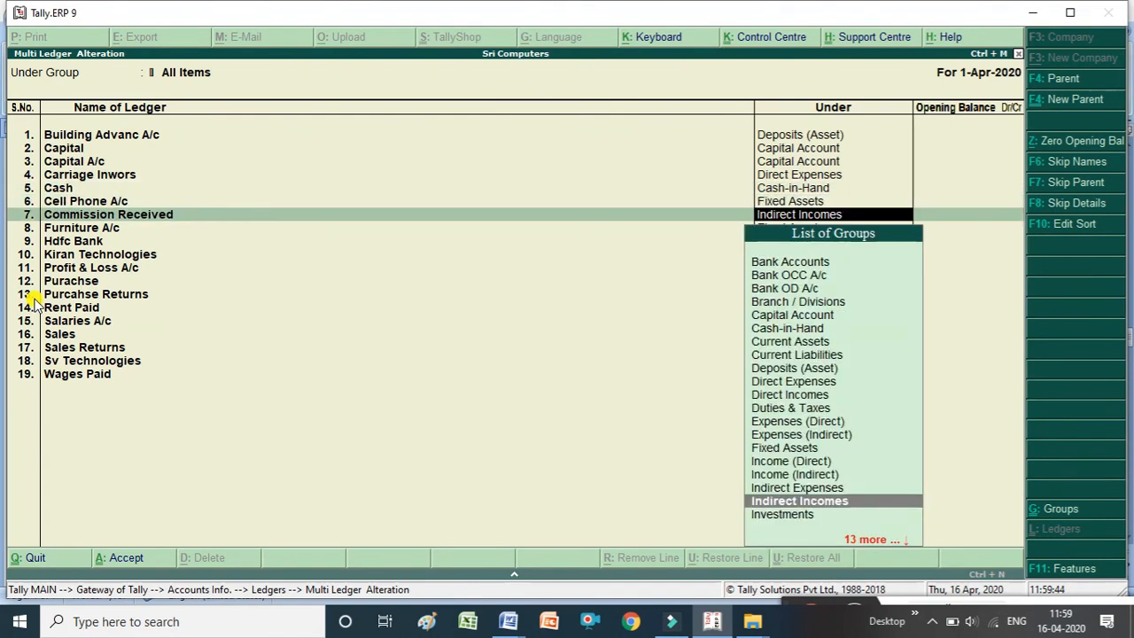
key(Return)
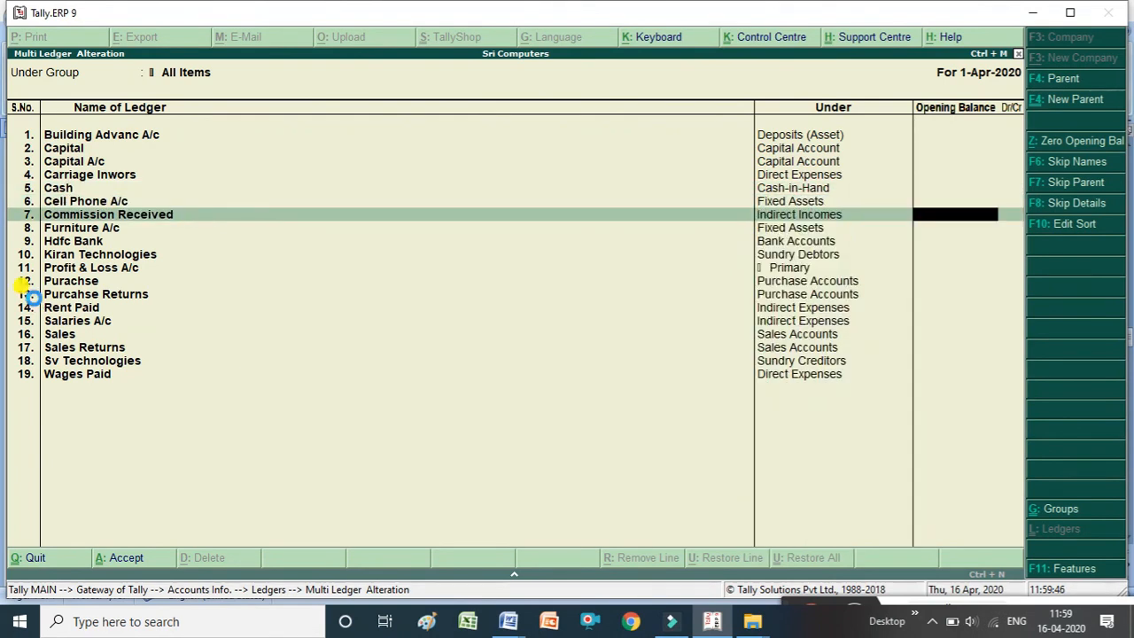
key(ctrl+a)
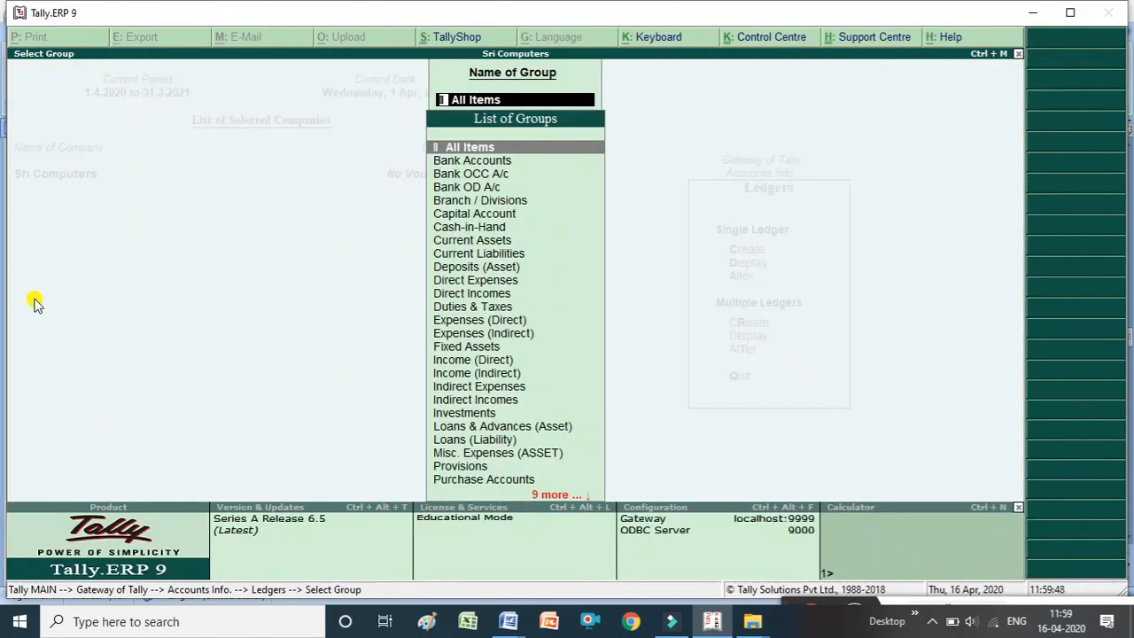
Close the ledger screens and menus and ask to quit Tally.
key(Escape)
key(Escape)
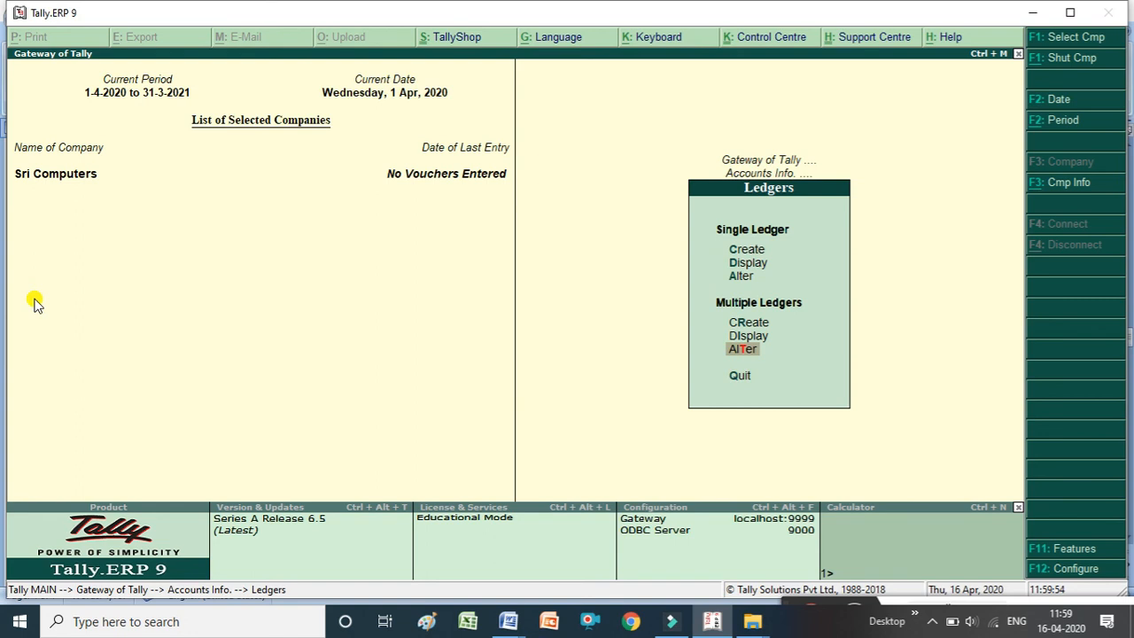
key(Escape)
key(Escape)
key(Escape)
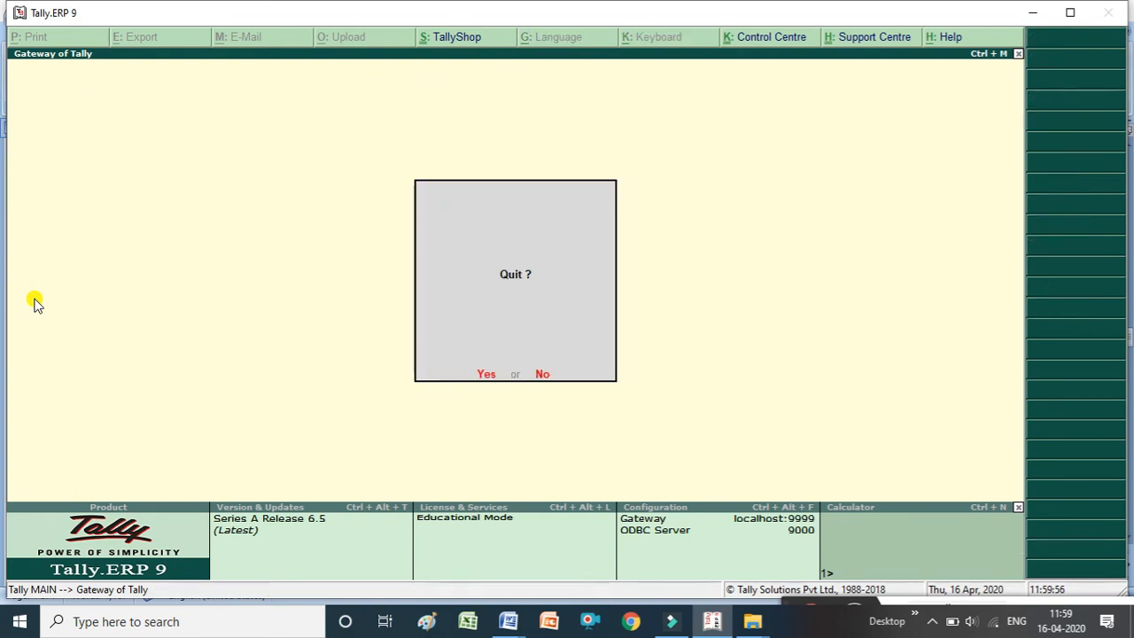